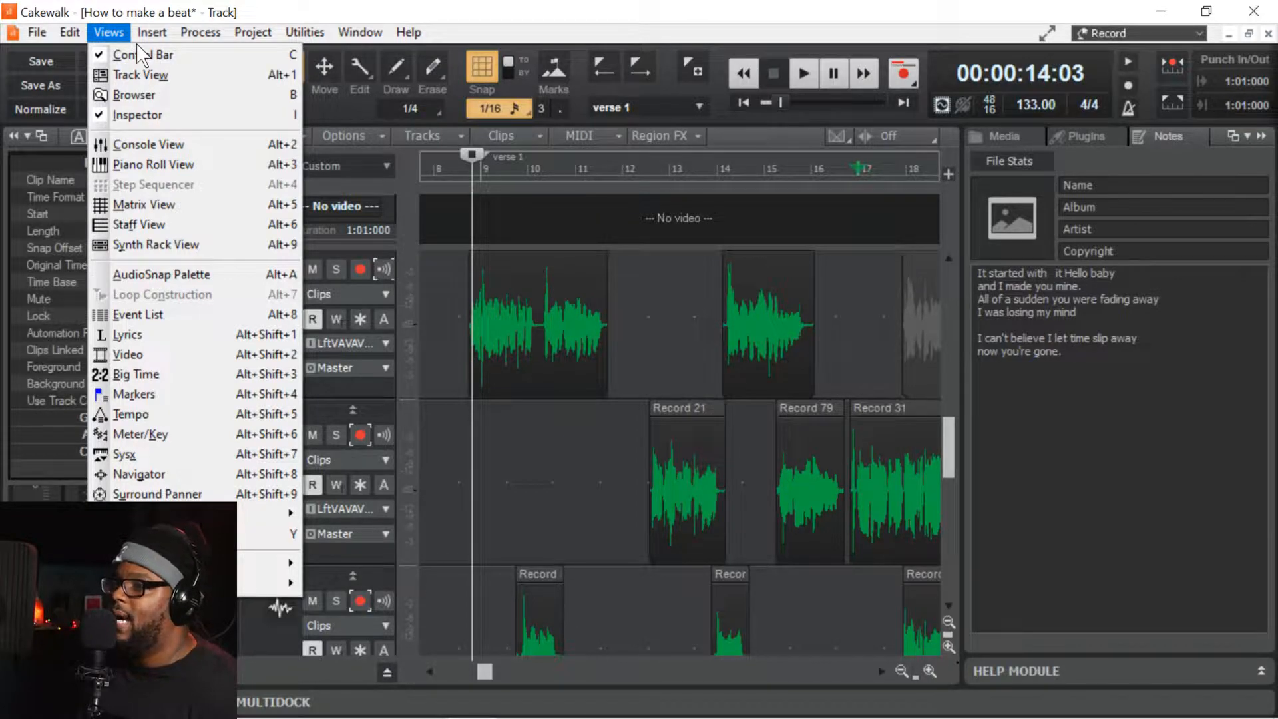
# - Open the Console view, undock it into its own window, and enlarge it to show the full channel strips
pyautogui.click(148, 145)
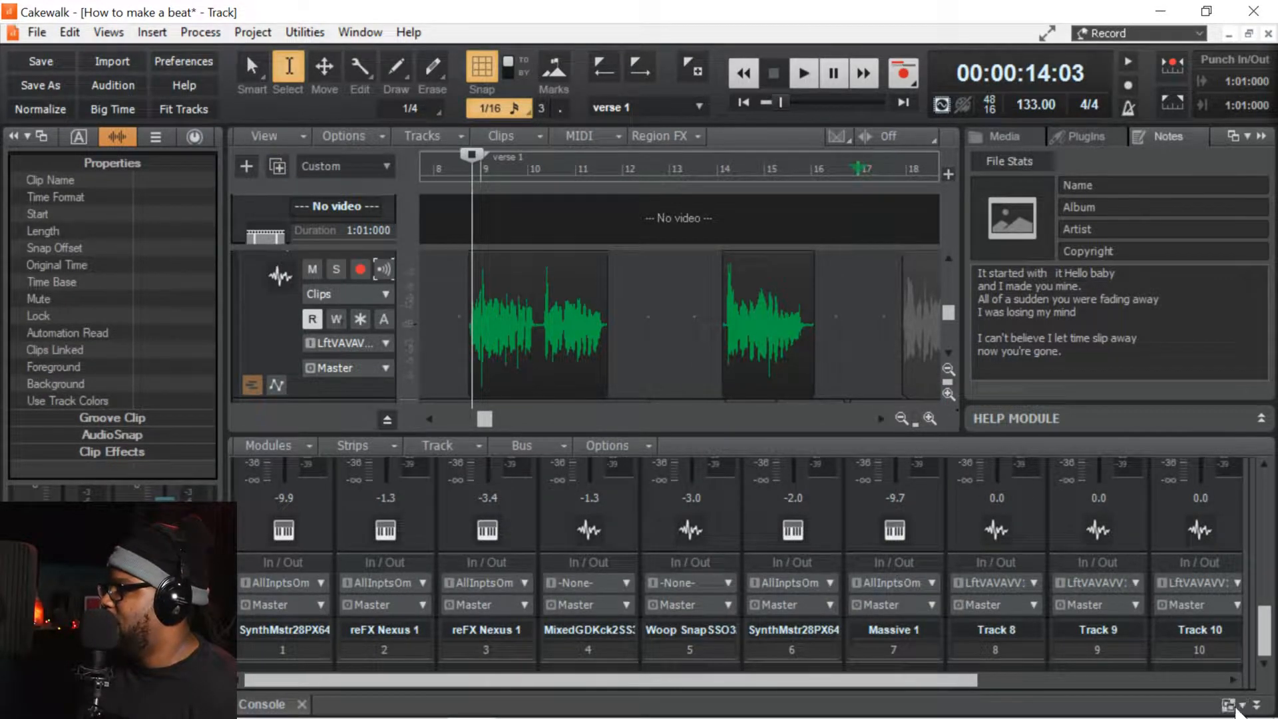
pyautogui.click(1229, 705)
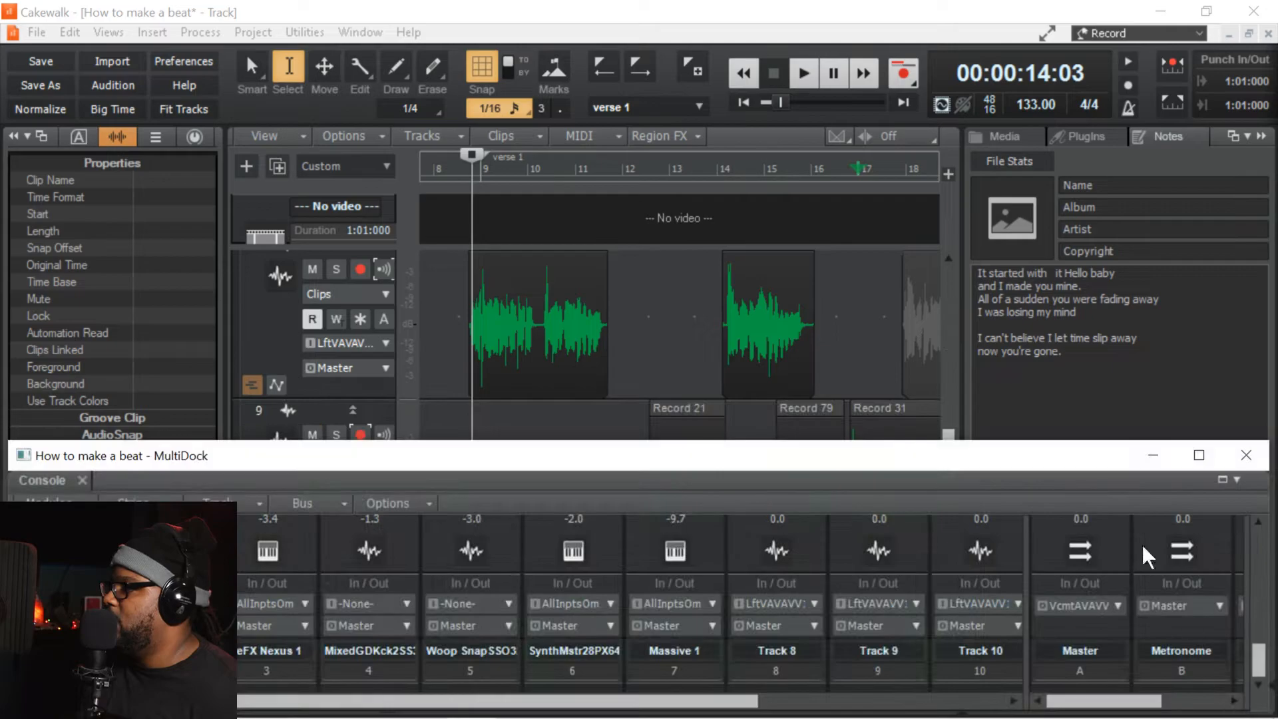
pyautogui.moveTo(1084, 458); pyautogui.dragTo(1092, 81)
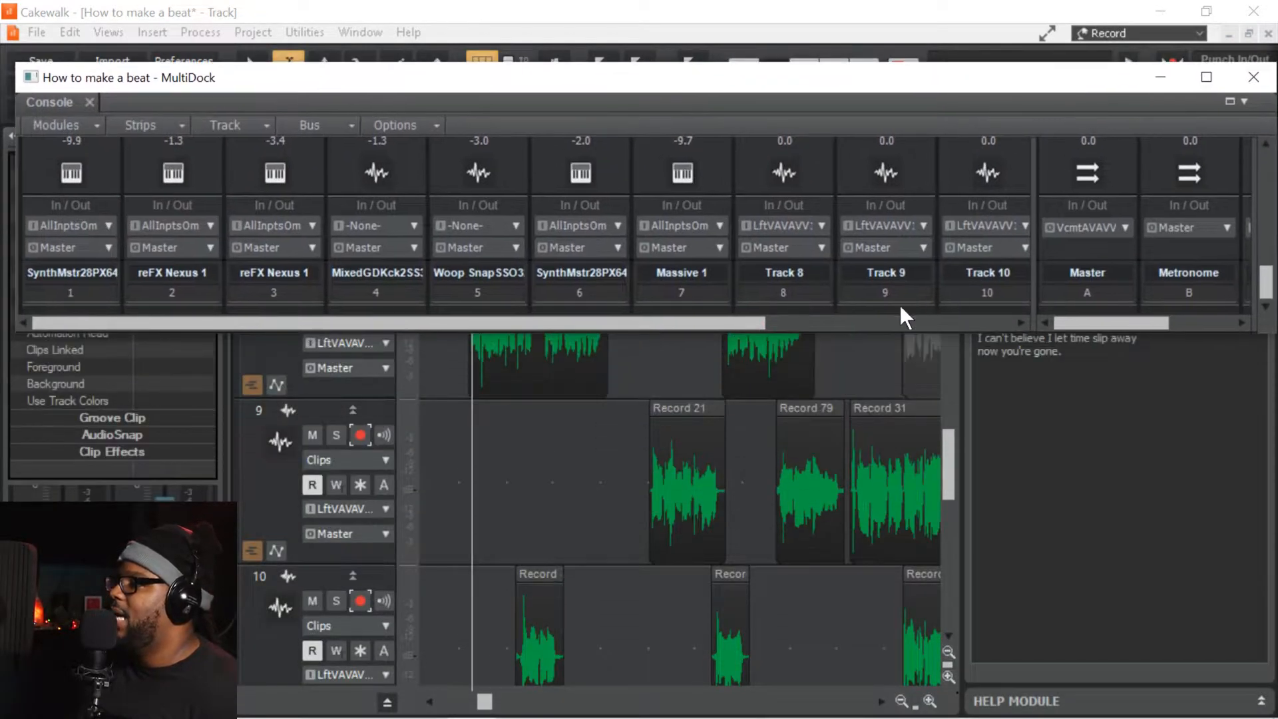
pyautogui.moveTo(813, 333); pyautogui.dragTo(914, 712)
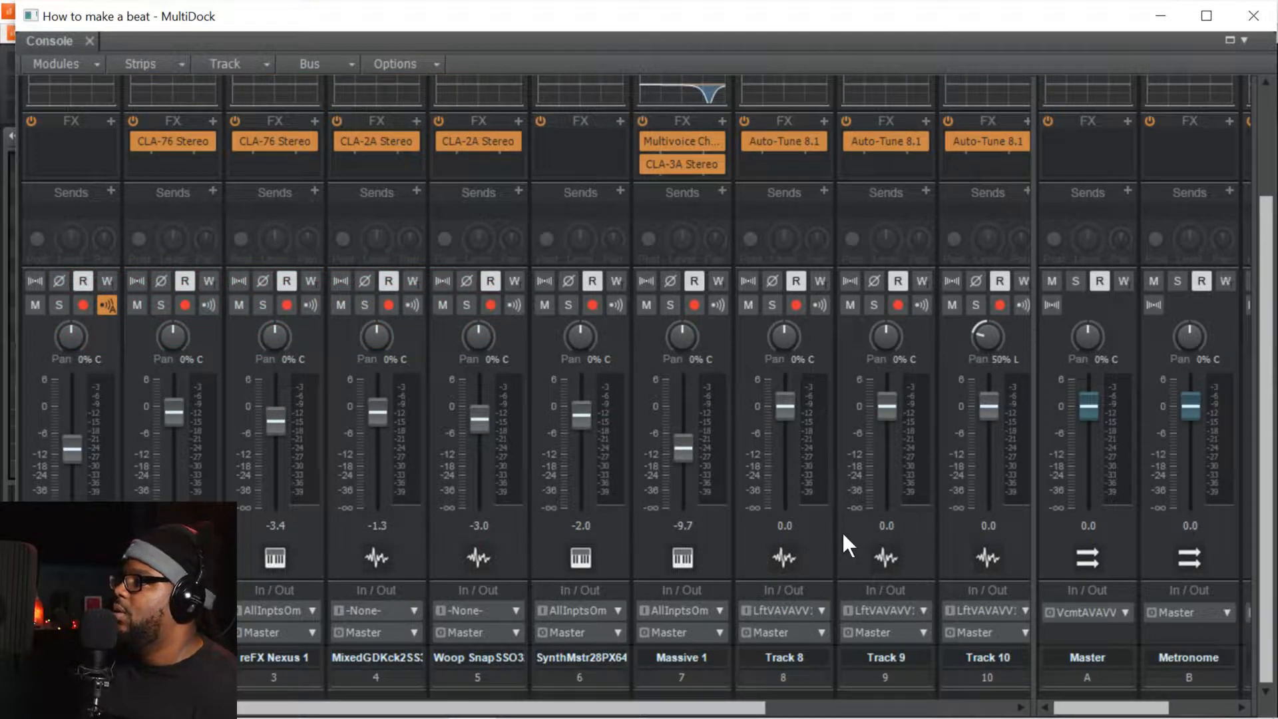
# - Change Track 8's color from purple to orange-red in the console
pyautogui.scroll(3, 840, 552)
pyautogui.scroll(-3, 840, 553)
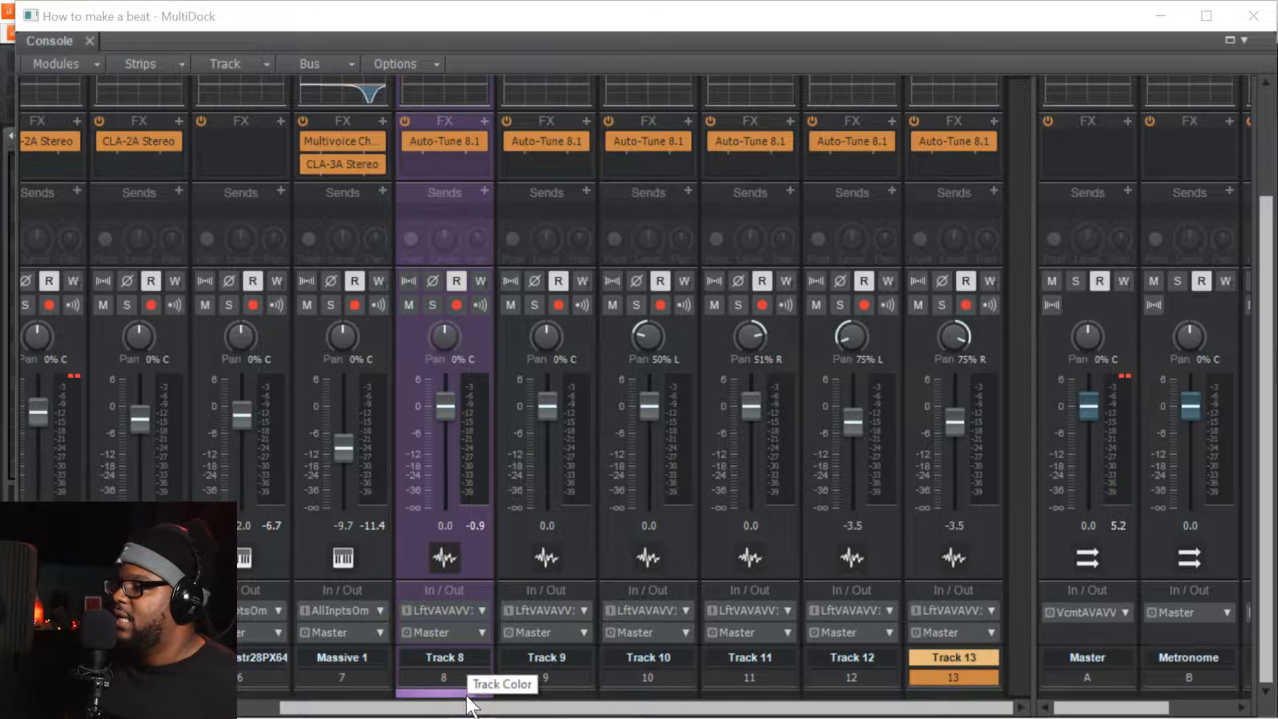
pyautogui.click(467, 695)
pyautogui.click(380, 638)
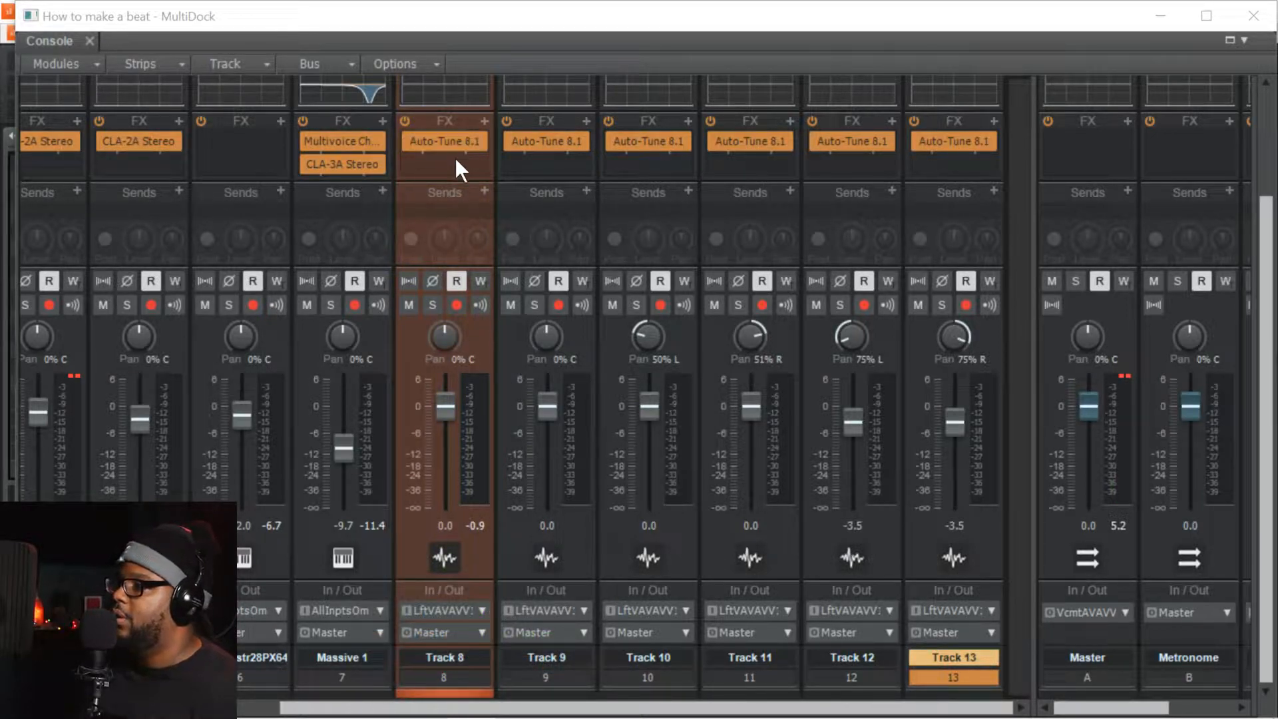
# - Insert the REQ 6 Mono equalizer on Track 8 and move its window to the middle of the console
pyautogui.click(484, 121)
pyautogui.moveTo(600, 137)
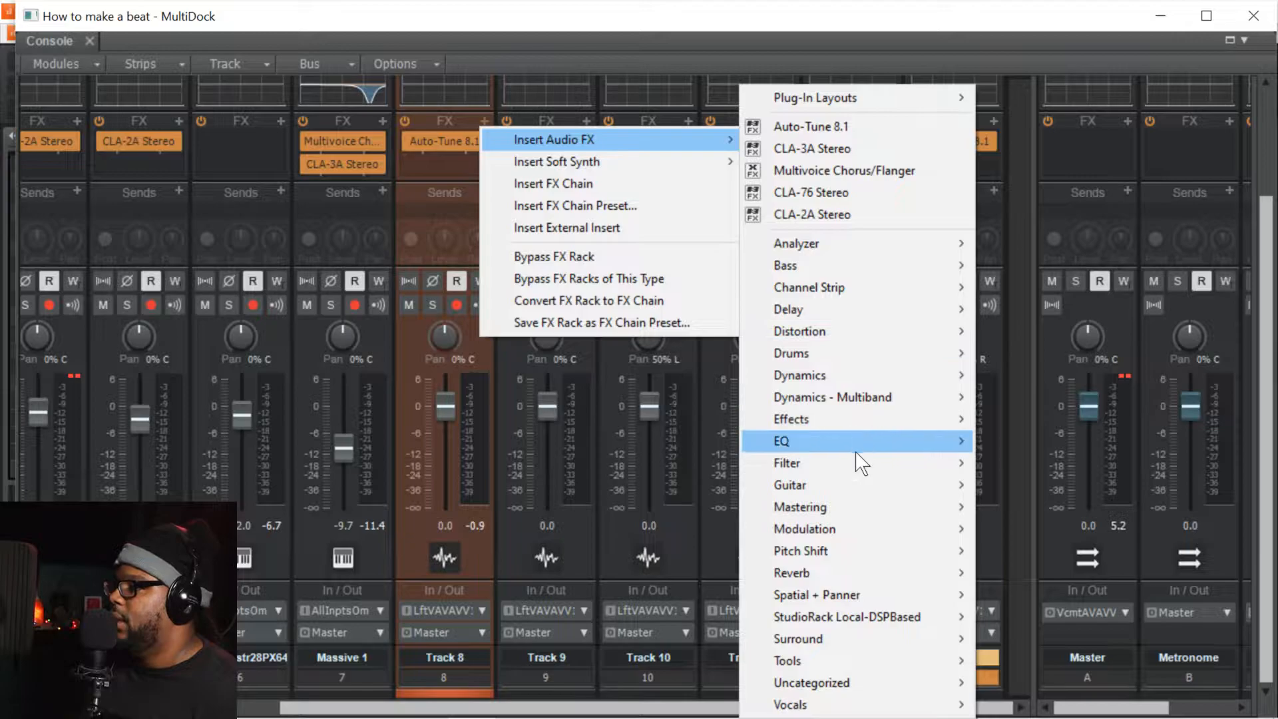
pyautogui.moveTo(886, 443)
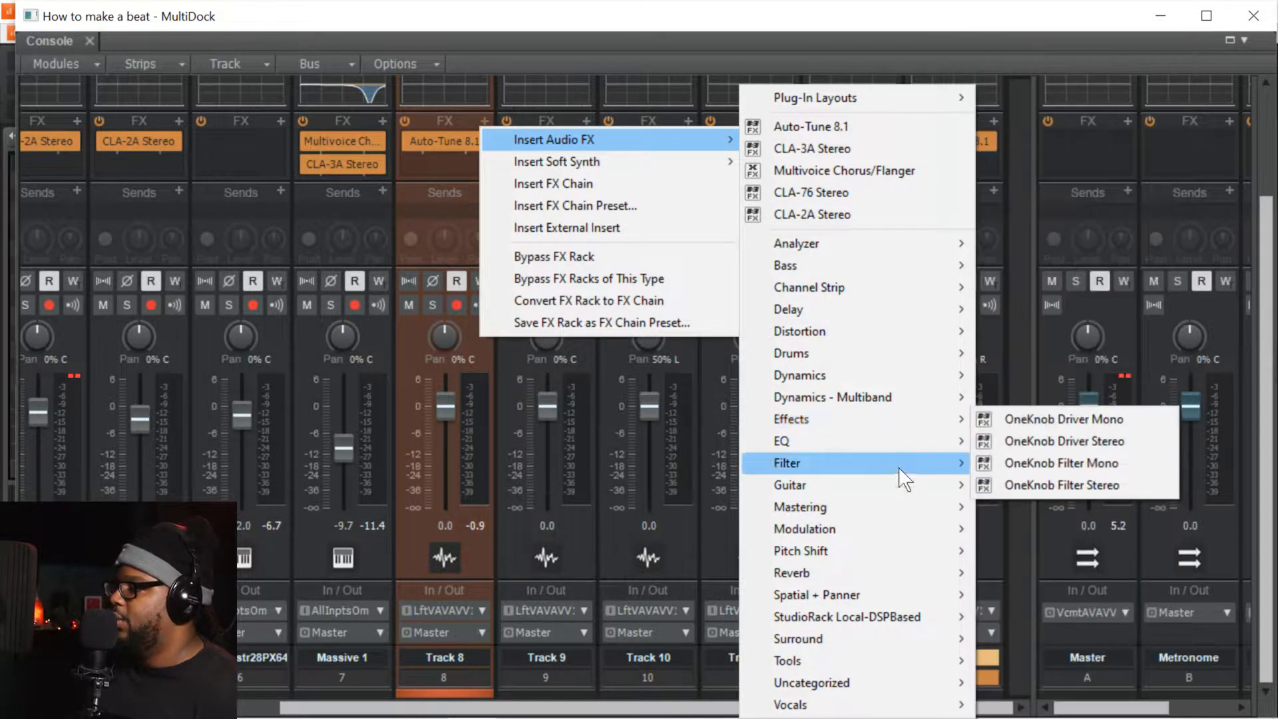
pyautogui.moveTo(996, 708)
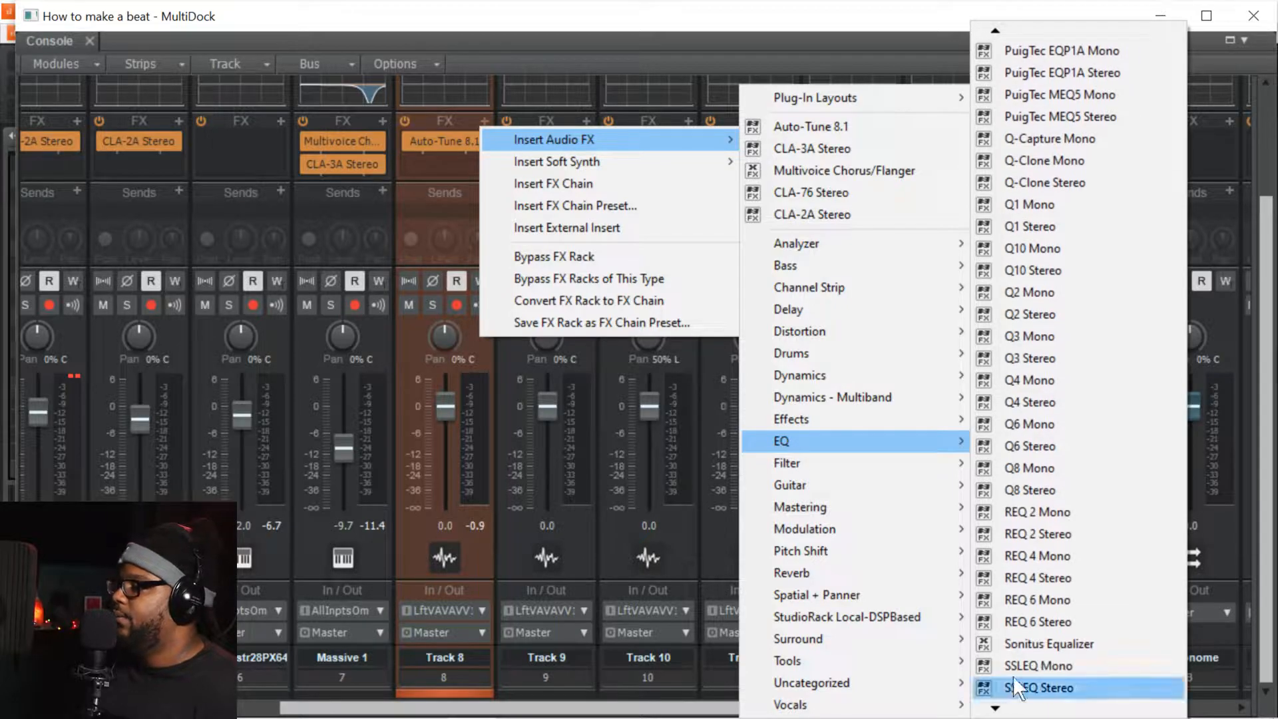
pyautogui.click(1060, 601)
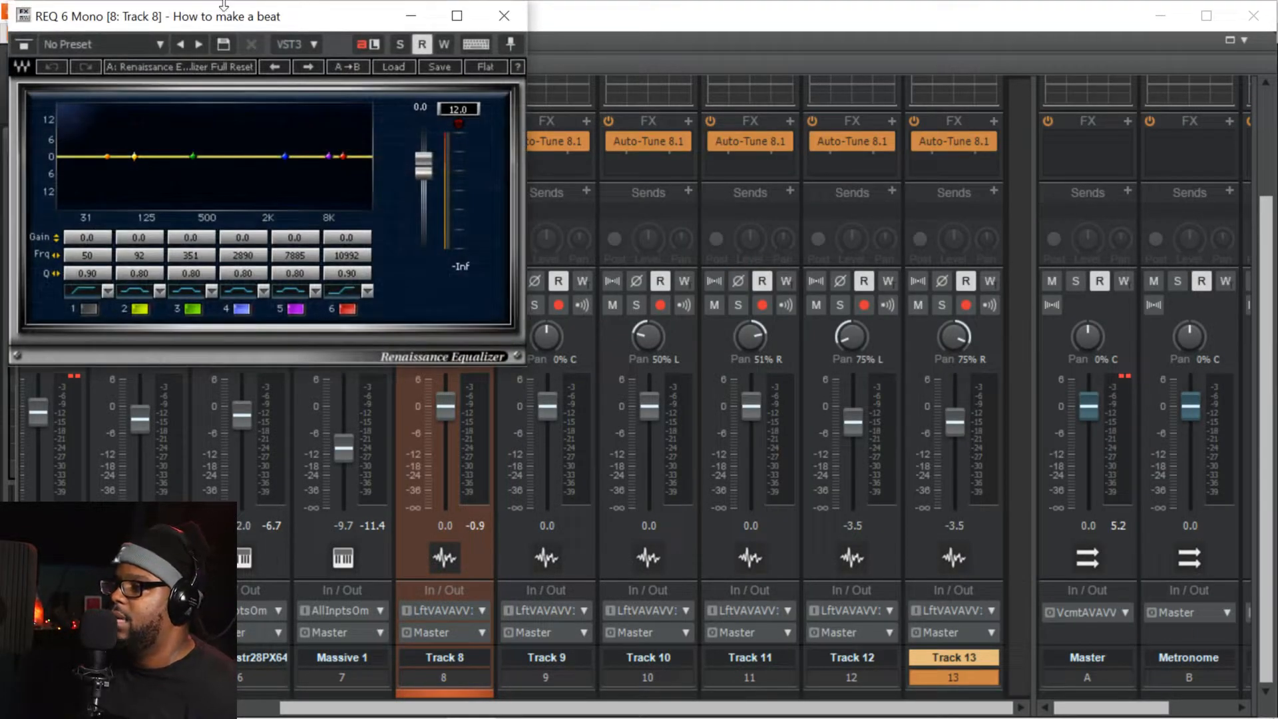
pyautogui.moveTo(176, 27); pyautogui.dragTo(475, 74)
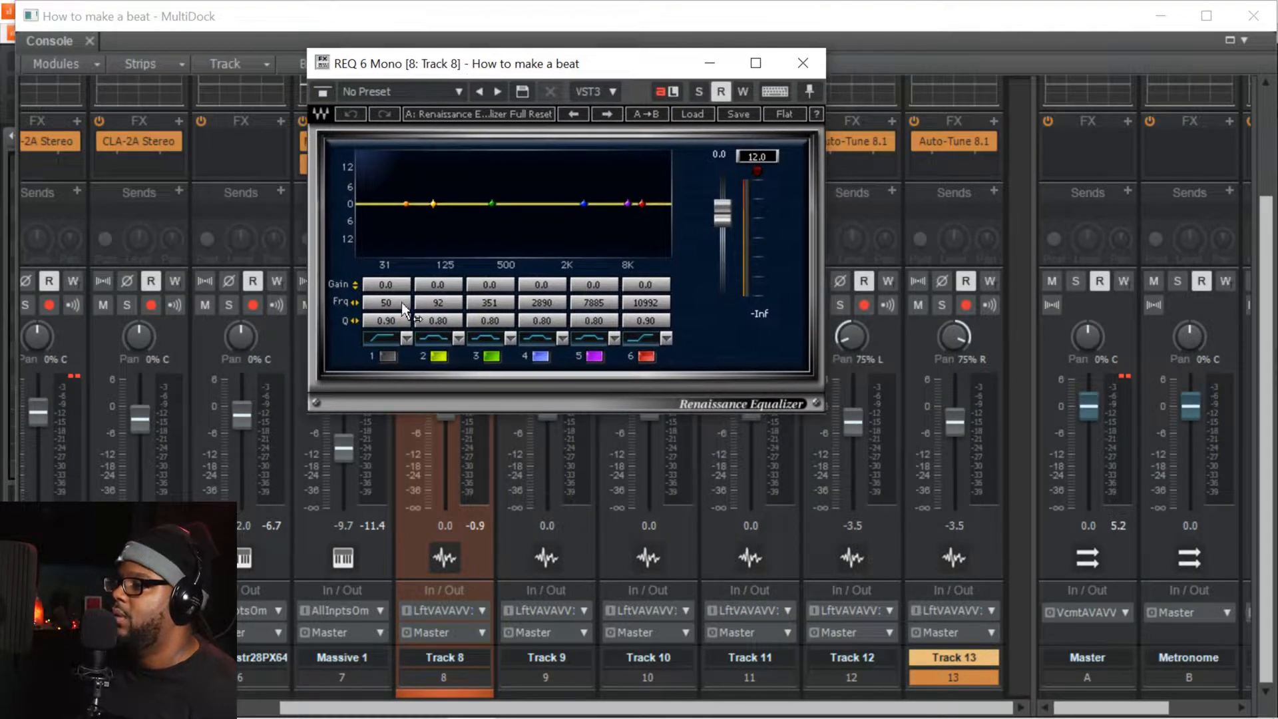
# - Enable REQ 6 band 1 as a low cut at about 98 Hz with -1.8 gain, and cut band 2 about 3.3 dB at 203 Hz
pyautogui.click(386, 358)
pyautogui.click(381, 337)
pyautogui.click(388, 338)
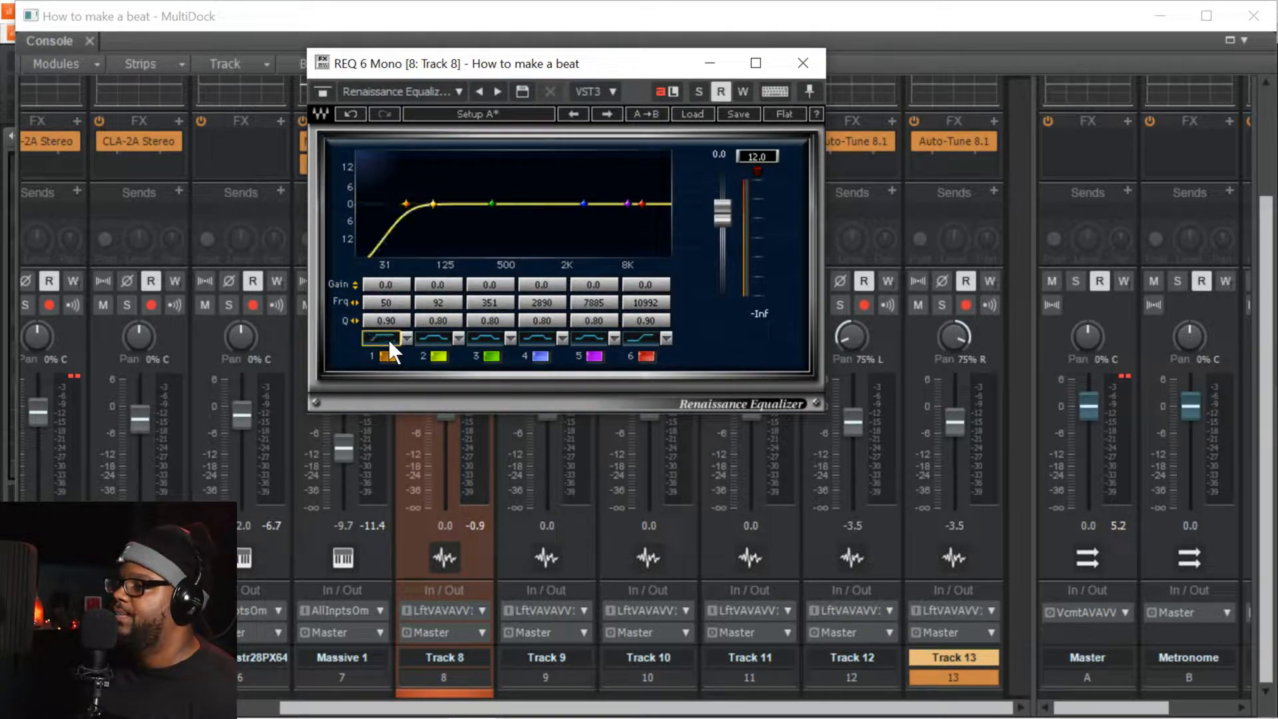
pyautogui.moveTo(405, 204); pyautogui.dragTo(466, 214)
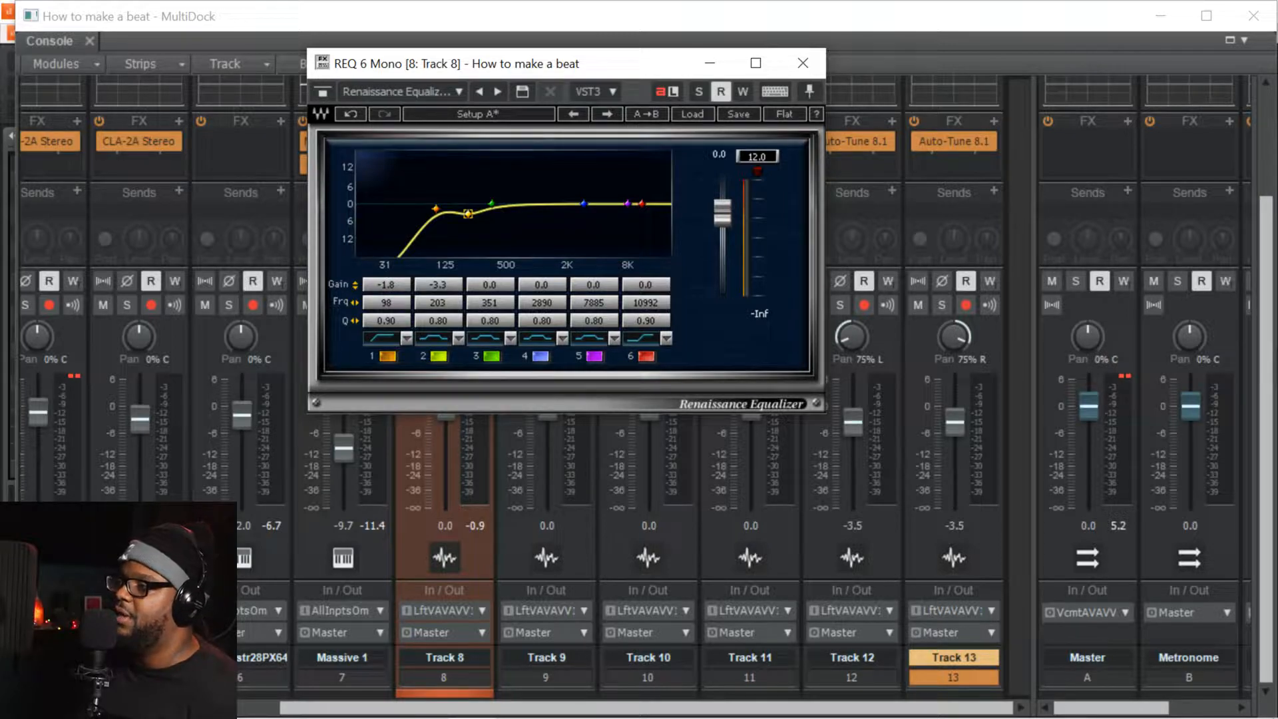
# - Play the song and mute the backing vocal Tracks 10 to 13, keeping the equalizer window clear of their strips
pyautogui.press('space')
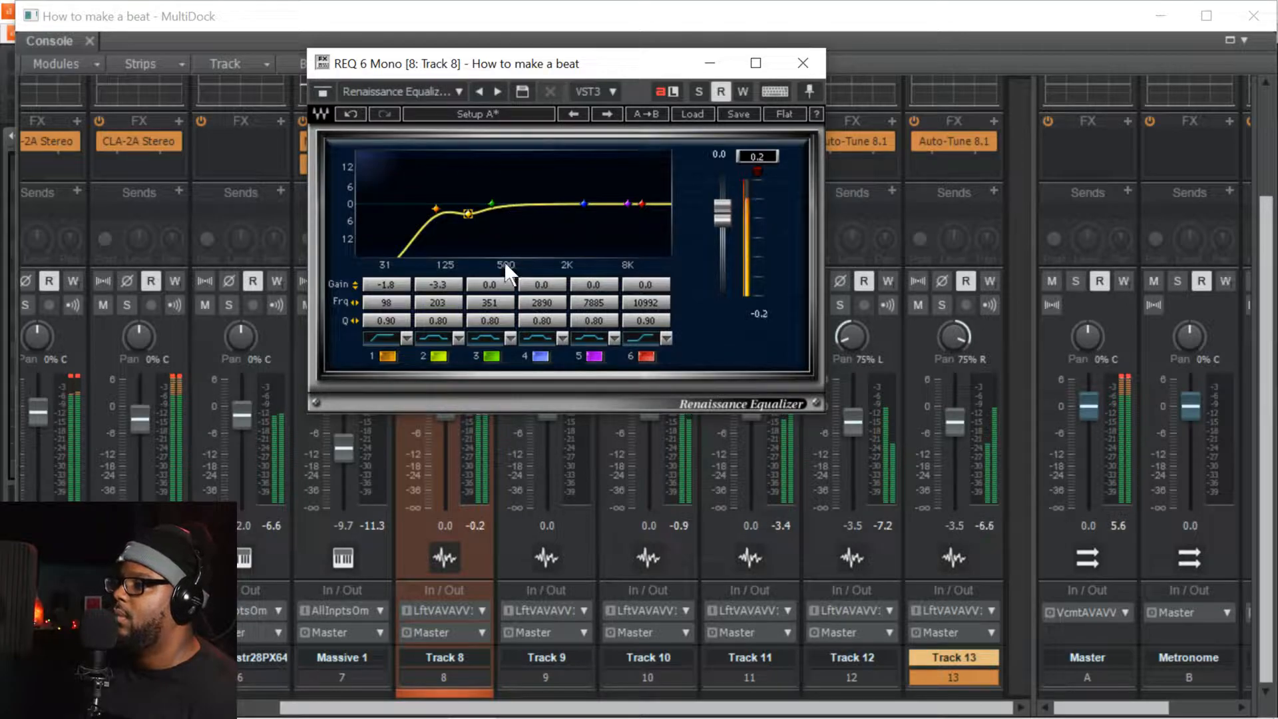
pyautogui.moveTo(652, 65); pyautogui.dragTo(371, 208)
pyautogui.click(714, 305)
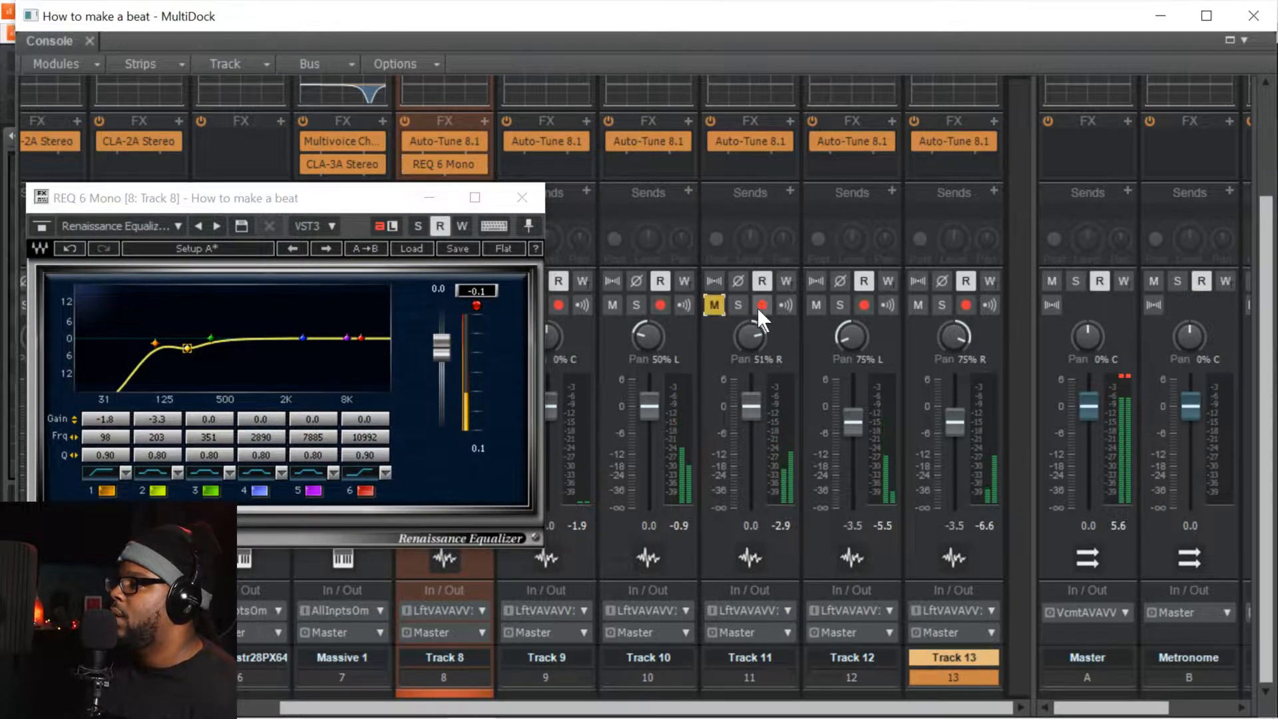
pyautogui.click(816, 305)
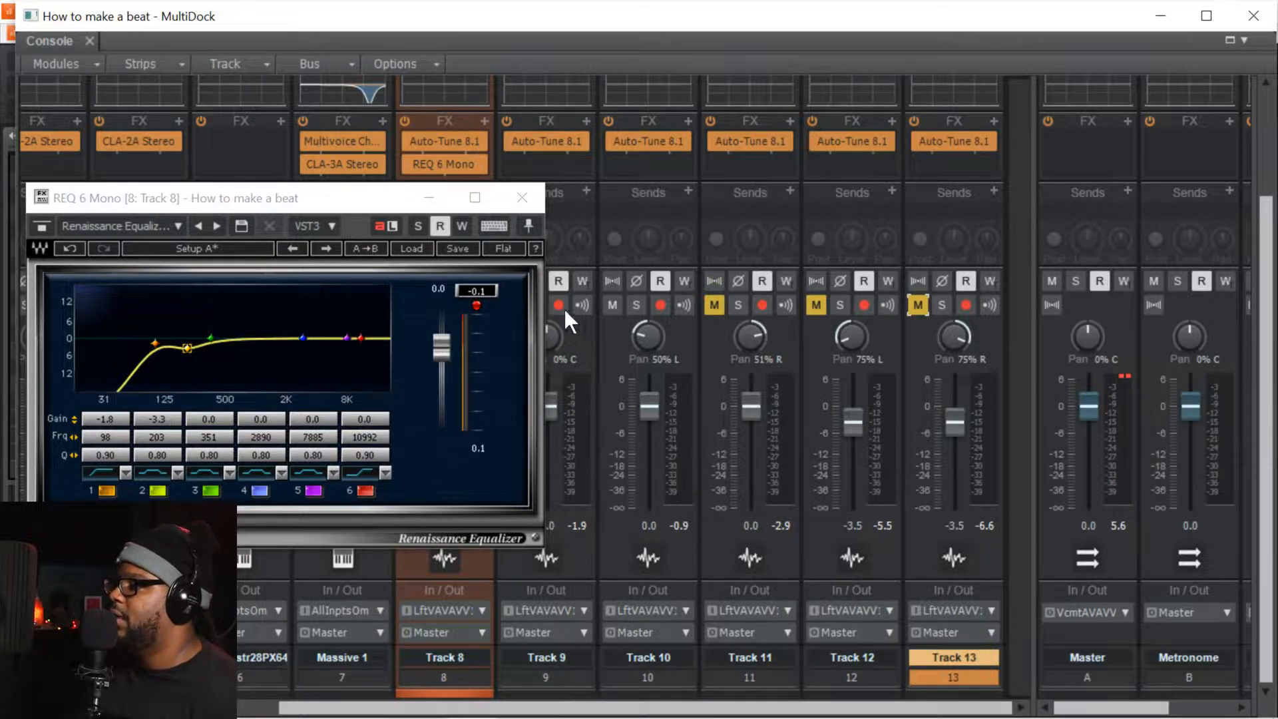
pyautogui.moveTo(773, 708); pyautogui.dragTo(686, 708)
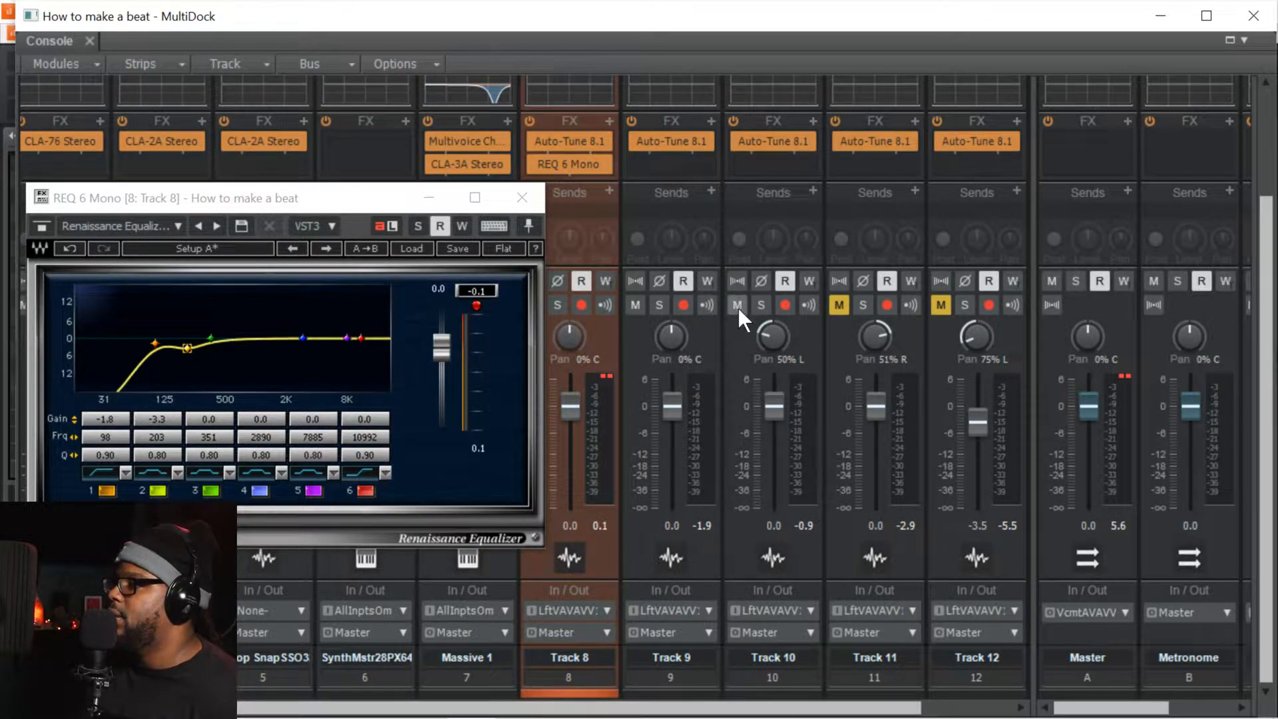
# - During playback, boost REQ 6 band 4 about 1.9 dB at 3830 Hz and band 5 about 1.2 dB at 6776 Hz
pyautogui.moveTo(339, 197); pyautogui.dragTo(1034, 197)
pyautogui.click(1172, 303)
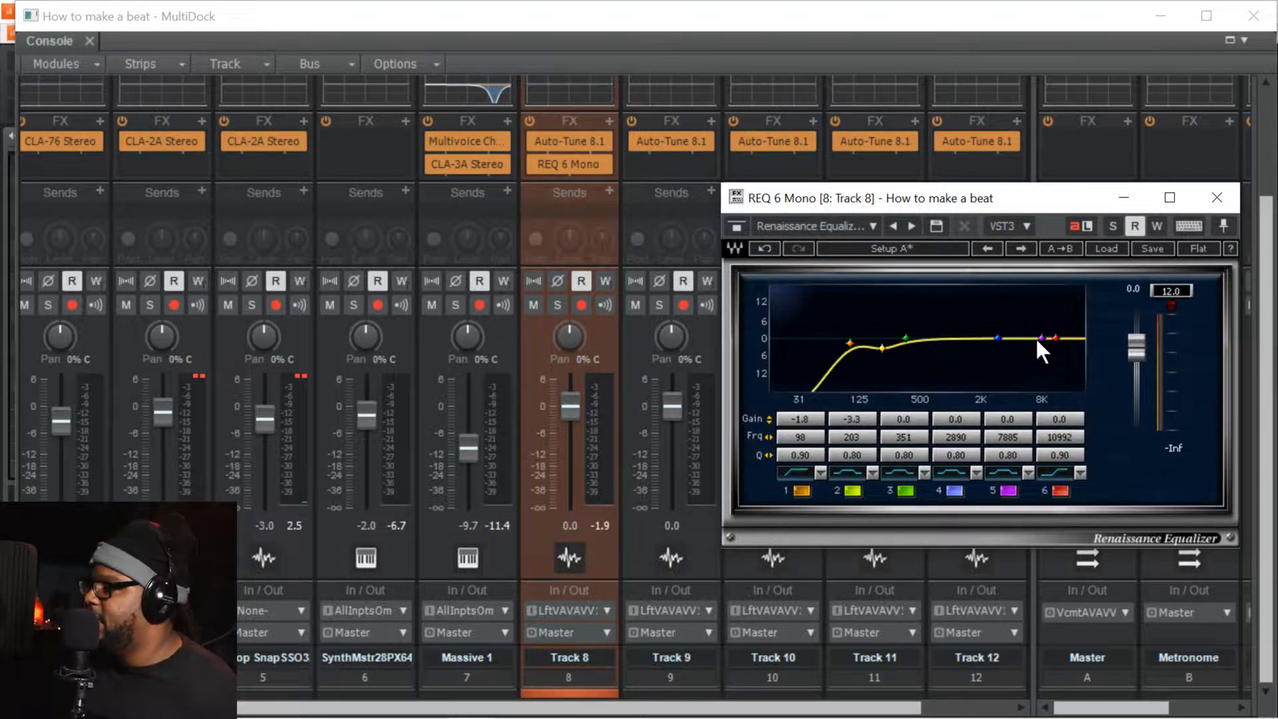
pyautogui.moveTo(1037, 340); pyautogui.dragTo(1010, 331)
pyautogui.press('space')
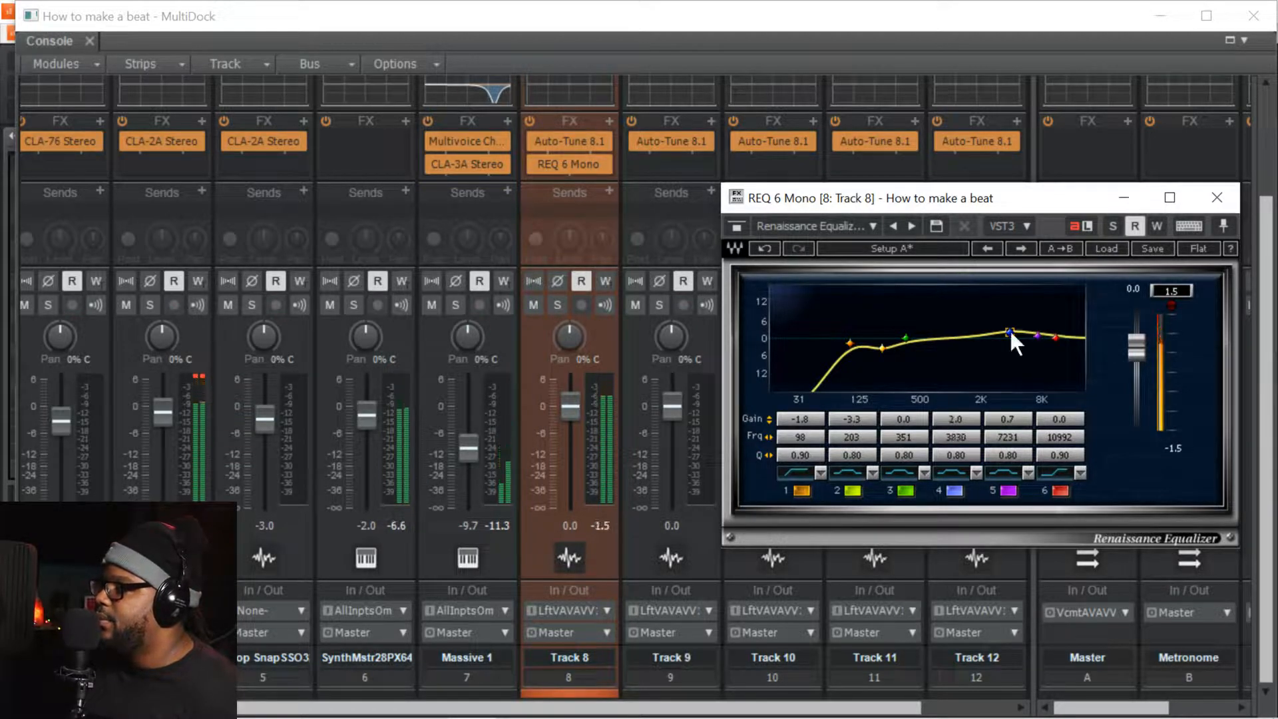
pyautogui.press('space')
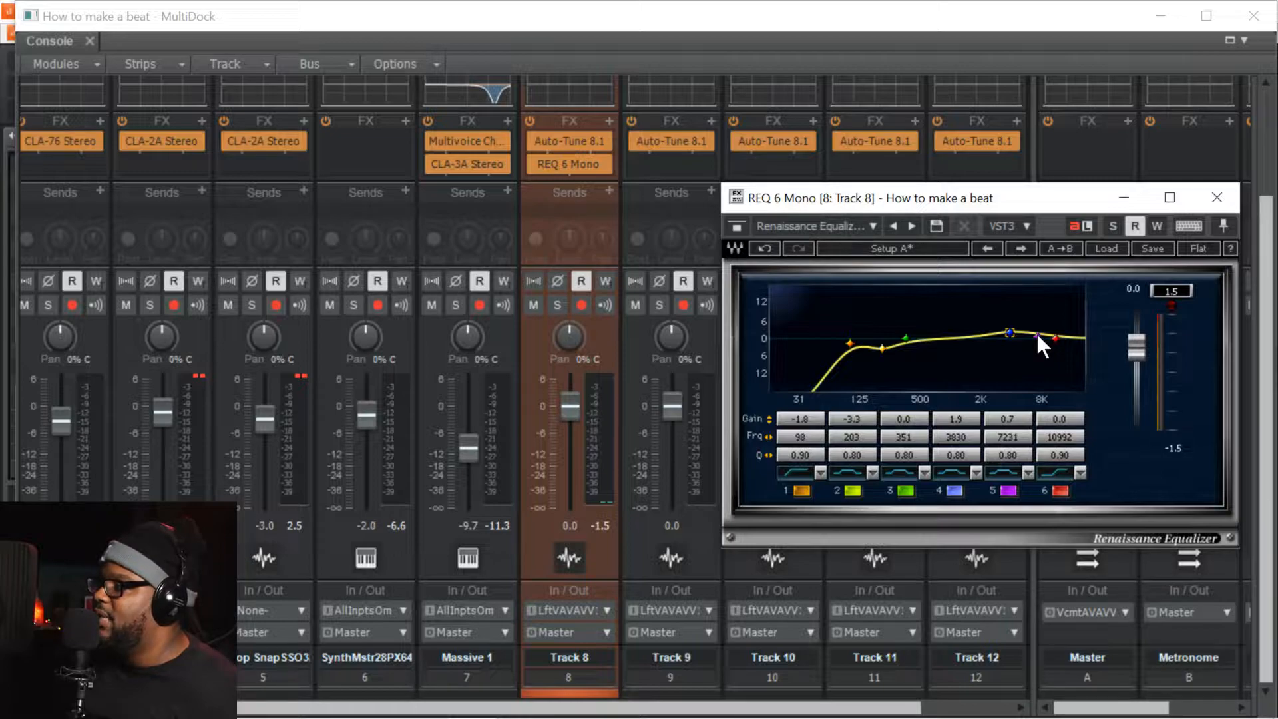
pyautogui.press('space')
pyautogui.moveTo(1037, 334); pyautogui.dragTo(1036, 334)
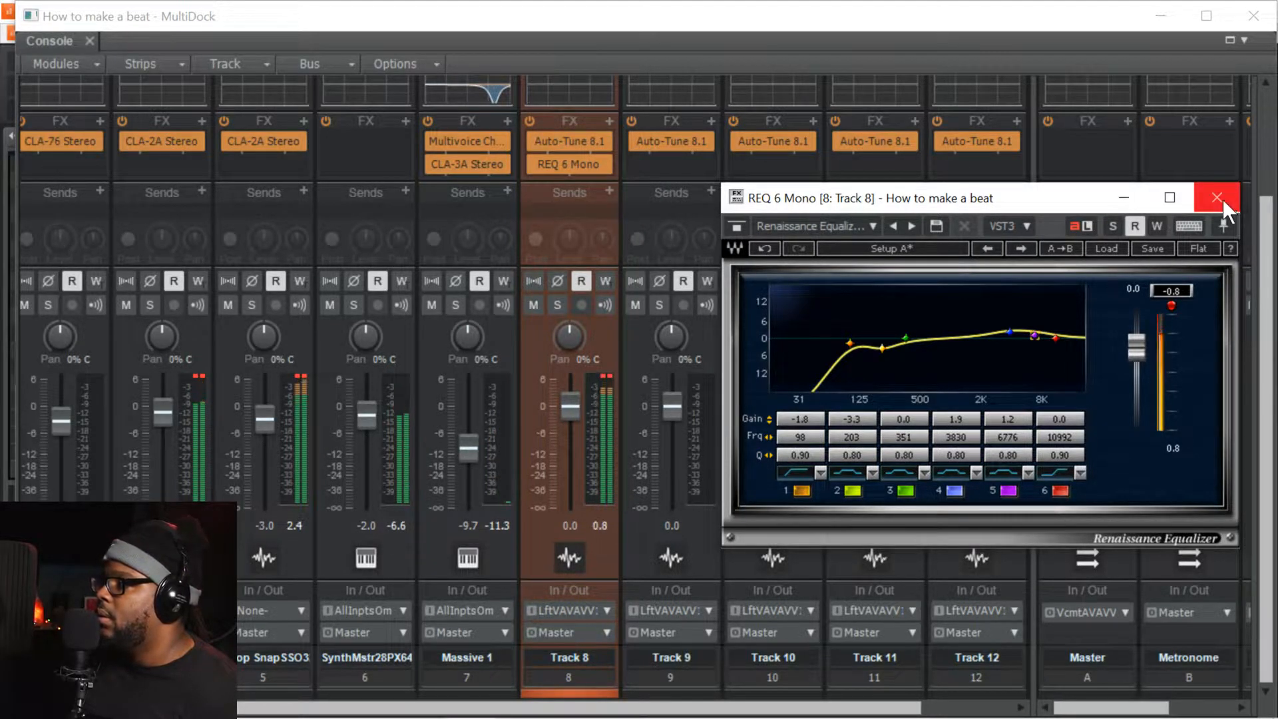
pyautogui.press('space')
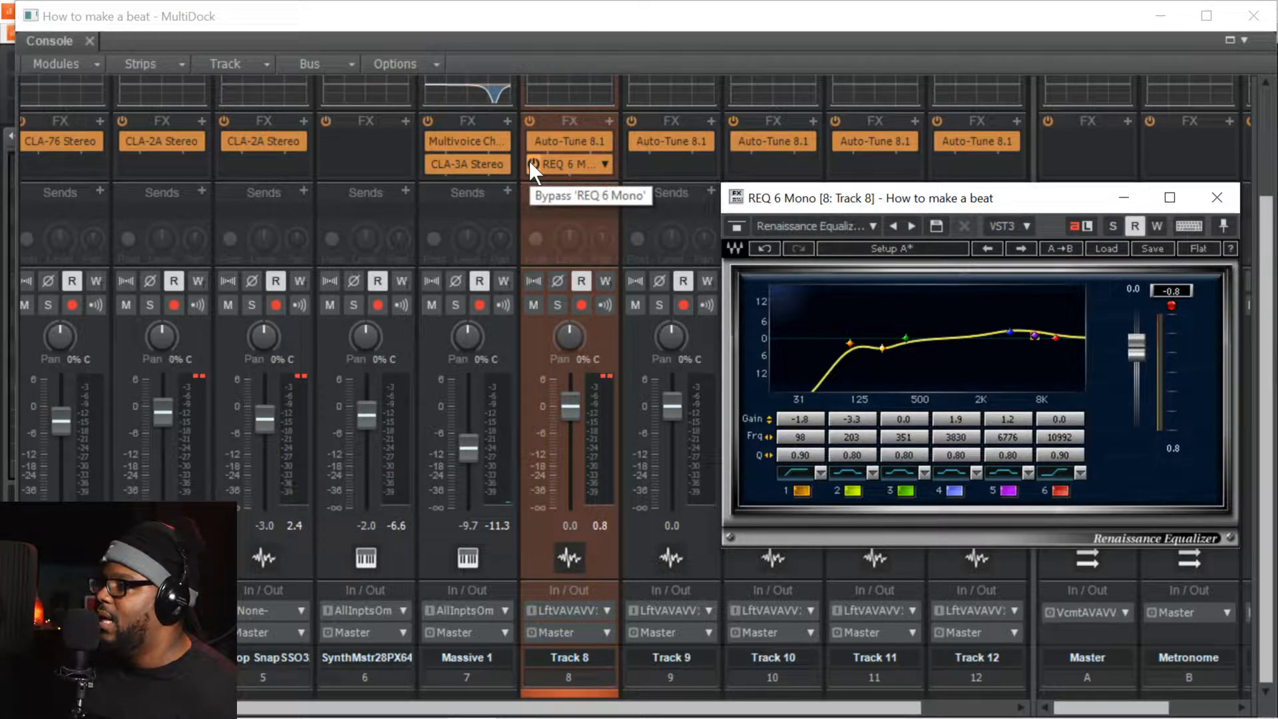
# - Compare Track 8's sound with REQ 6 Mono bypassed and enabled, reset the track's peak meter, and close the equalizer window
pyautogui.click(532, 163)
pyautogui.press('space')
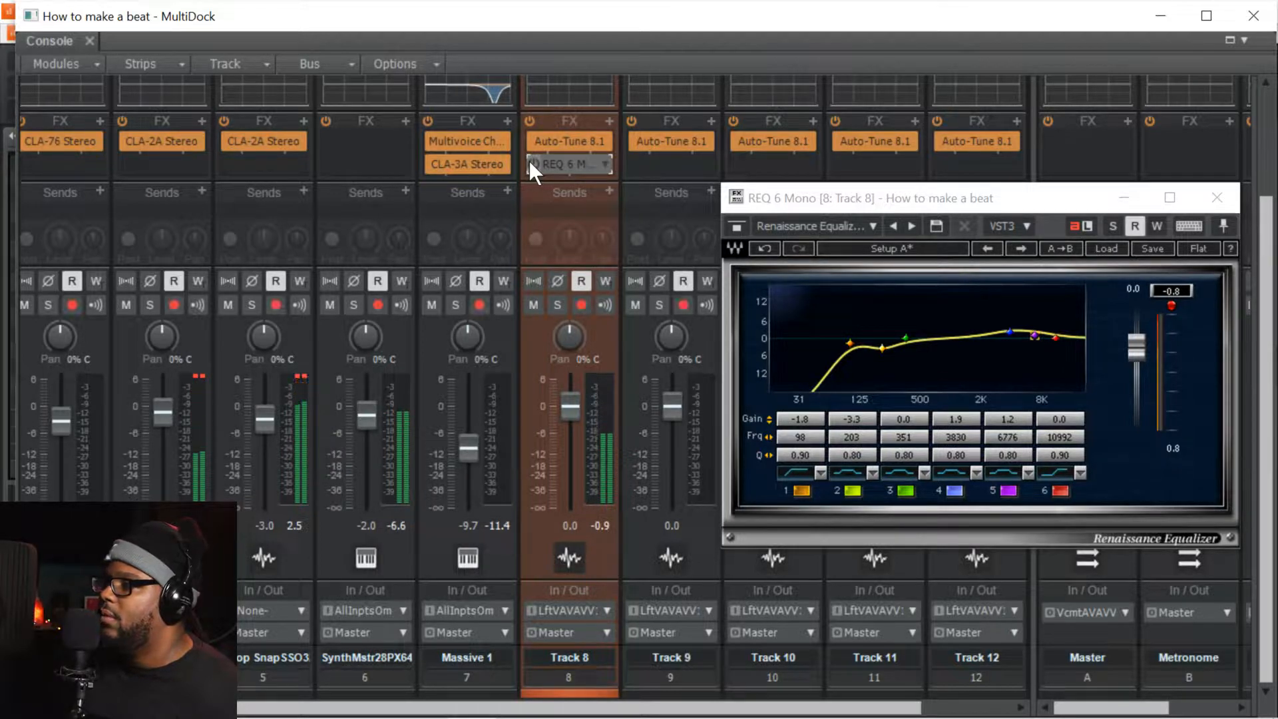
pyautogui.press('space')
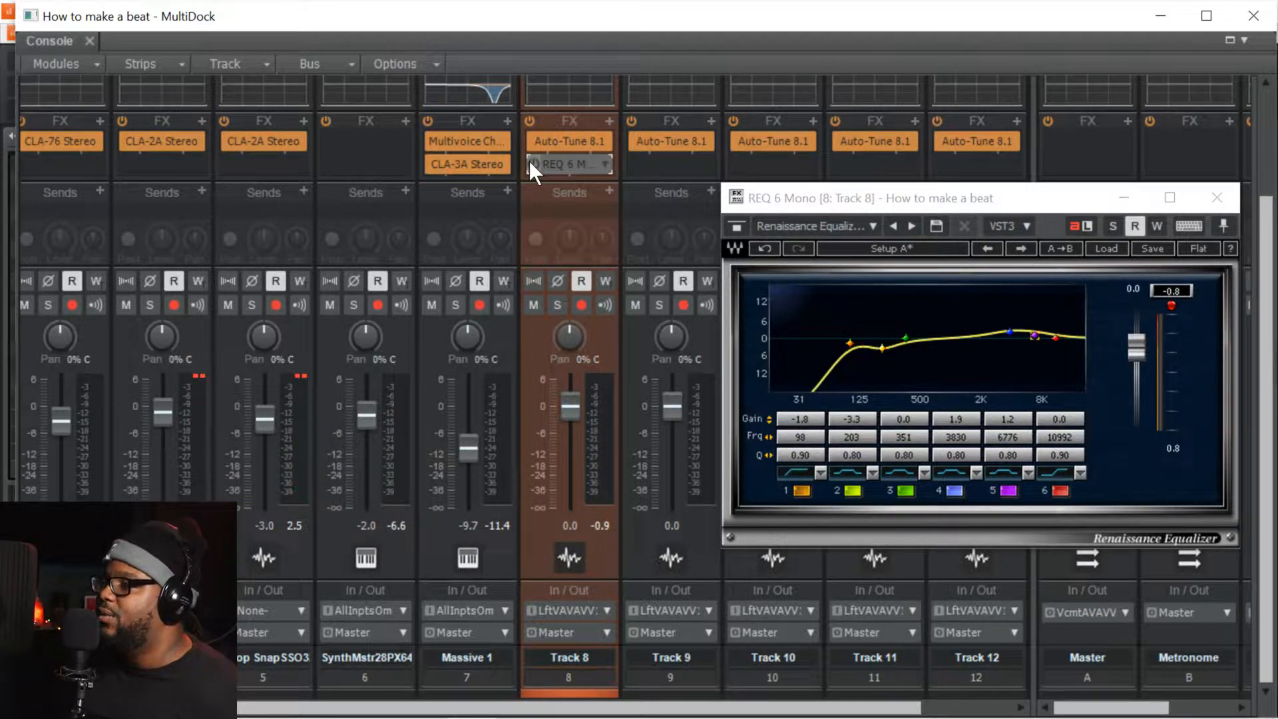
pyautogui.press('space')
pyautogui.click(530, 161)
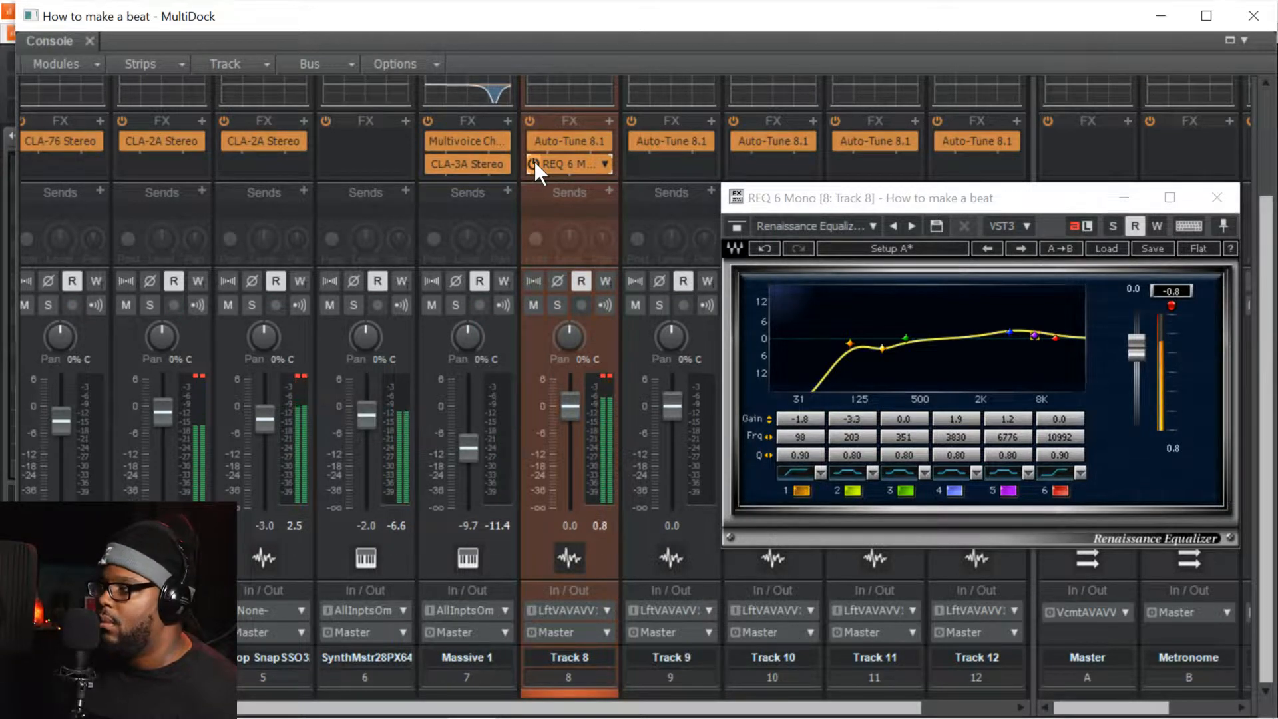
pyautogui.press('space')
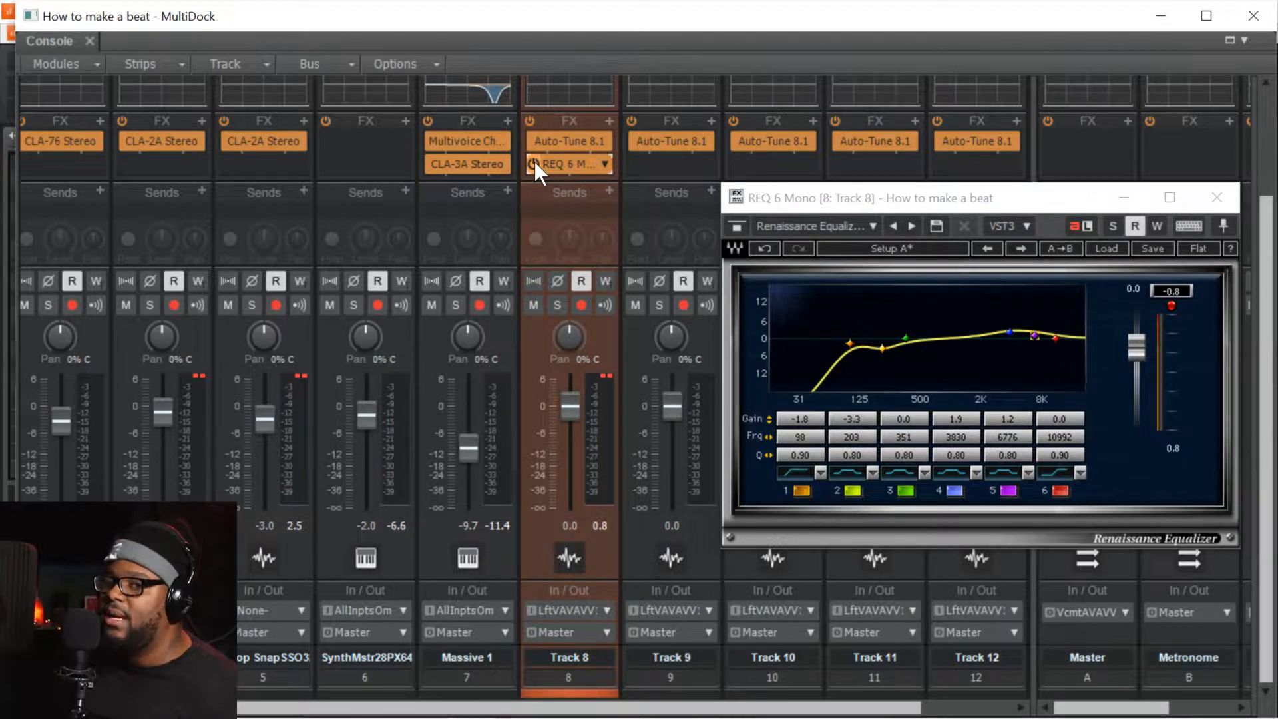
pyautogui.click(609, 377)
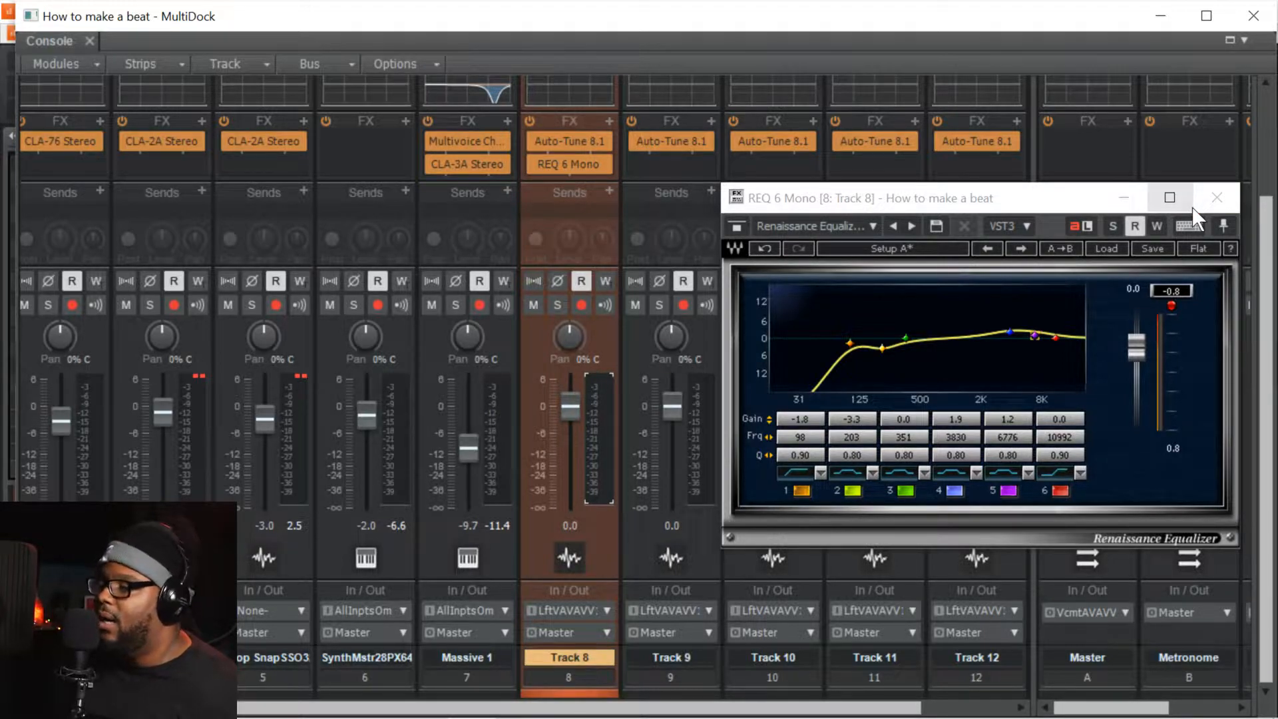
pyautogui.click(1208, 198)
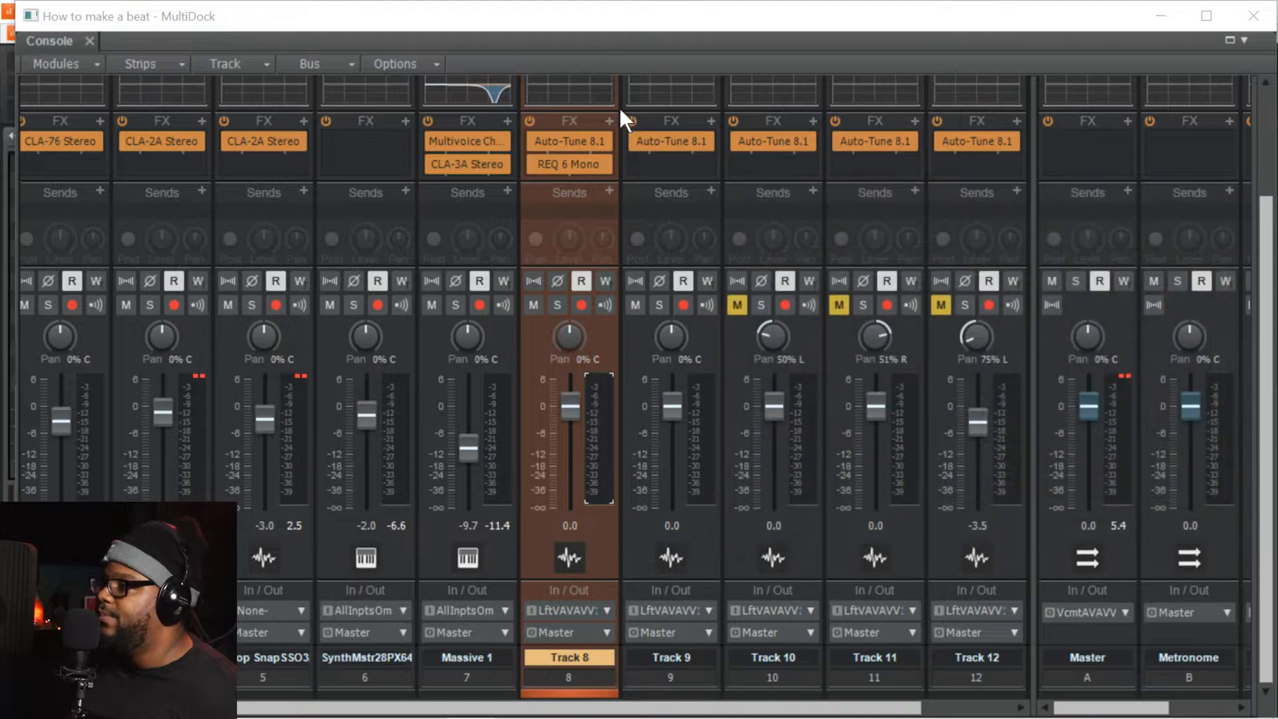
# - Insert the CLA-2A Mono compressor on Track 8 and move its window clear of that track's strip
pyautogui.click(609, 121)
pyautogui.moveTo(776, 135)
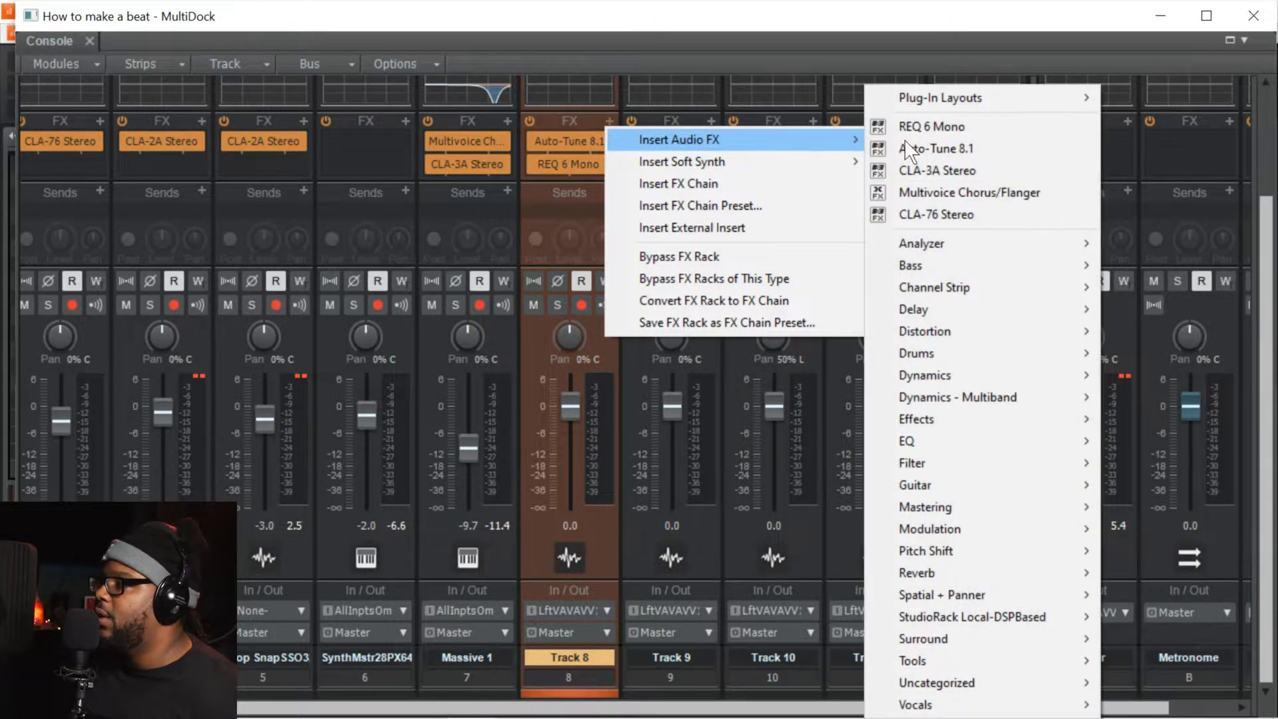
pyautogui.moveTo(1040, 369)
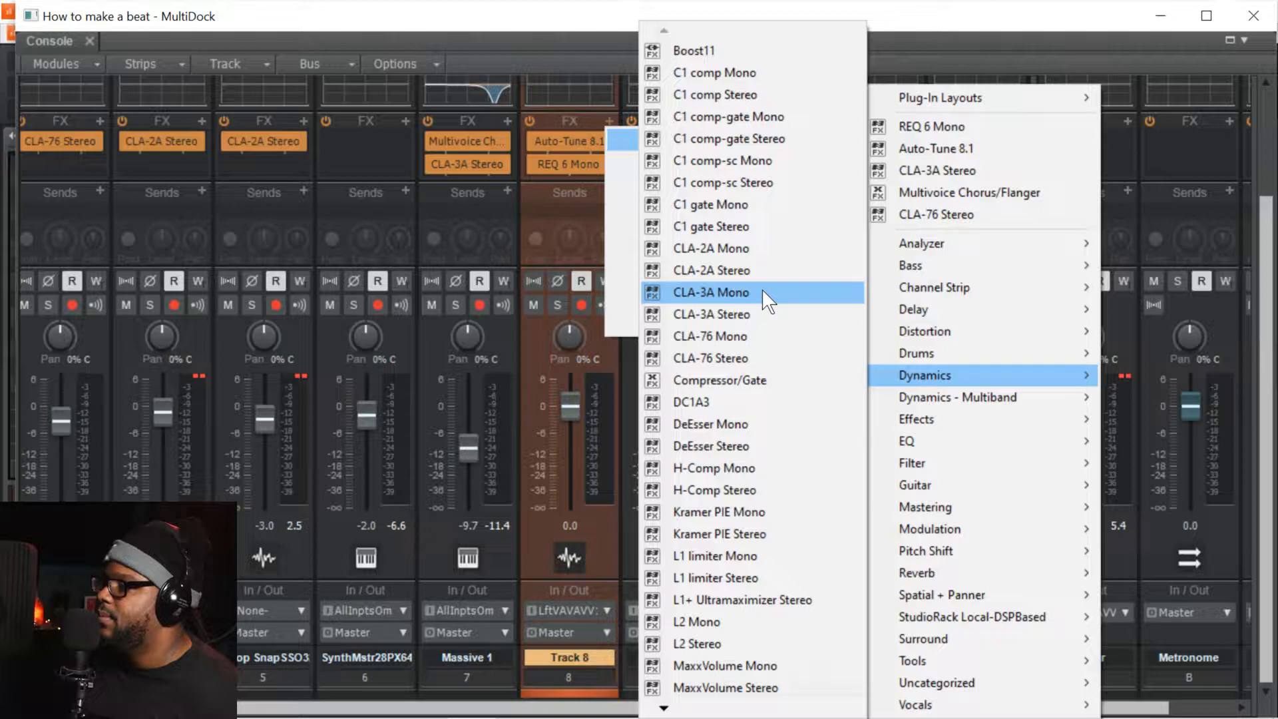
pyautogui.click(749, 246)
pyautogui.moveTo(939, 200); pyautogui.dragTo(585, 160)
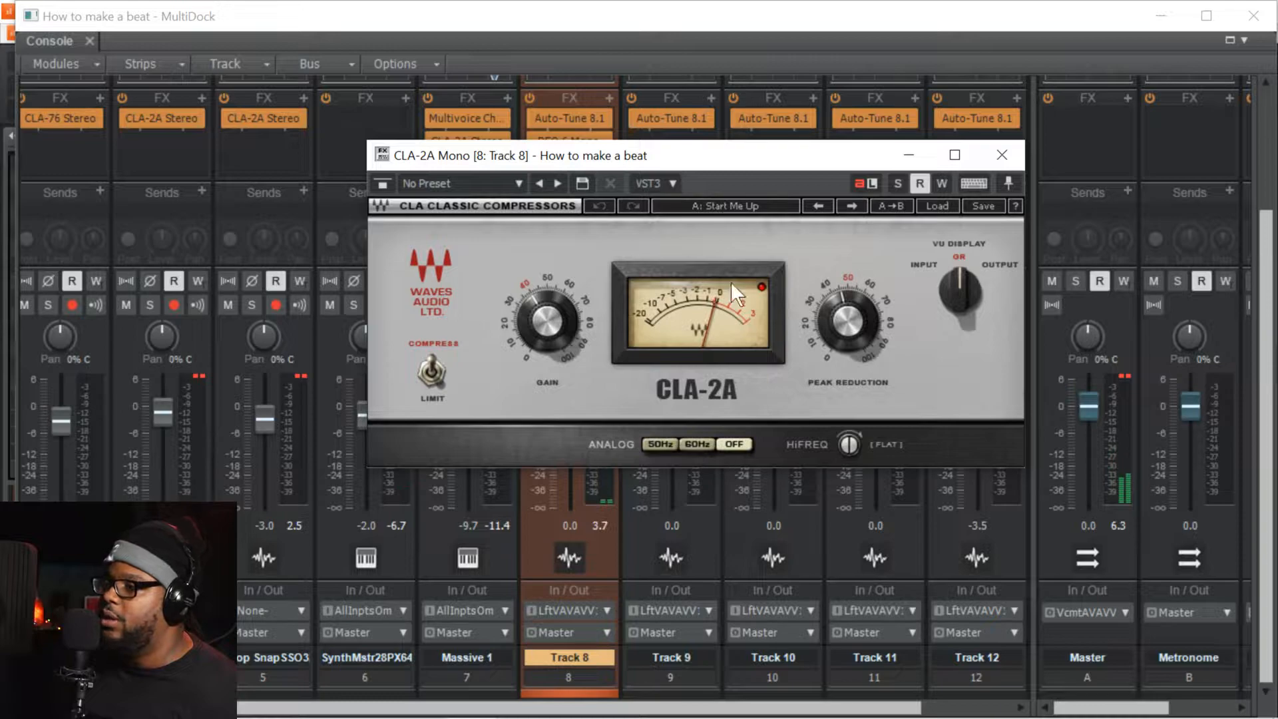
pyautogui.moveTo(583, 165); pyautogui.dragTo(693, 149)
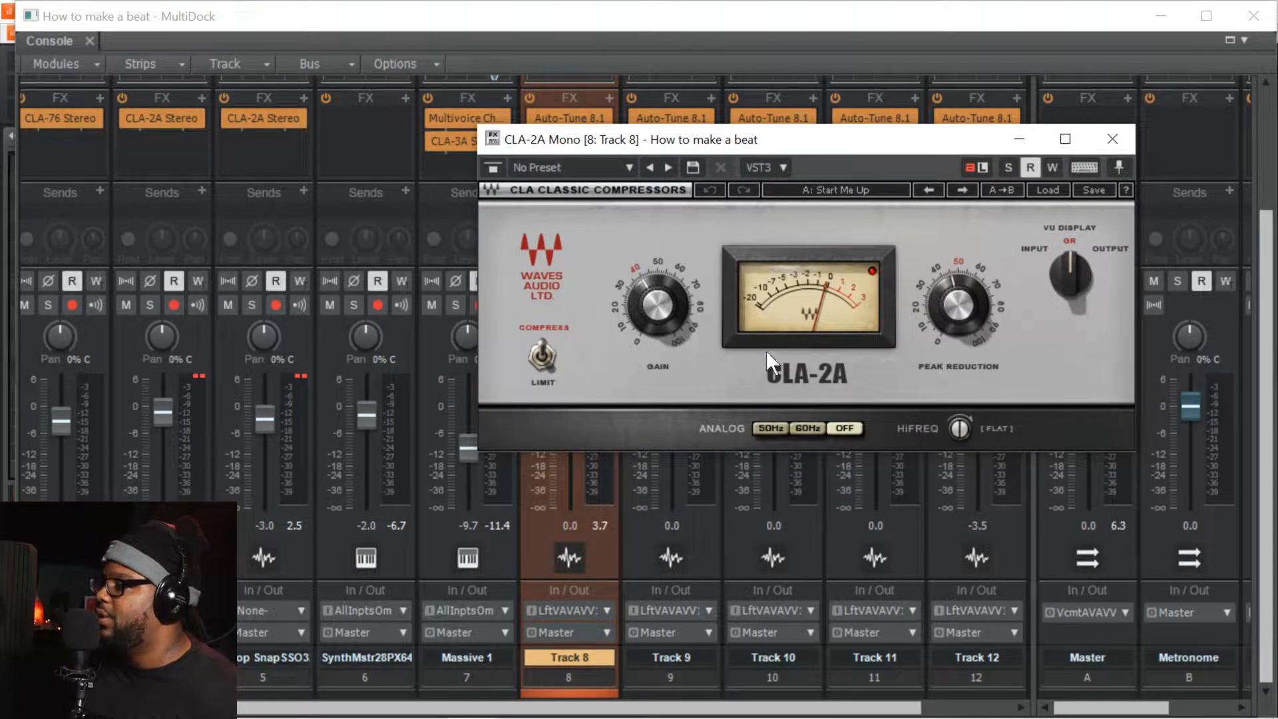
# - During playback, set the CLA-2A's HiFreq to about 73.5 and its Peak Reduction to about 58
pyautogui.moveTo(937, 310); pyautogui.dragTo(937, 316)
pyautogui.press('space')
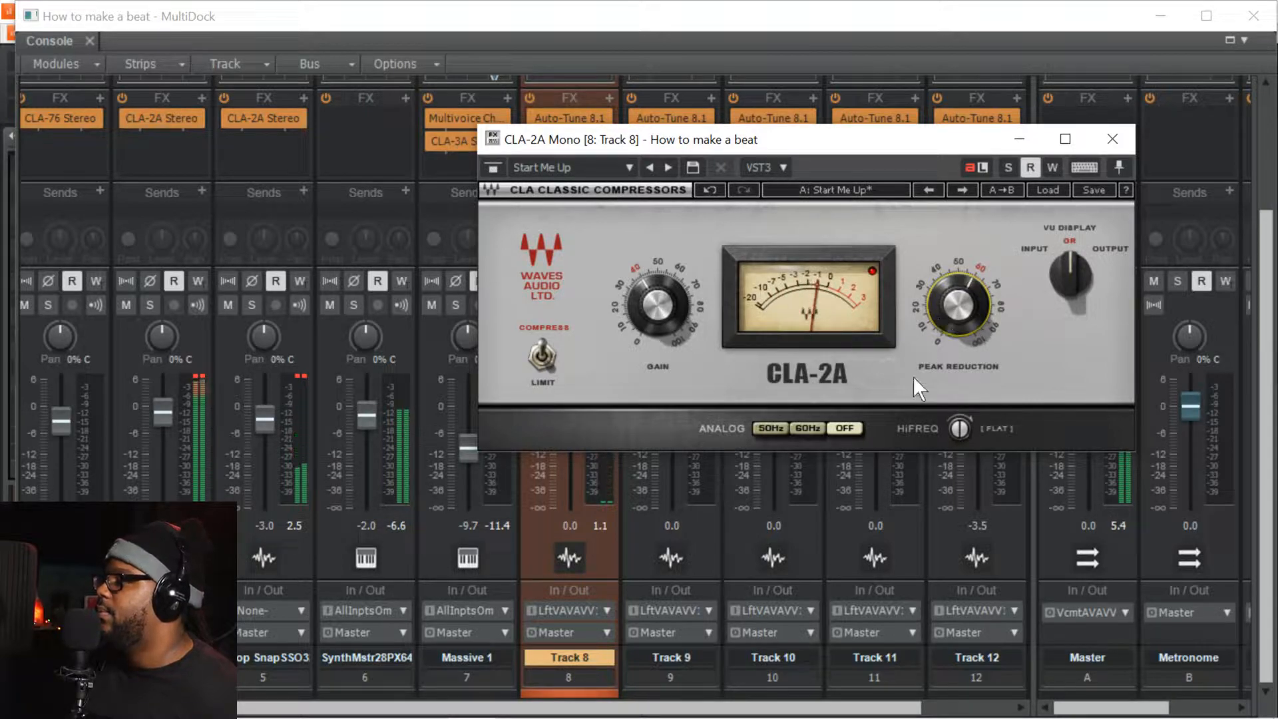
pyautogui.moveTo(956, 433); pyautogui.dragTo(957, 461)
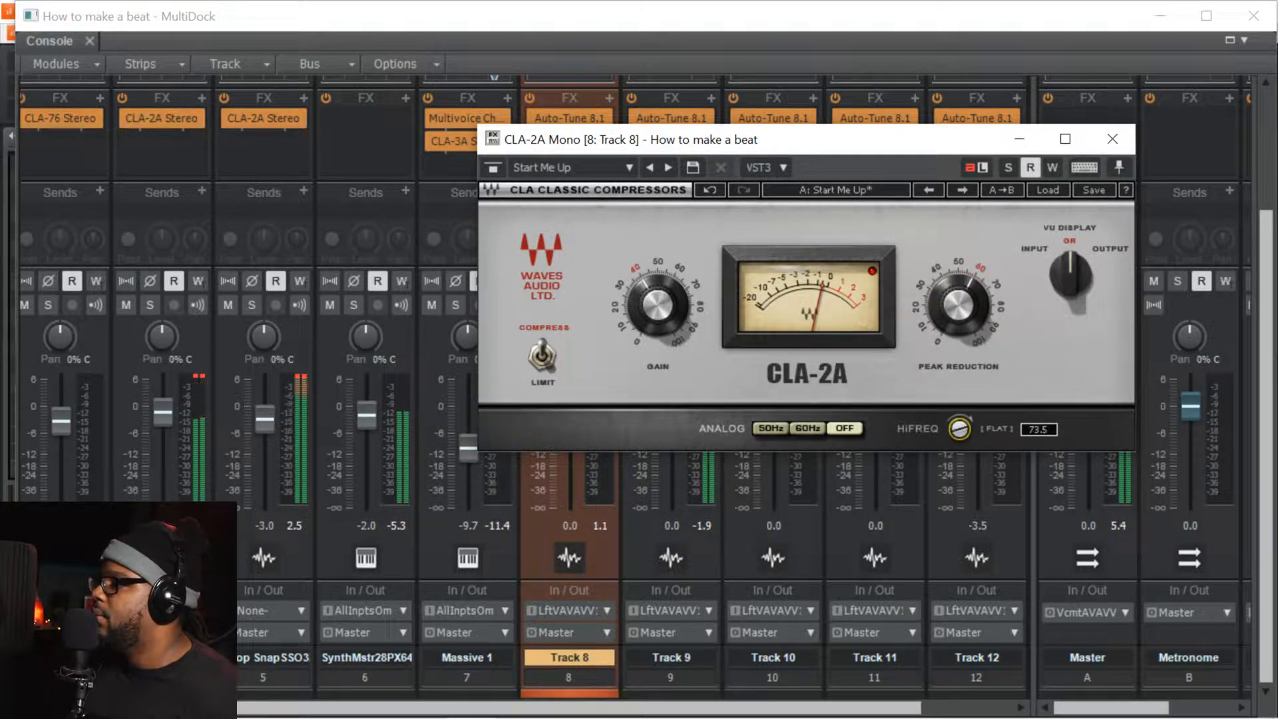
pyautogui.click(957, 298)
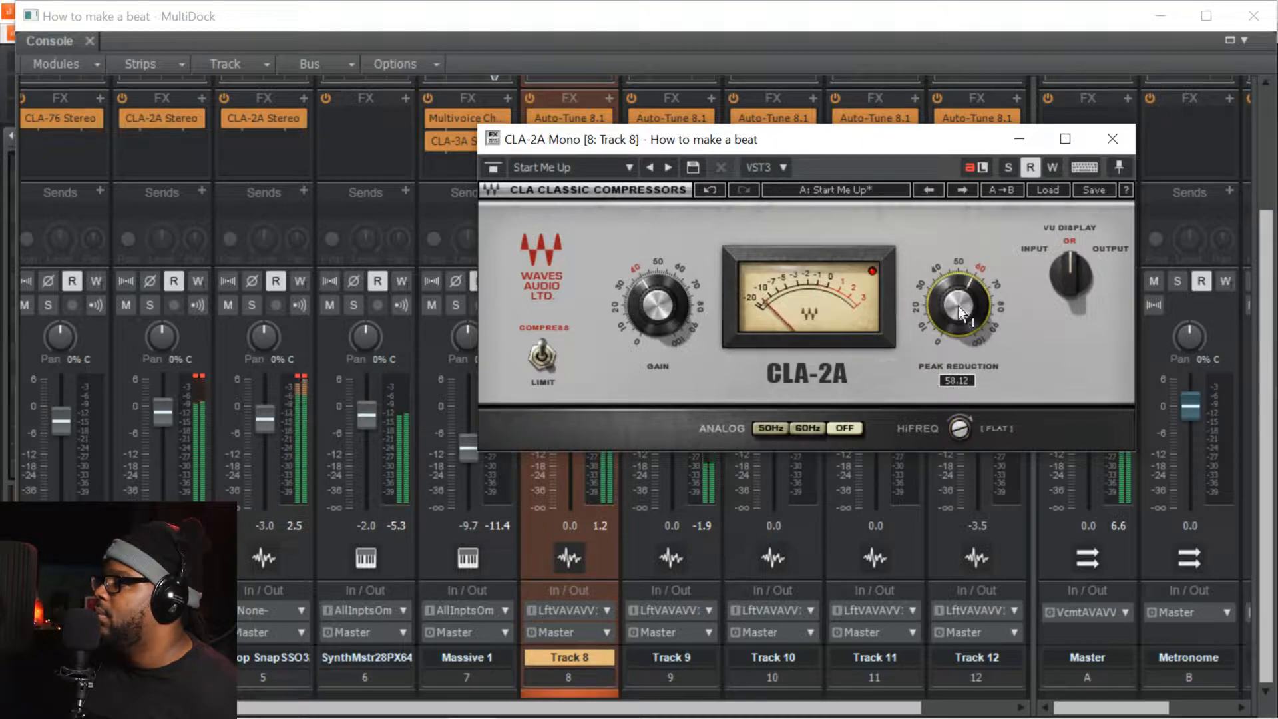
# - Lower the CLA-2A's Peak Reduction slightly during playback, close its window, and compare Track 8 with the compressor bypassed and enabled
pyautogui.moveTo(952, 303); pyautogui.dragTo(952, 310)
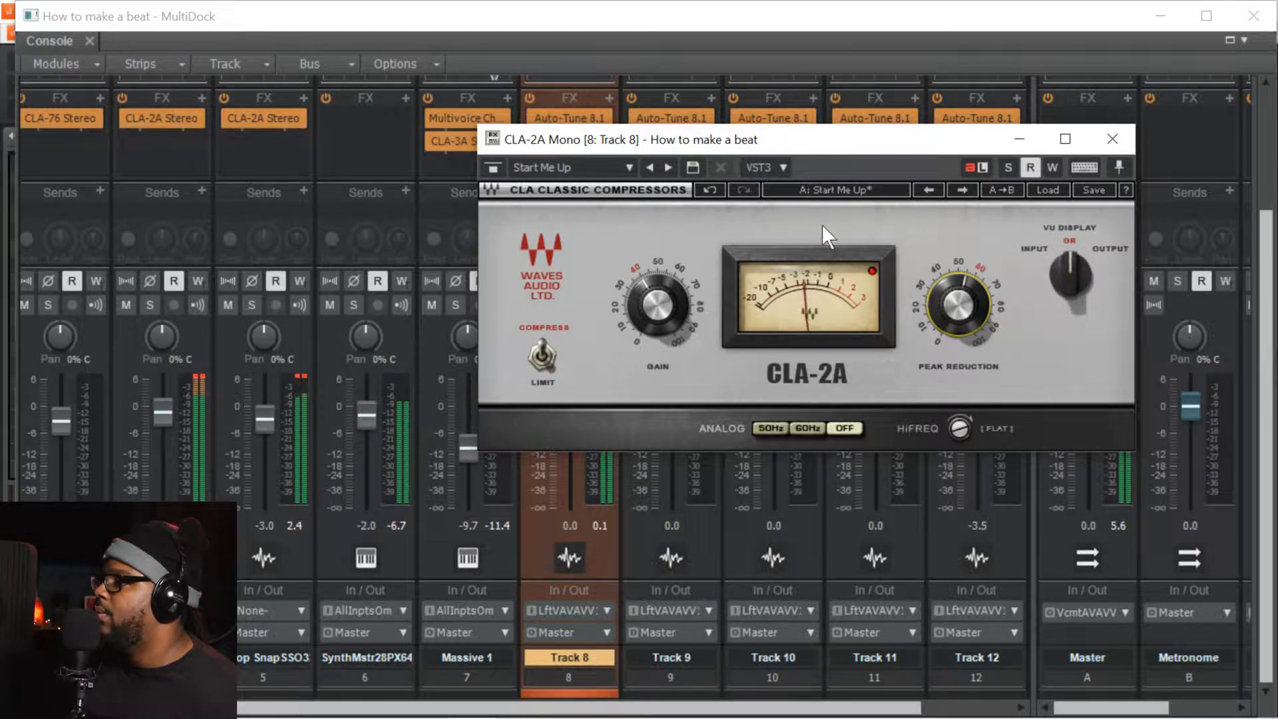
pyautogui.press('space')
pyautogui.press('space')
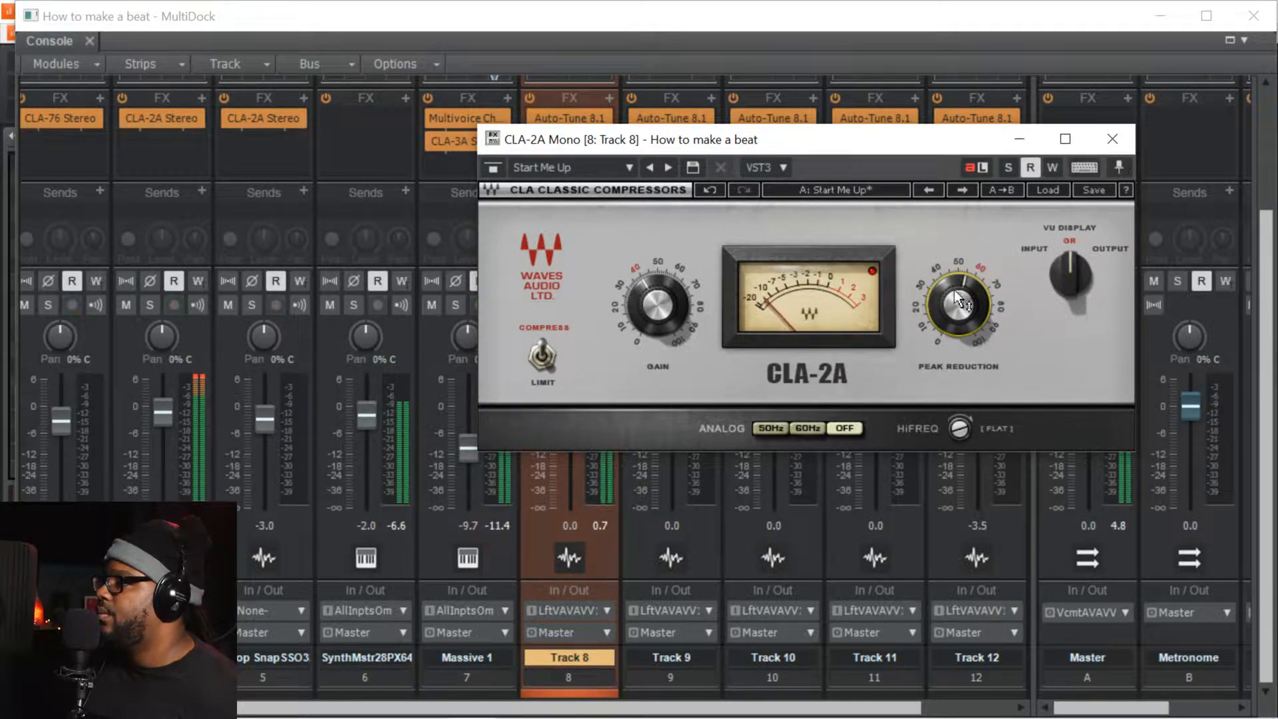
pyautogui.click(1112, 139)
pyautogui.moveTo(538, 169)
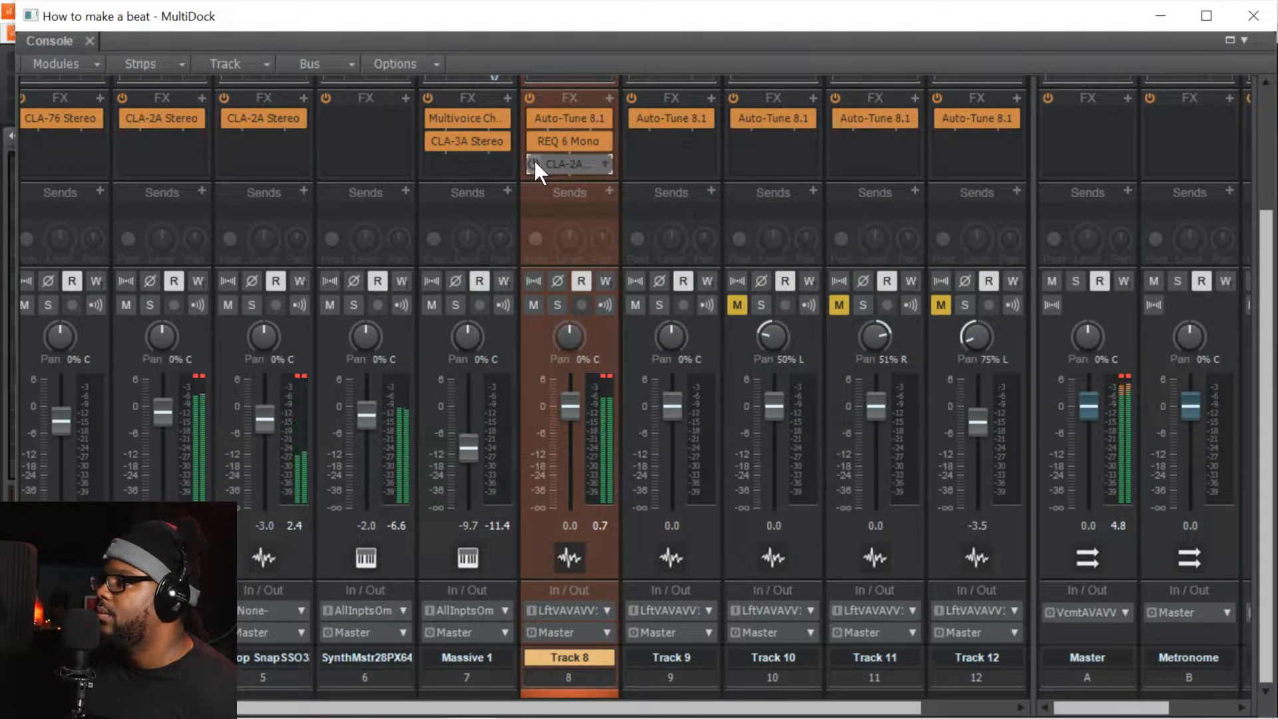
pyautogui.click(534, 163)
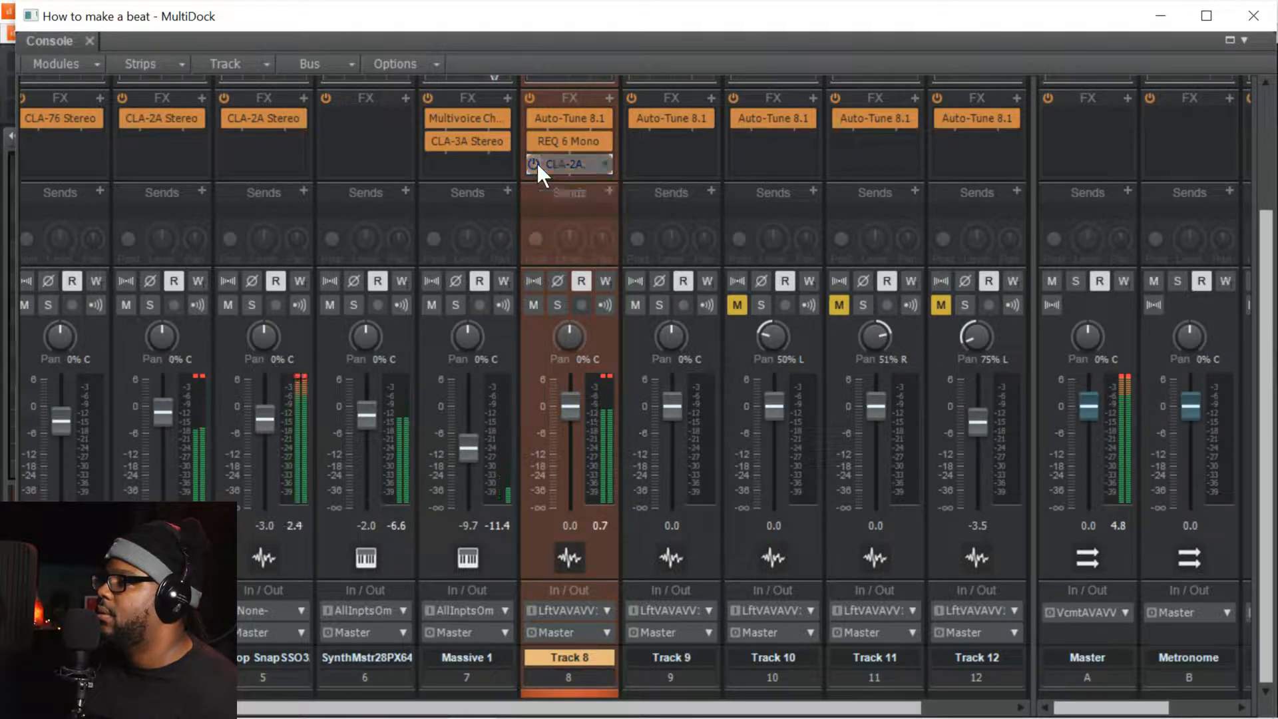
# - Reopen the CLA-2A Mono on Track 8, set its Peak Reduction to about 52.4, and close the compressor window
pyautogui.doubleClick(554, 163)
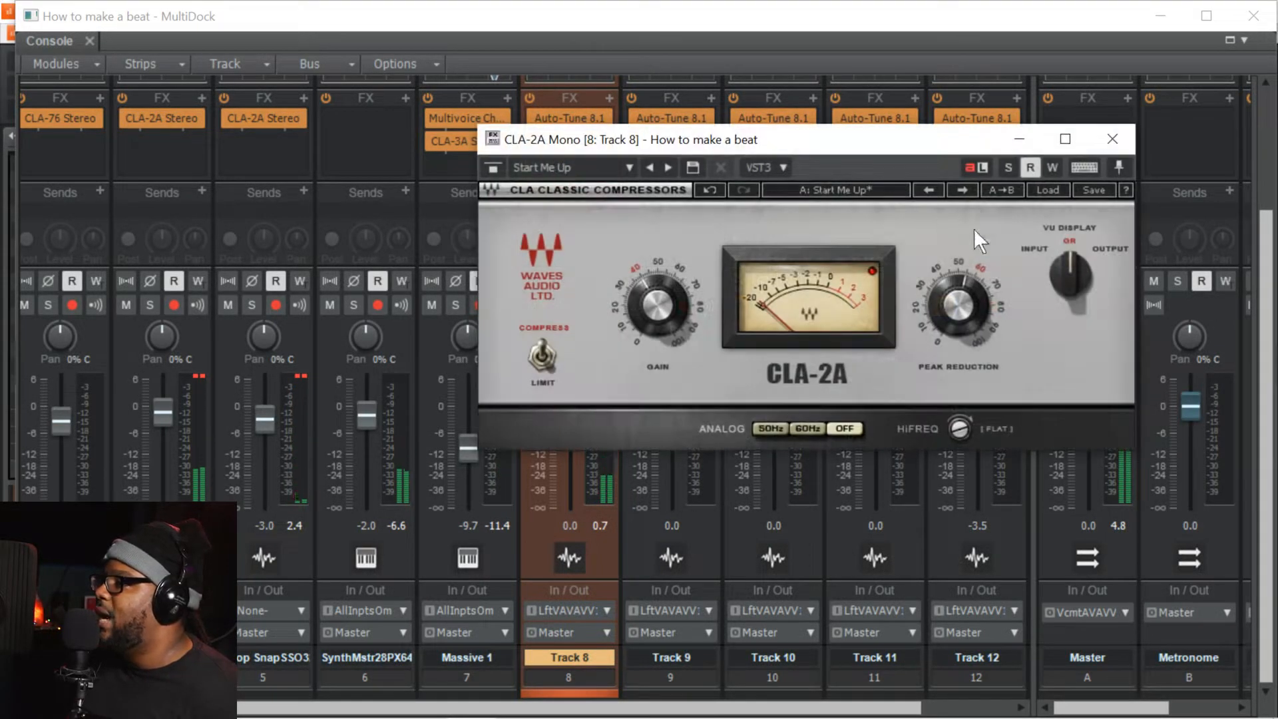
pyautogui.moveTo(957, 305); pyautogui.dragTo(957, 315)
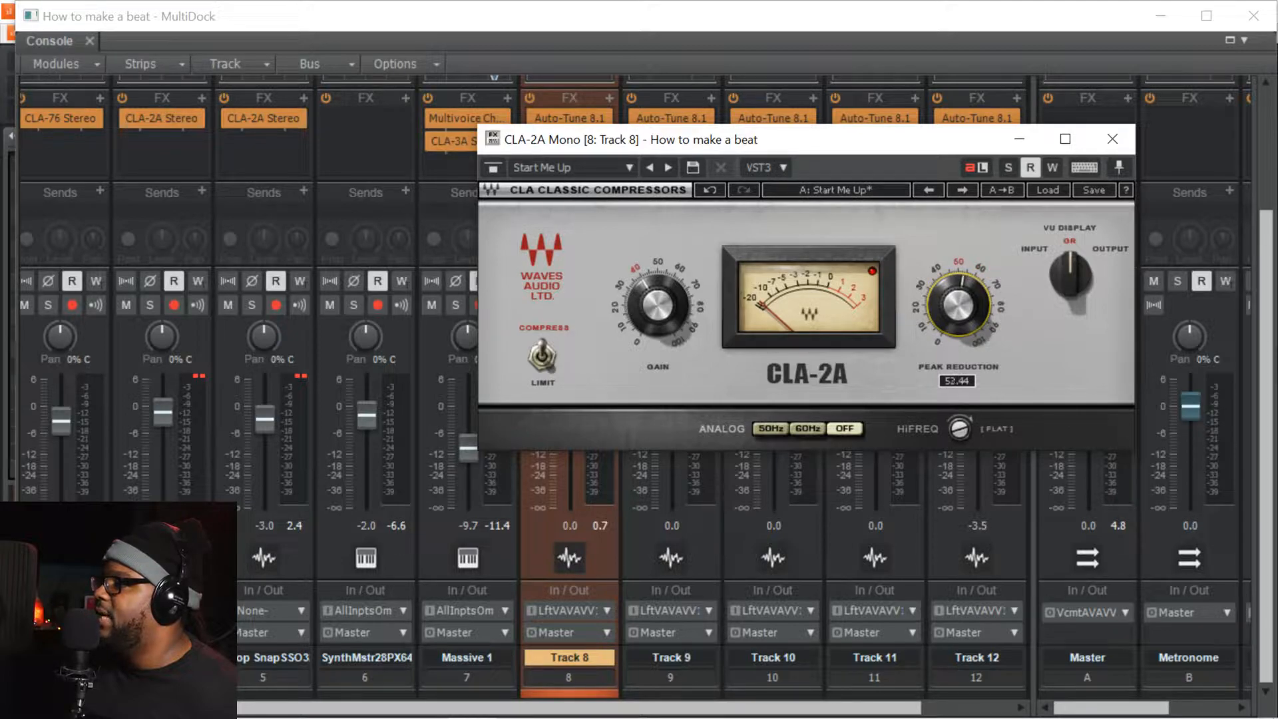
pyautogui.click(1113, 138)
# - During playback, compare Track 8 with the CLA-2A Mono bypassed and enabled, and reset the track's peak meter to check its level
pyautogui.press('space')
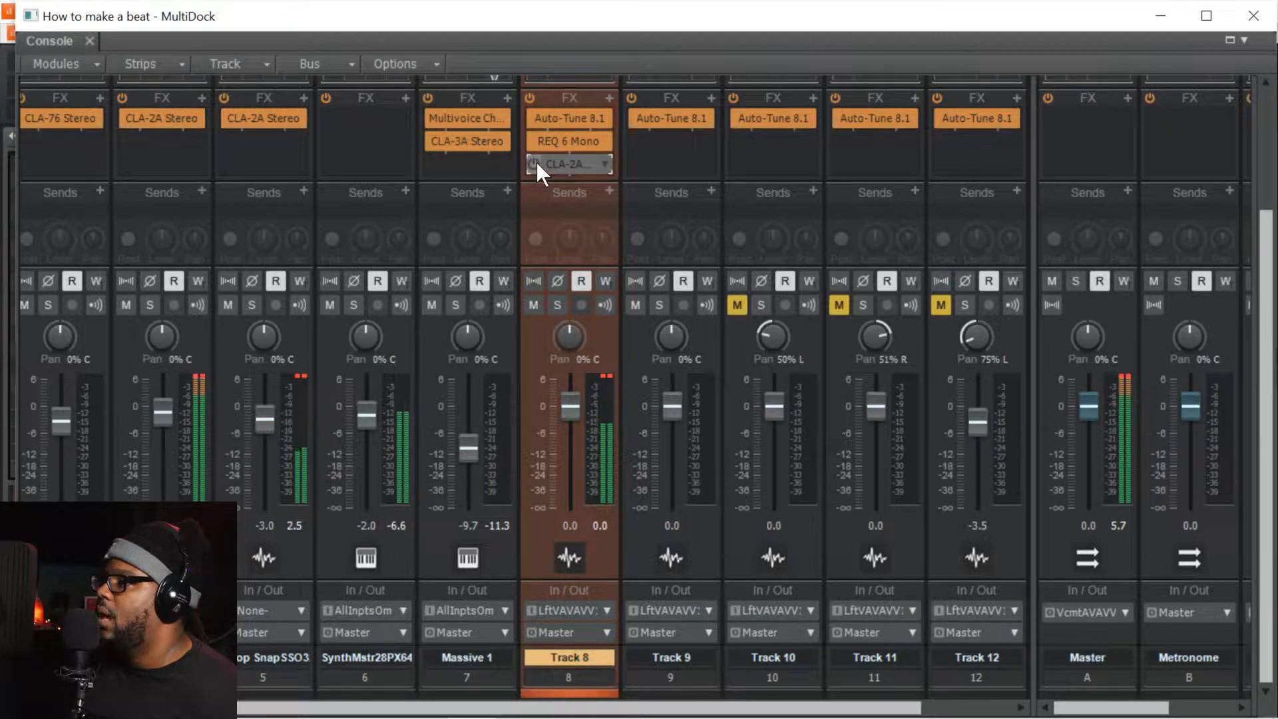
pyautogui.click(534, 164)
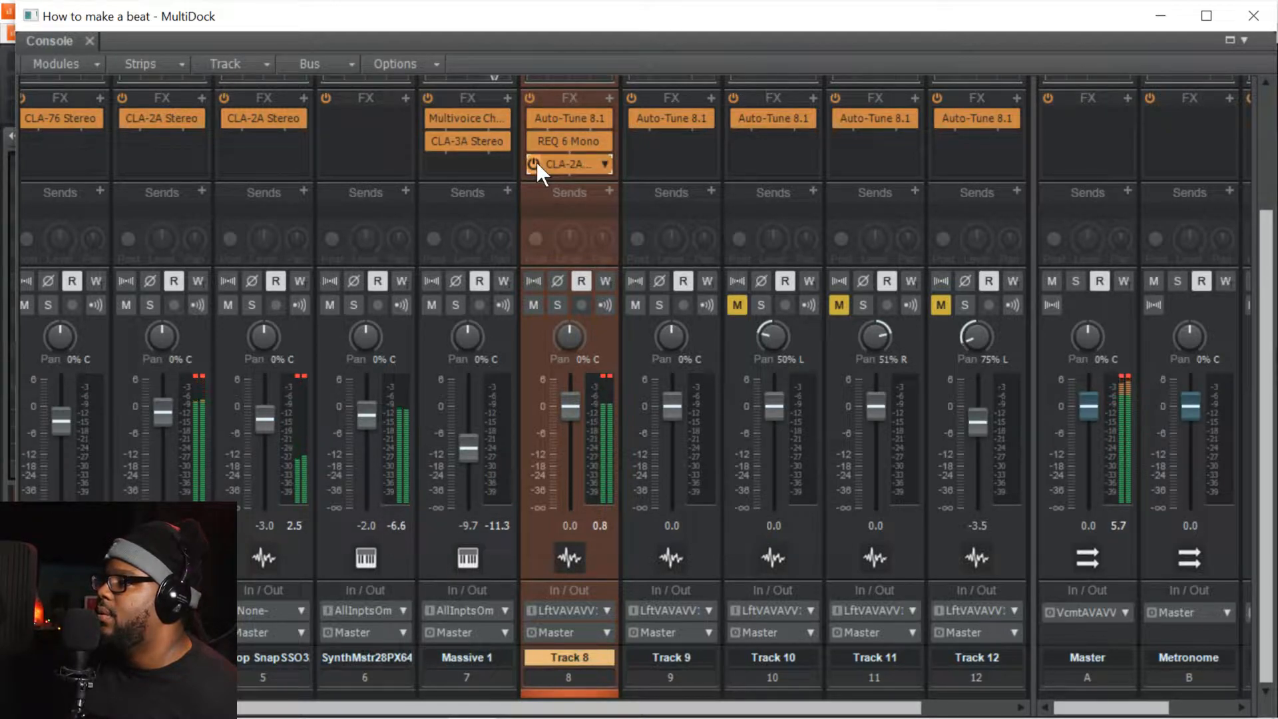
pyautogui.press('space')
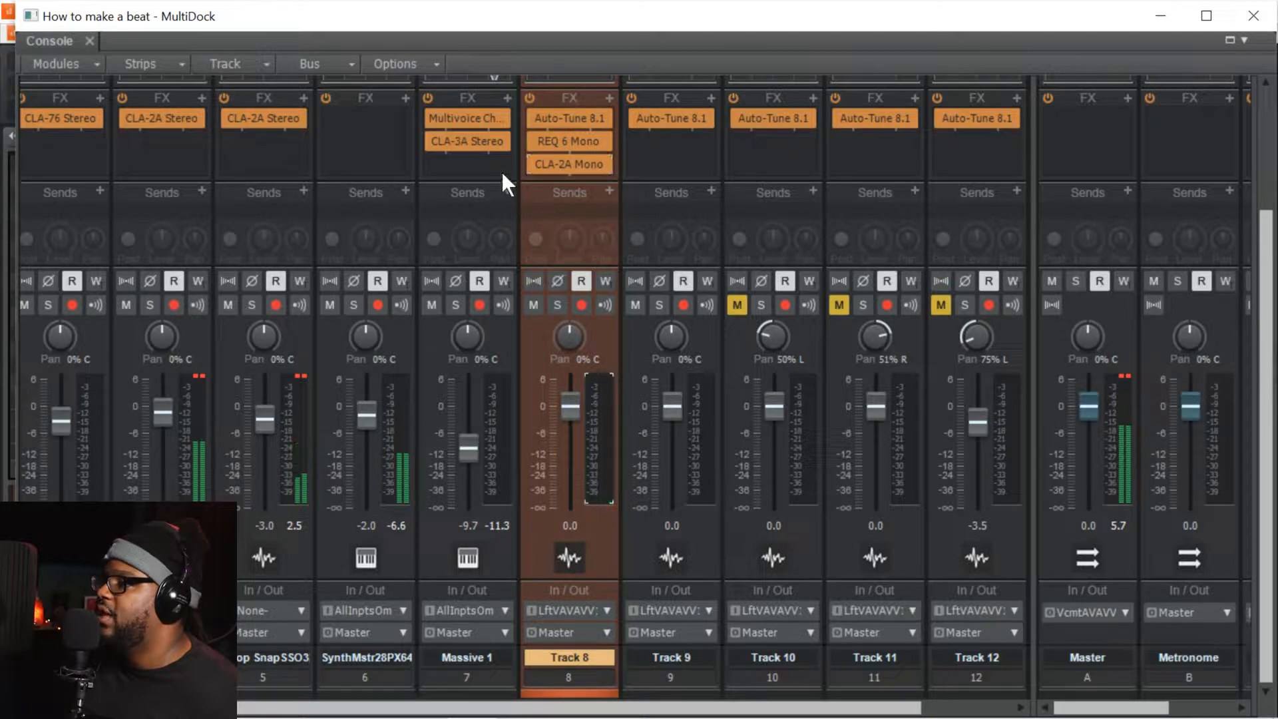
pyautogui.click(533, 164)
pyautogui.press('space')
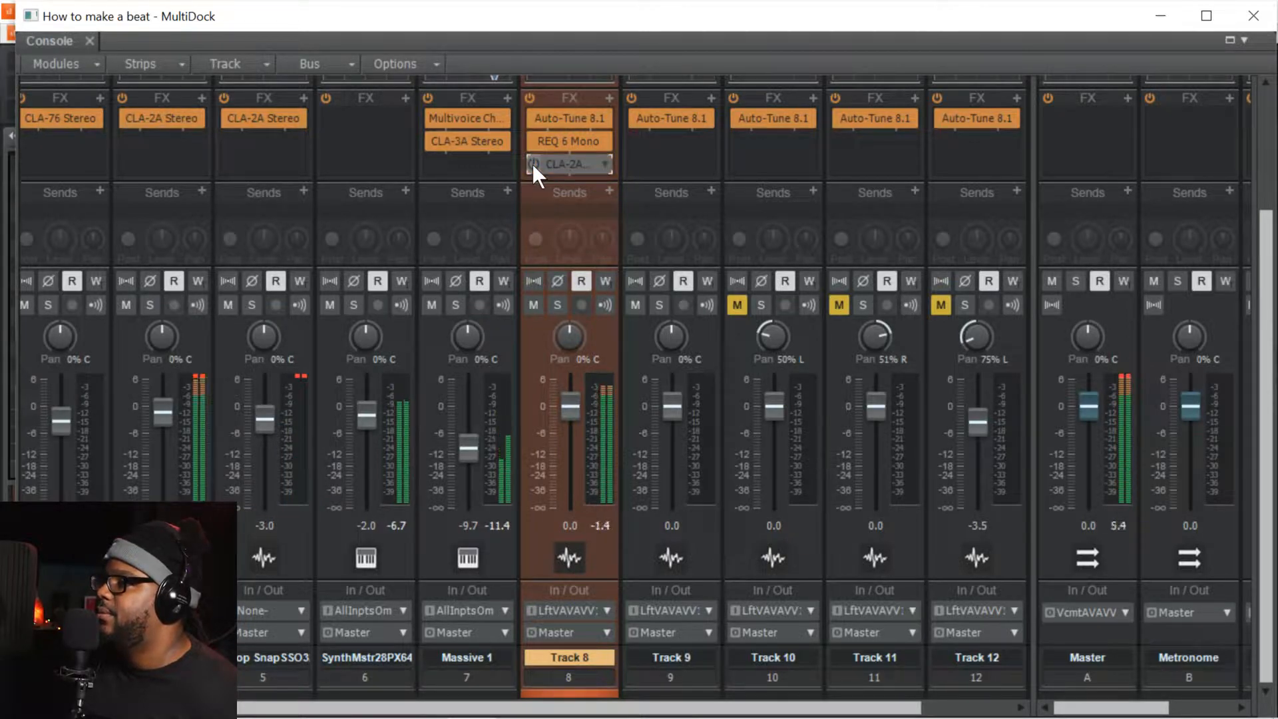
pyautogui.click(532, 163)
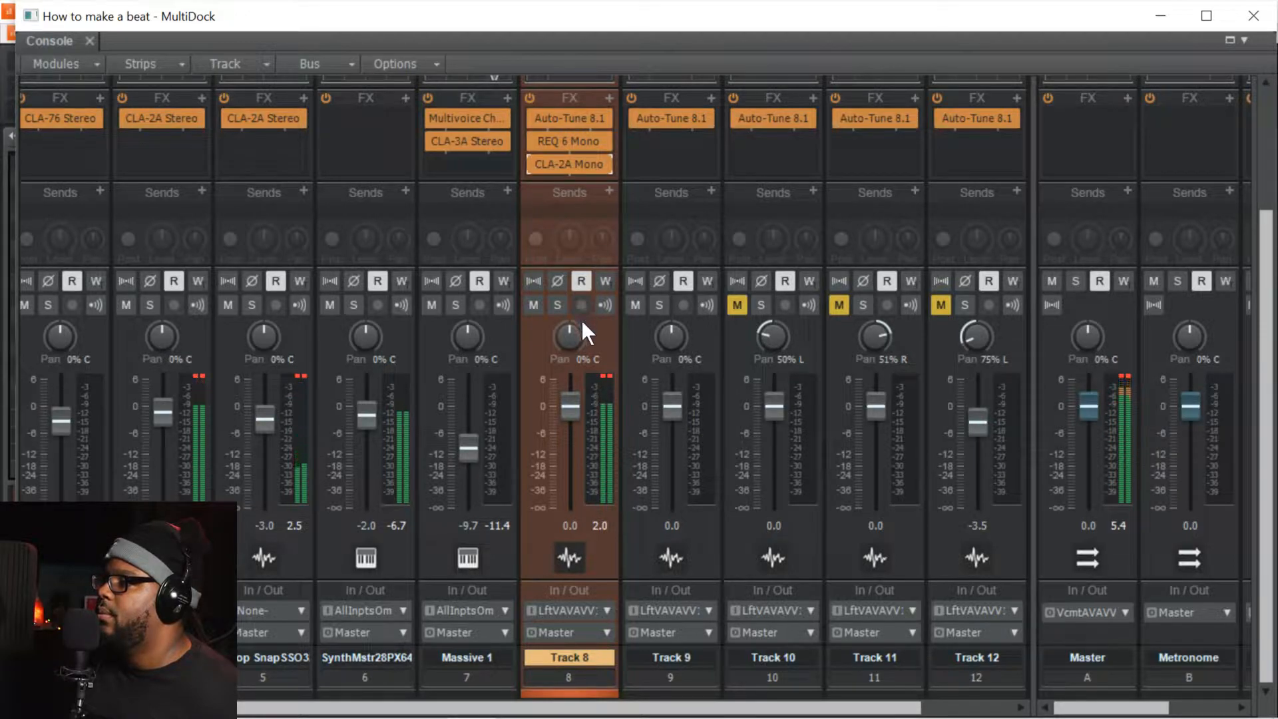
pyautogui.click(599, 376)
pyautogui.press('space')
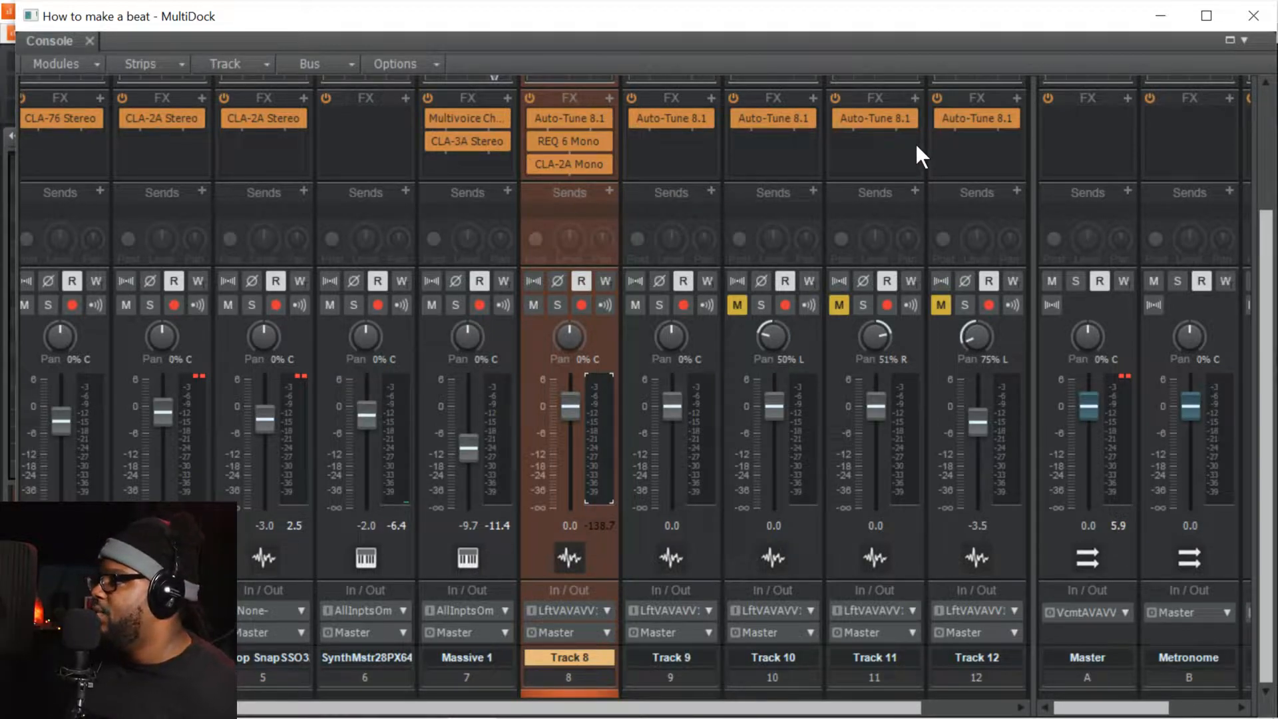
pyautogui.press('space')
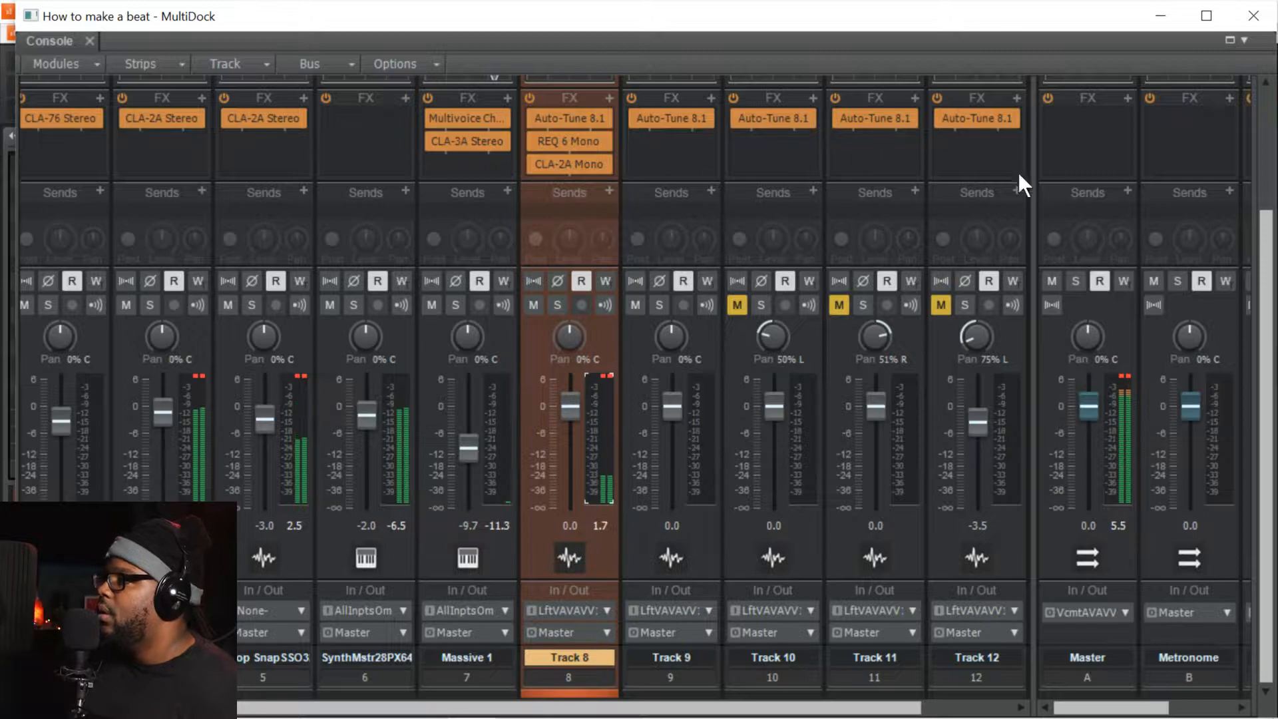
pyautogui.press('space')
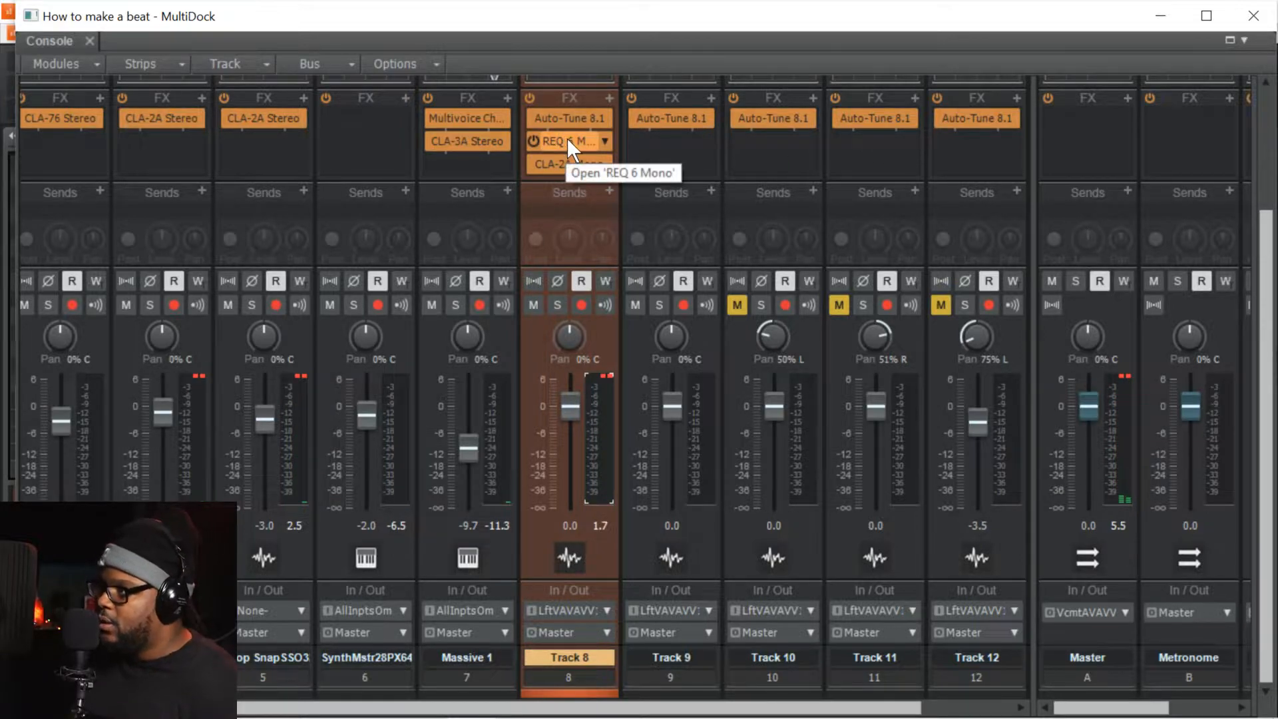
# - Copy the REQ 6 Mono and CLA-2A Mono plug-ins from Track 8 to Track 9's FX rack
pyautogui.moveTo(568, 138); pyautogui.dragTo(653, 152)
pyautogui.moveTo(568, 159); pyautogui.dragTo(676, 172)
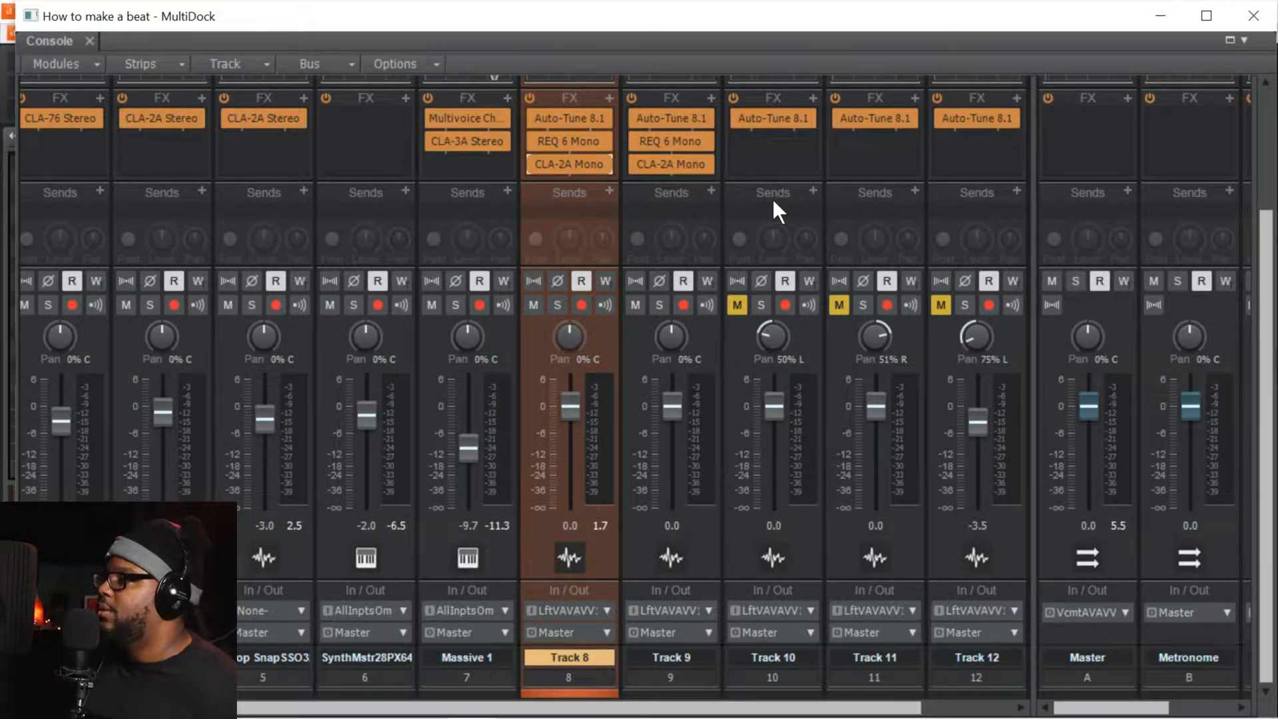
# - During playback, lower Track 8's volume to -0.5 dB and reset its peak meter
pyautogui.press('space')
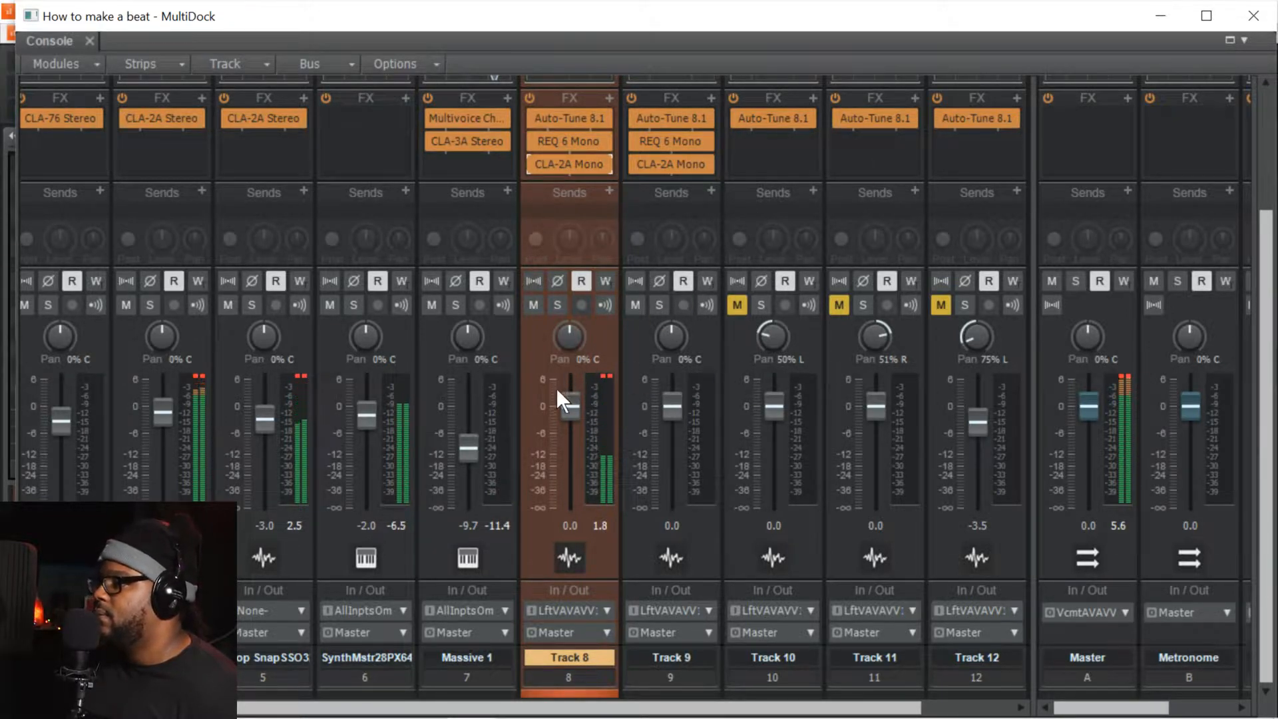
pyautogui.moveTo(566, 403); pyautogui.dragTo(566, 408)
pyautogui.click(606, 376)
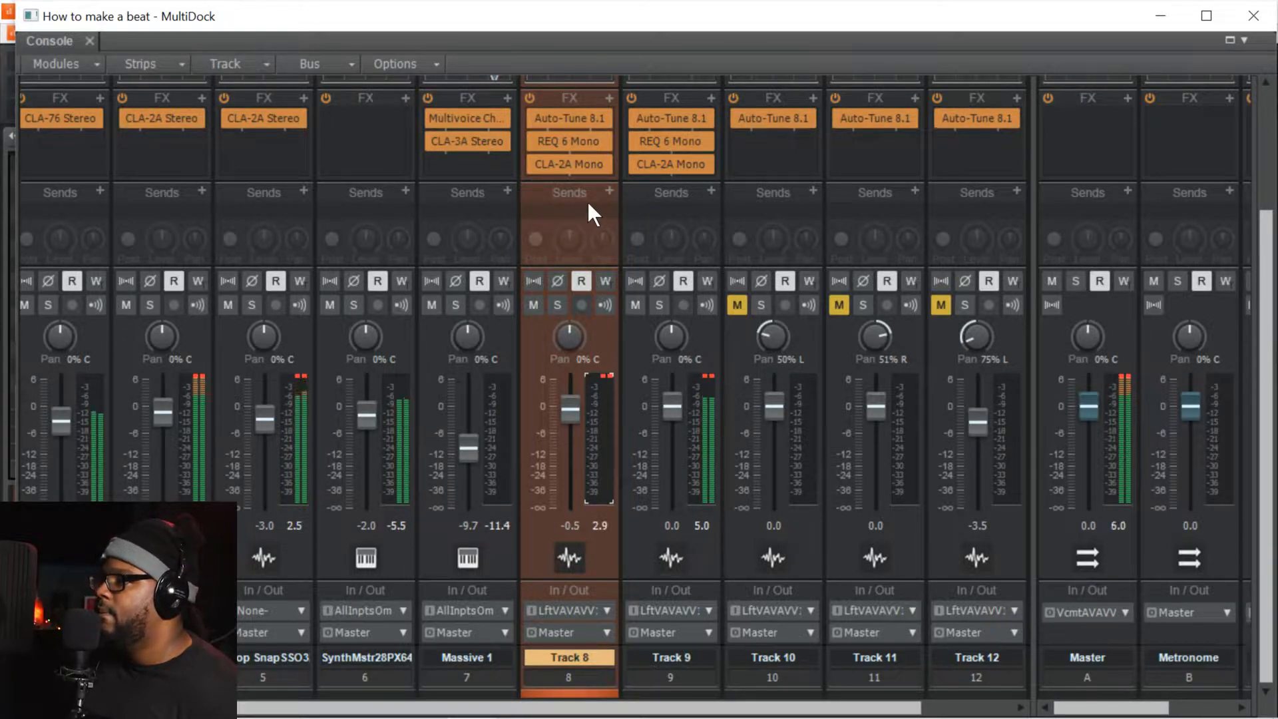
pyautogui.press('space')
# - Colour Track 9's strip orange
pyautogui.click(608, 190)
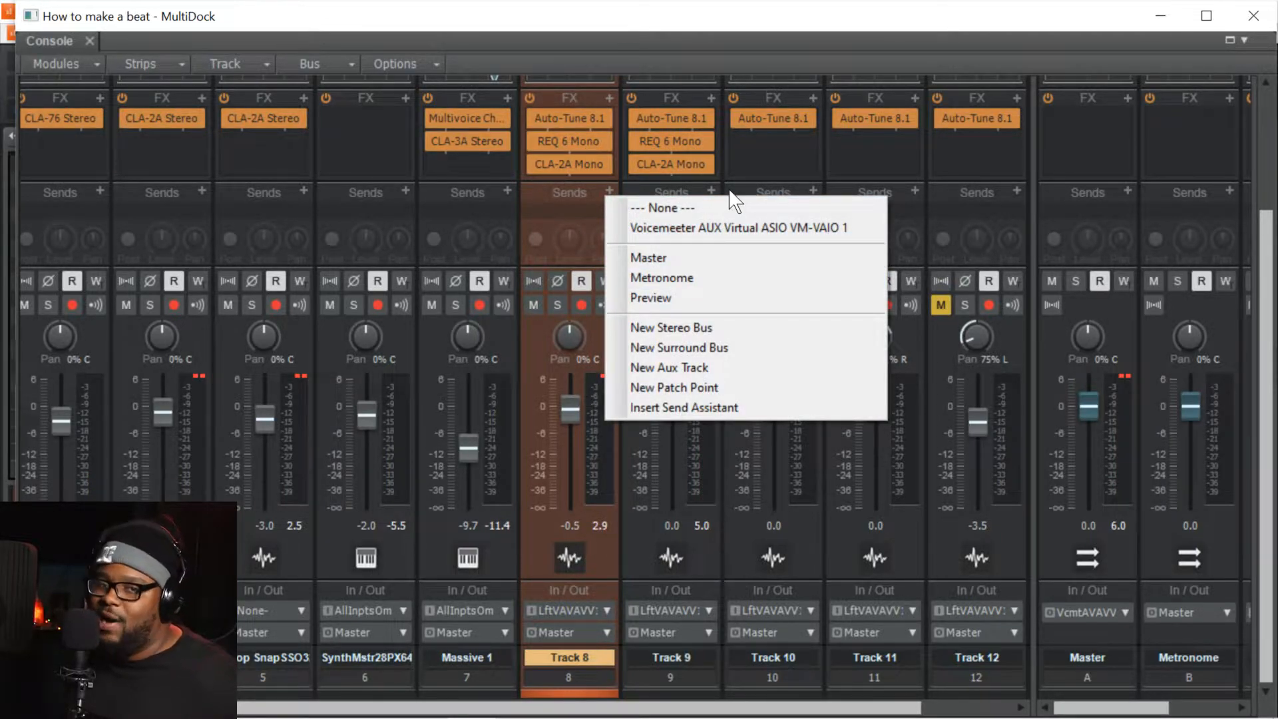
pyautogui.click(597, 54)
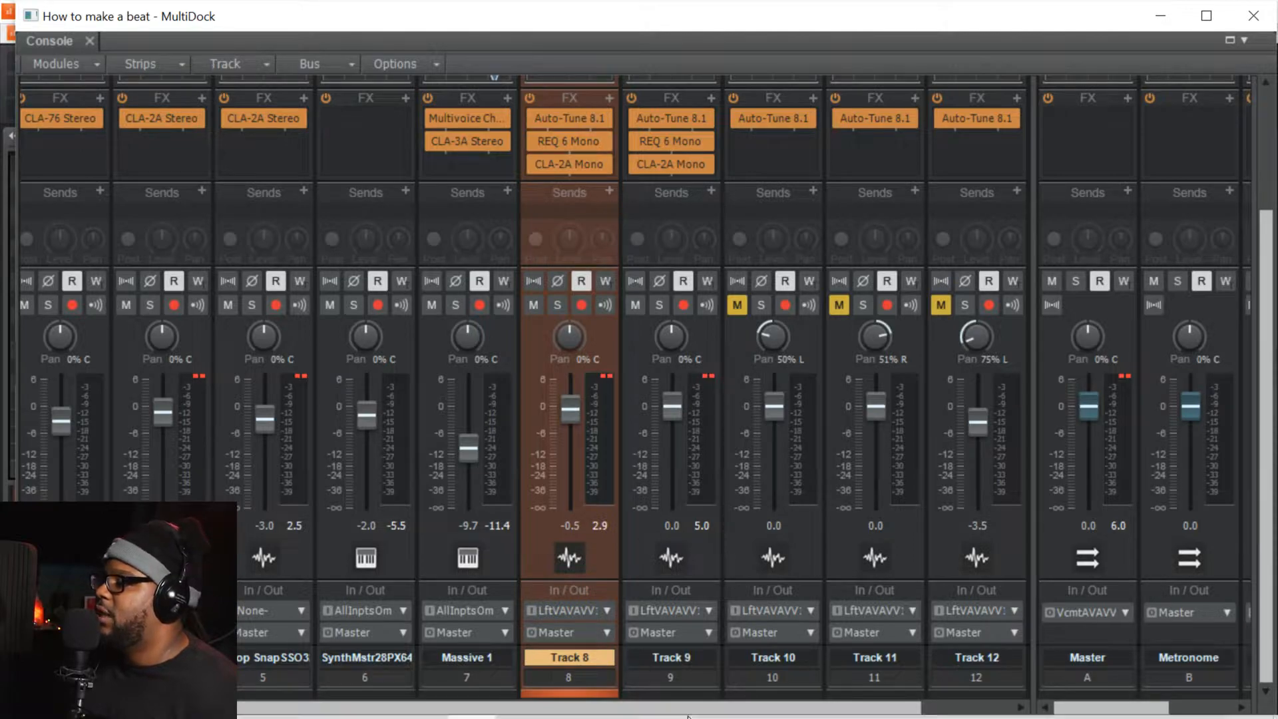
pyautogui.click(567, 552)
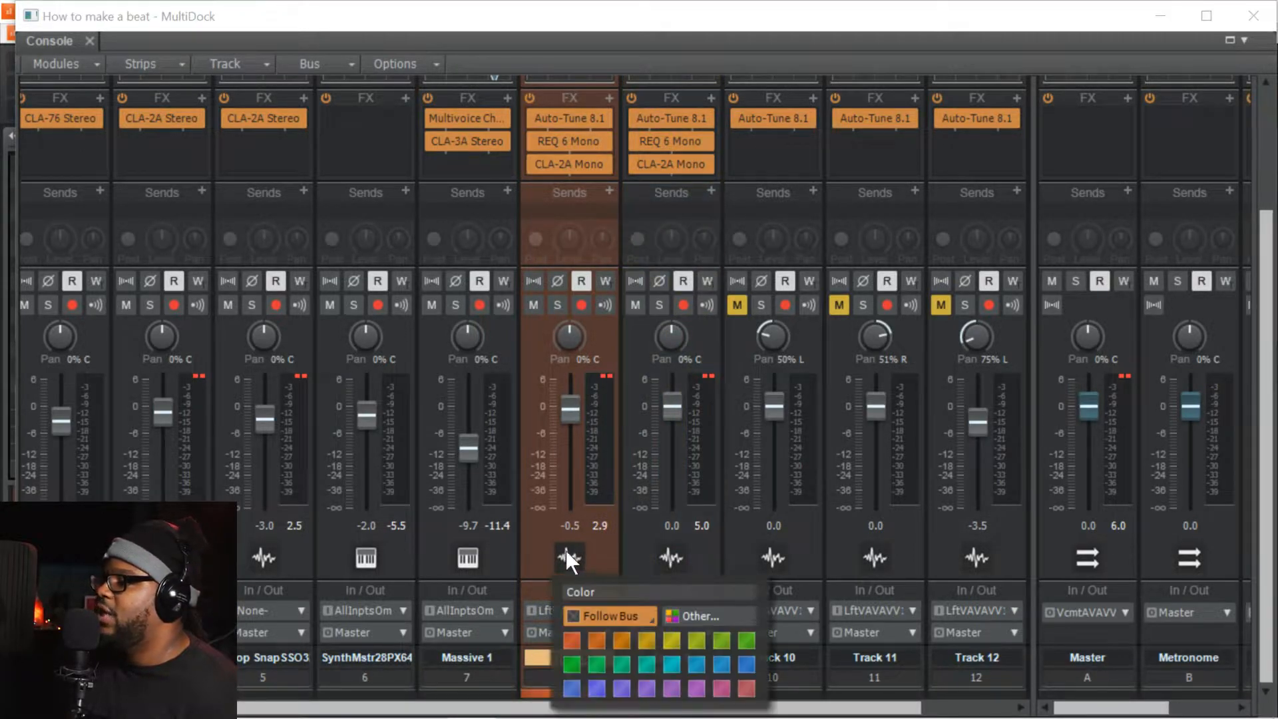
pyautogui.click(594, 637)
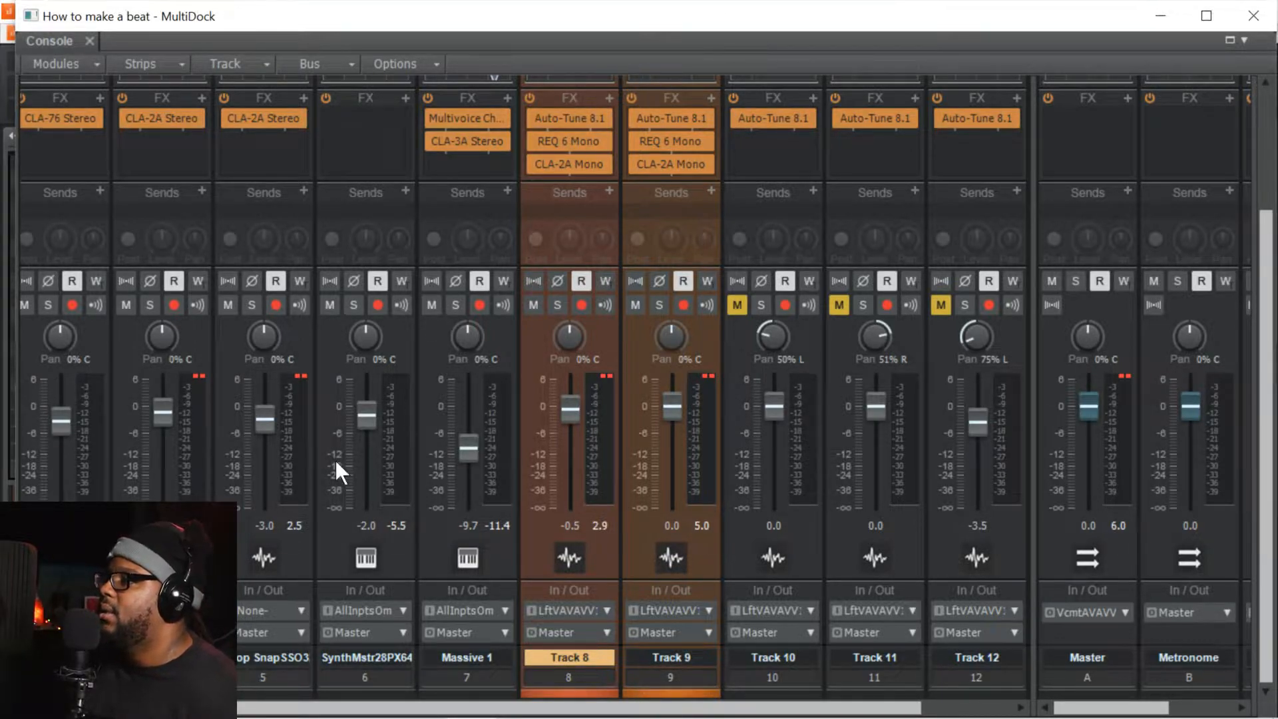
# - Add a send on Track 8 to a new aux track and rename that aux track Rev
pyautogui.click(608, 190)
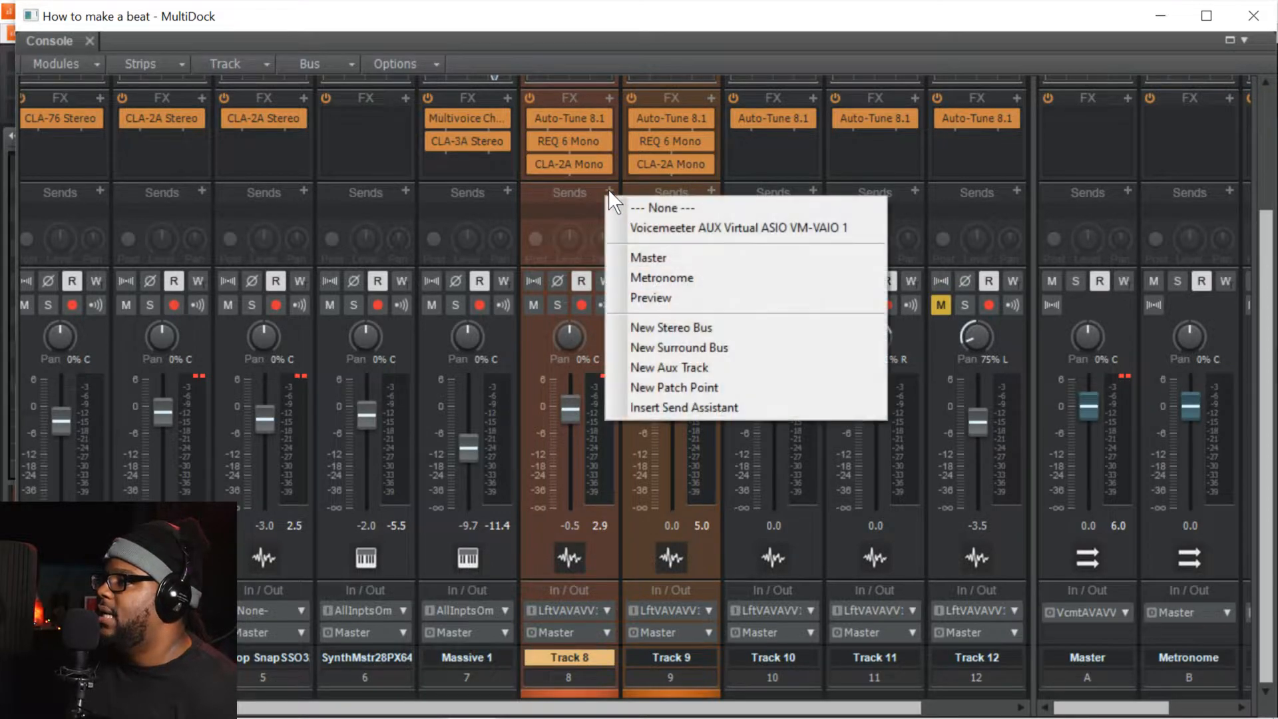
pyautogui.click(750, 367)
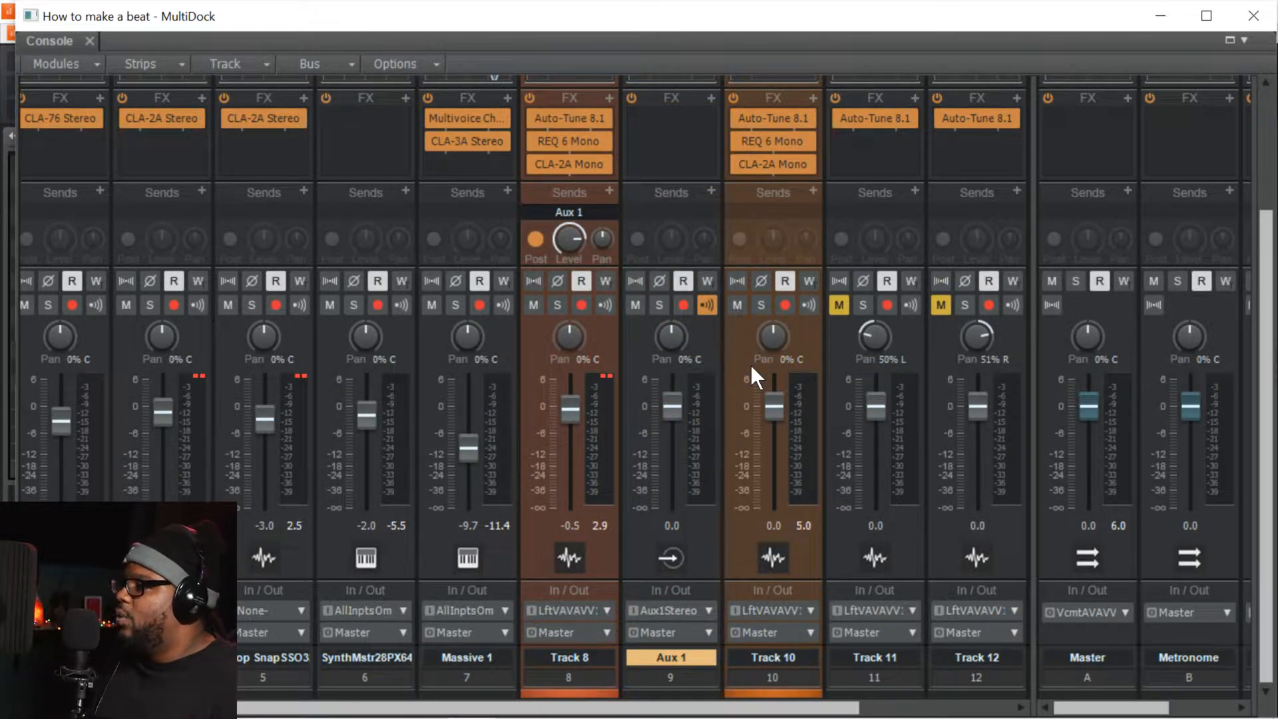
pyautogui.doubleClick(675, 655)
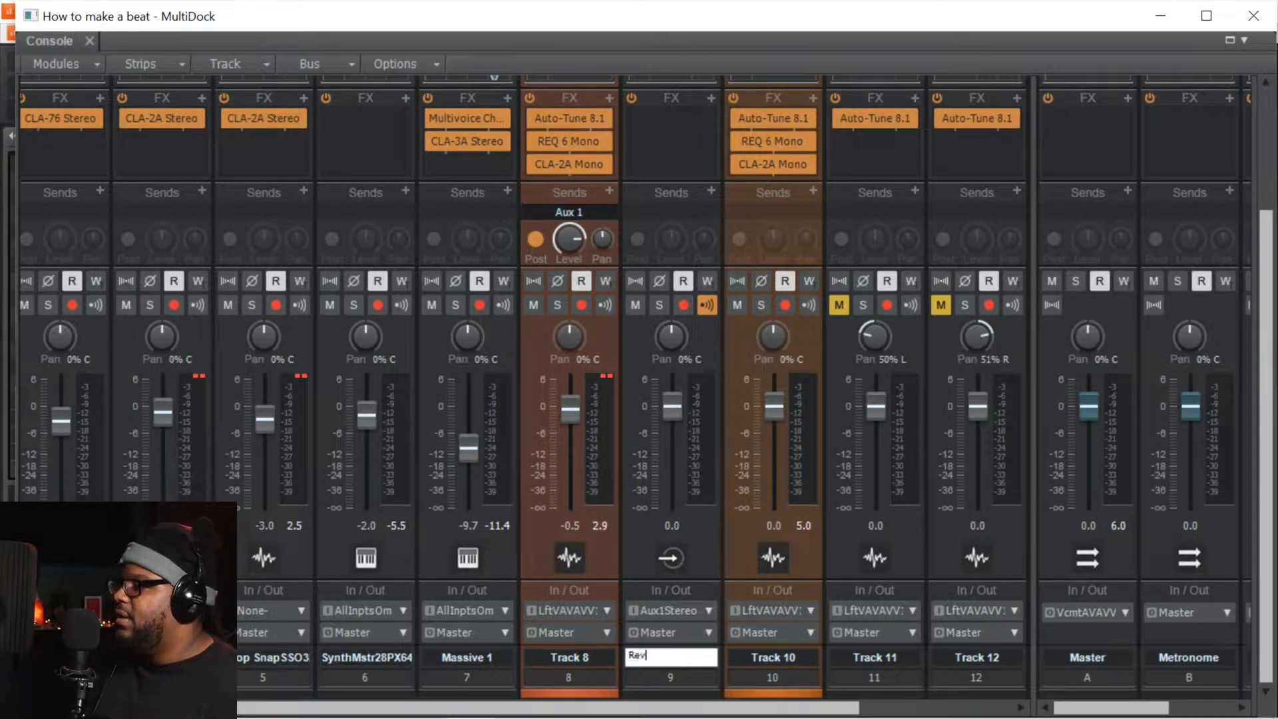
pyautogui.press('Return')
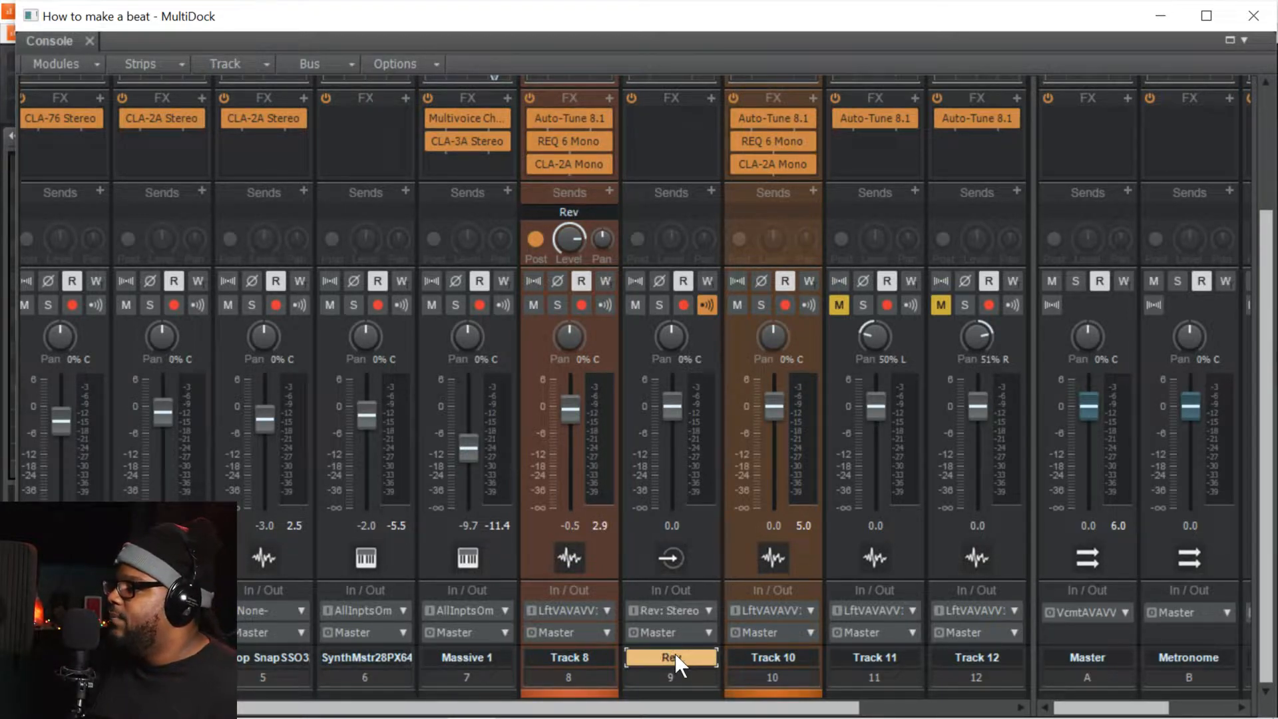
# - Colour the Rev aux track's strip purple and adjust it to a pinker shade
pyautogui.click(692, 694)
pyautogui.click(718, 686)
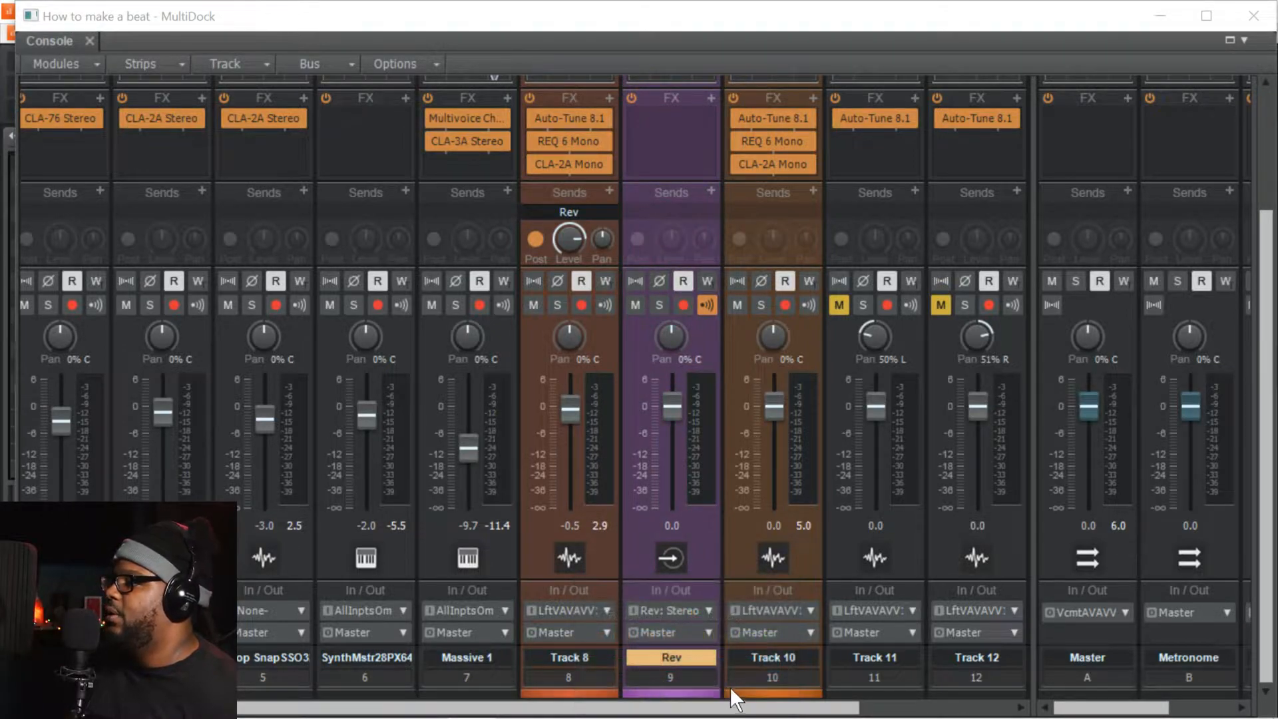
pyautogui.click(701, 696)
pyautogui.click(753, 688)
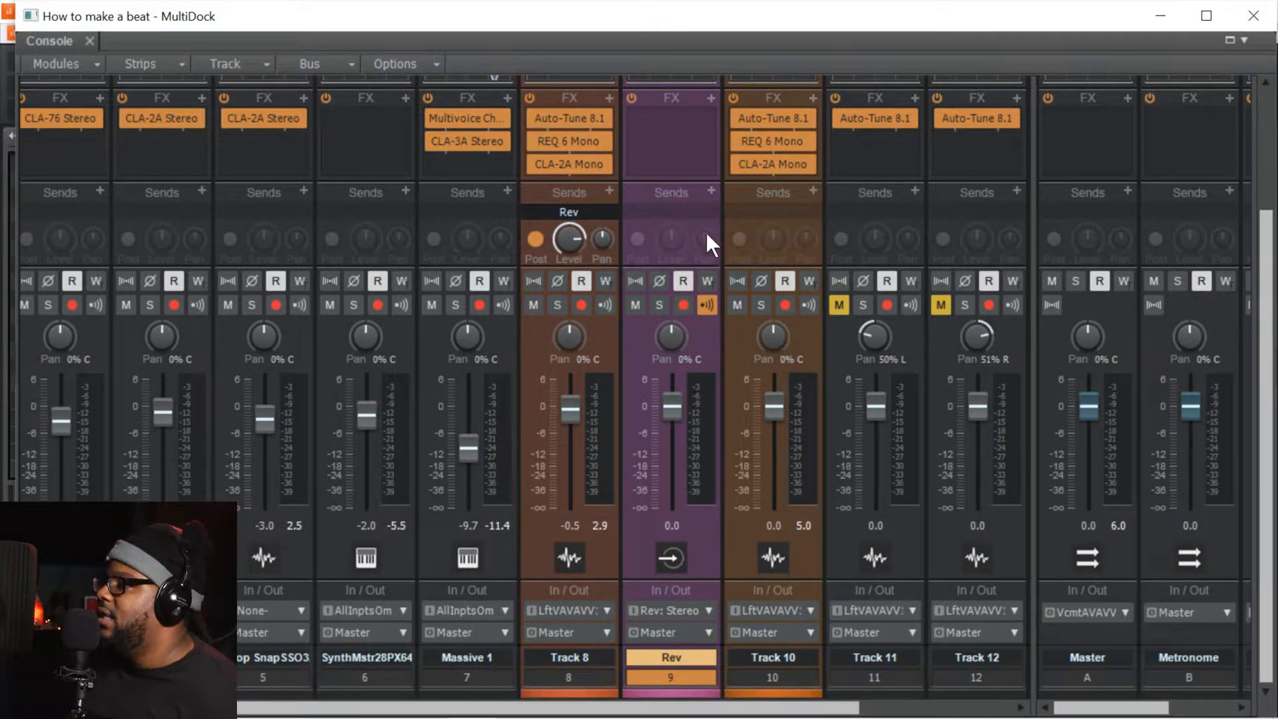
# - Insert the BREVERB 2 Cakewalk reverb on the Rev aux track and move its window clear of Track 8's send controls
pyautogui.scroll(3, 706, 230)
pyautogui.rightClick(705, 199)
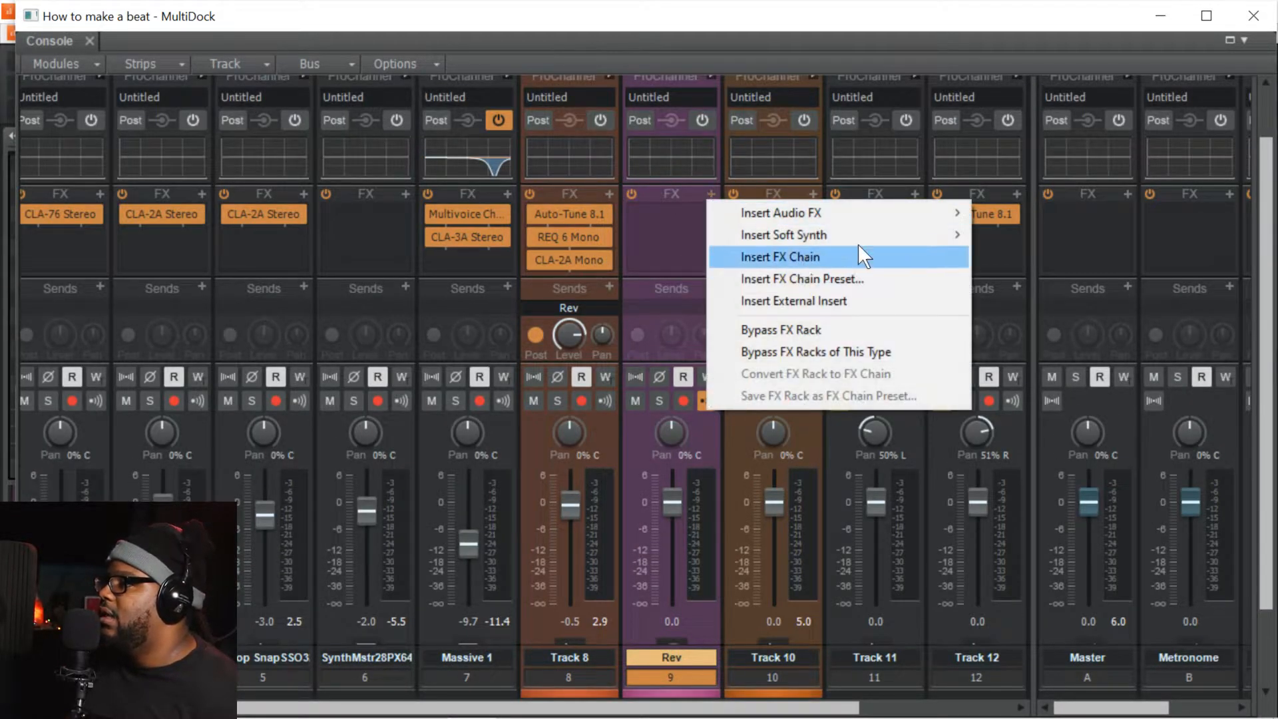
pyautogui.moveTo(890, 220)
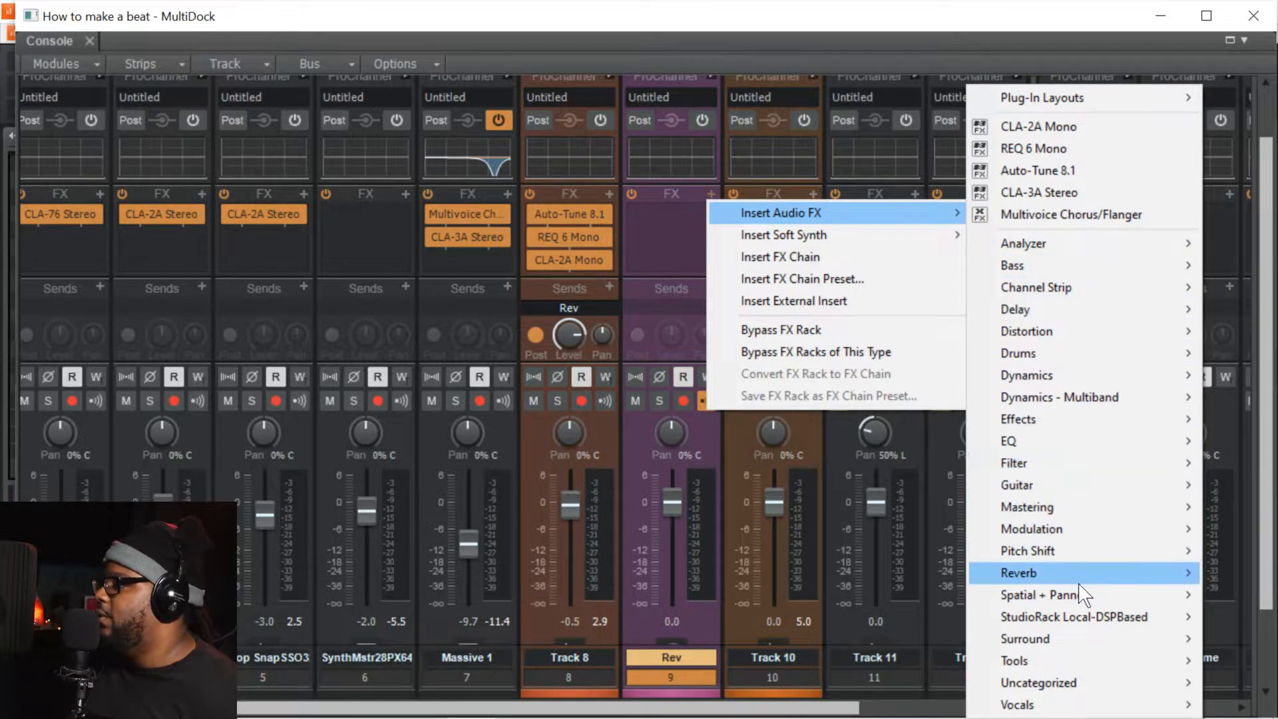
pyautogui.moveTo(1080, 583)
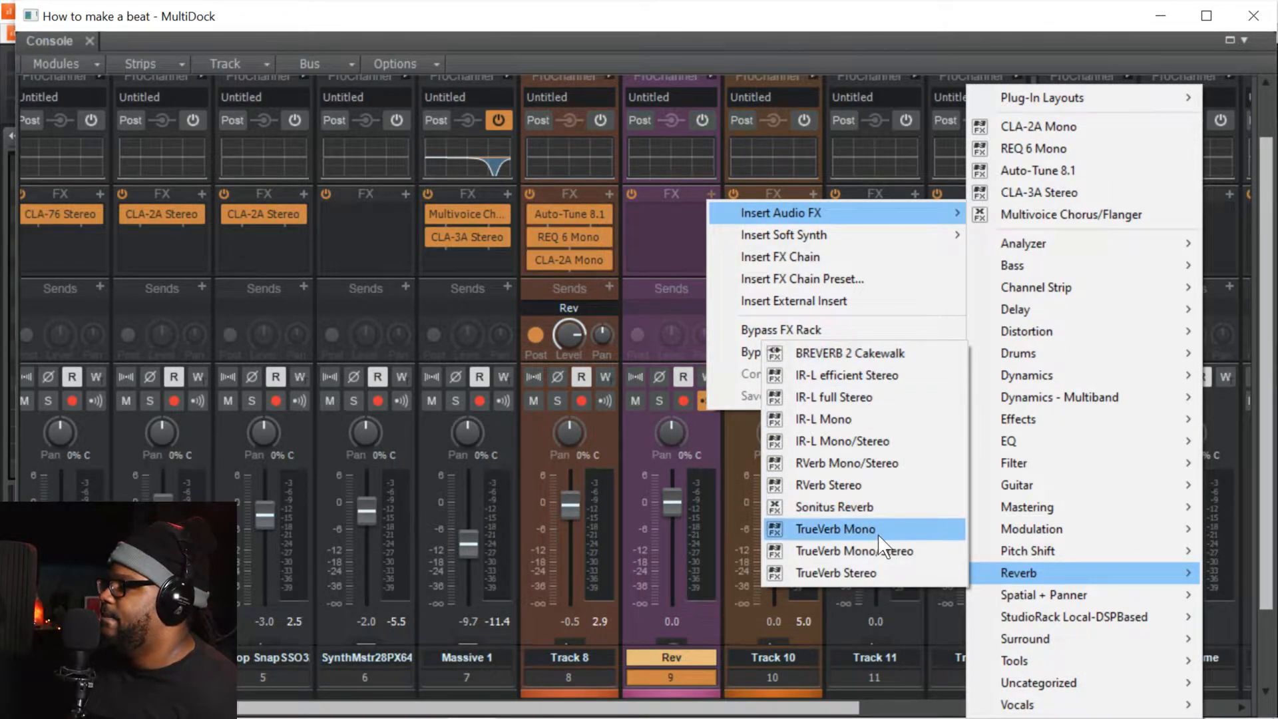
pyautogui.click(884, 352)
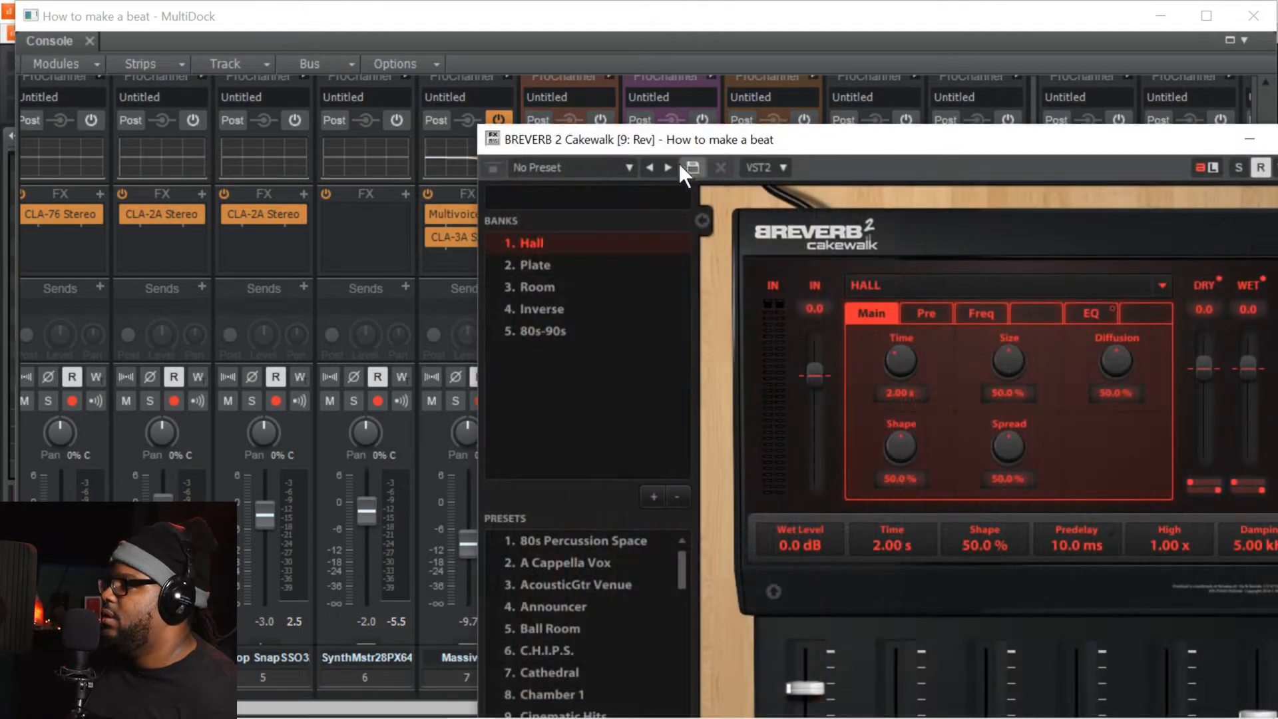
pyautogui.moveTo(685, 148); pyautogui.dragTo(1028, 110)
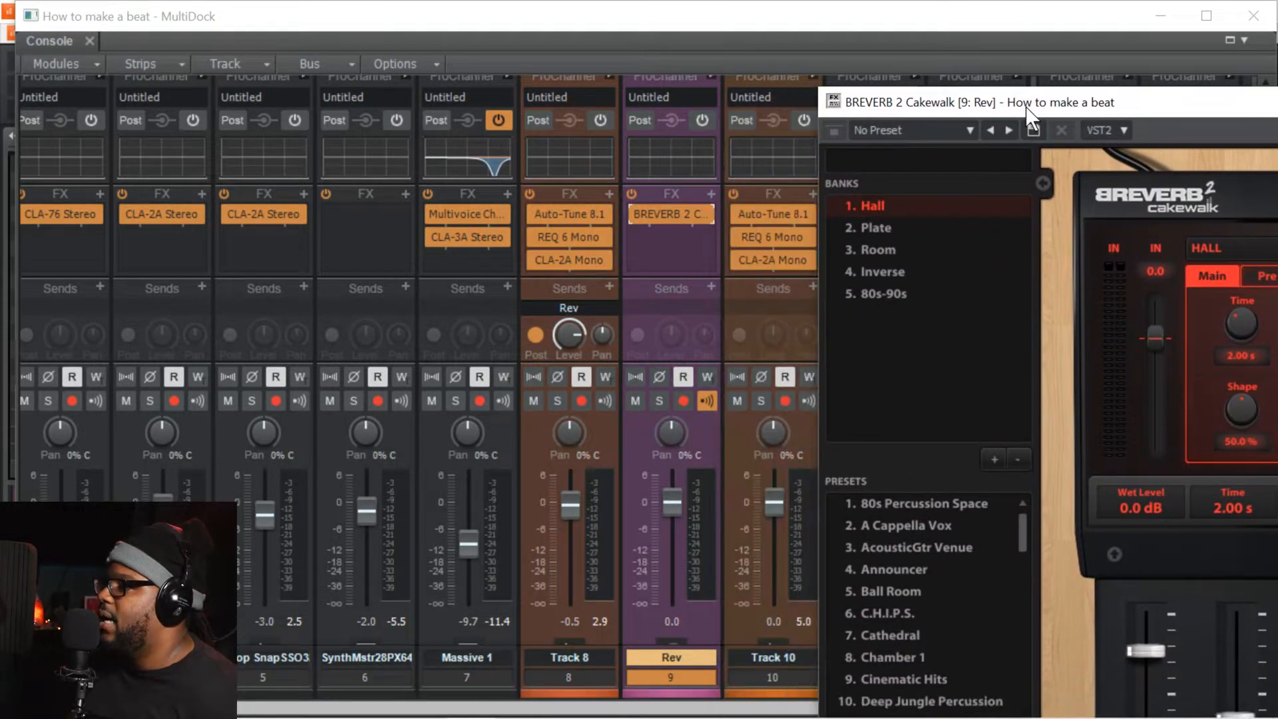
# - Lower the level of Track 8's send to Rev and move the BREVERB 2 window so its reverb controls are accessible
pyautogui.click(534, 333)
pyautogui.moveTo(569, 334); pyautogui.dragTo(569, 355)
pyautogui.moveTo(984, 109); pyautogui.dragTo(349, 24)
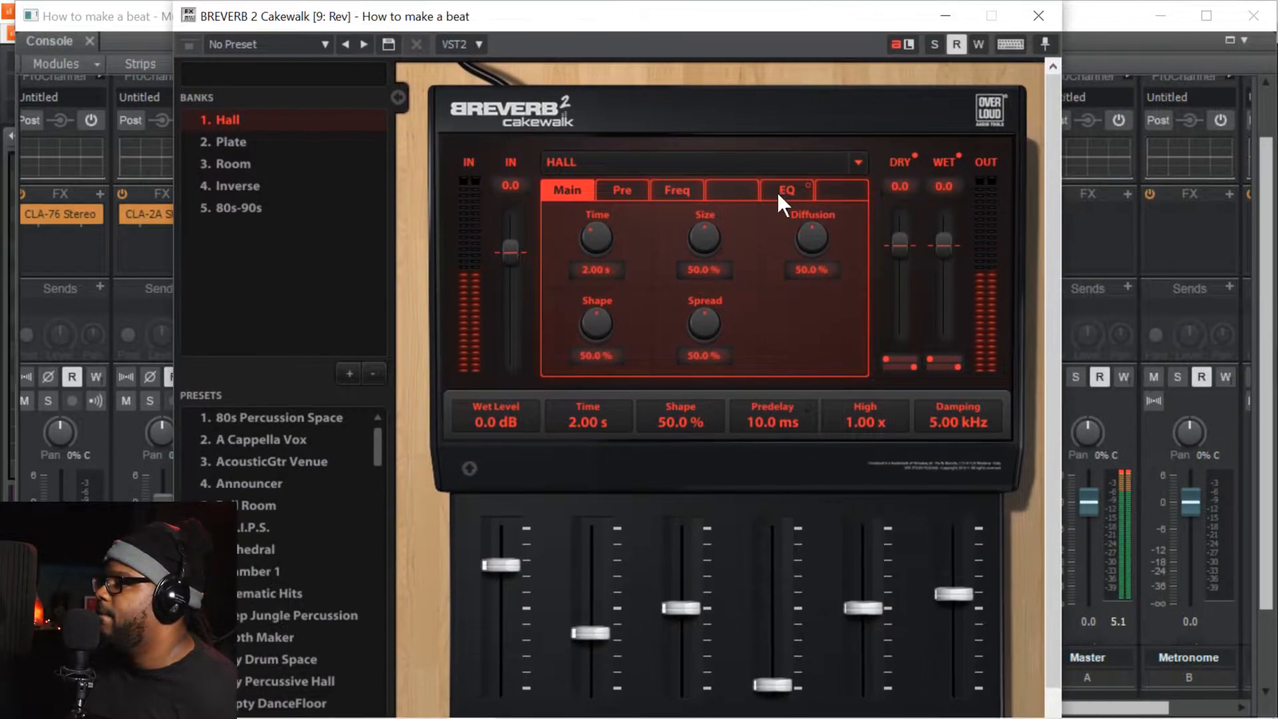
# - During playback, try BREVERB 2's Hall Size at 30.8% and set it to 80%
pyautogui.moveTo(712, 230); pyautogui.dragTo(711, 232)
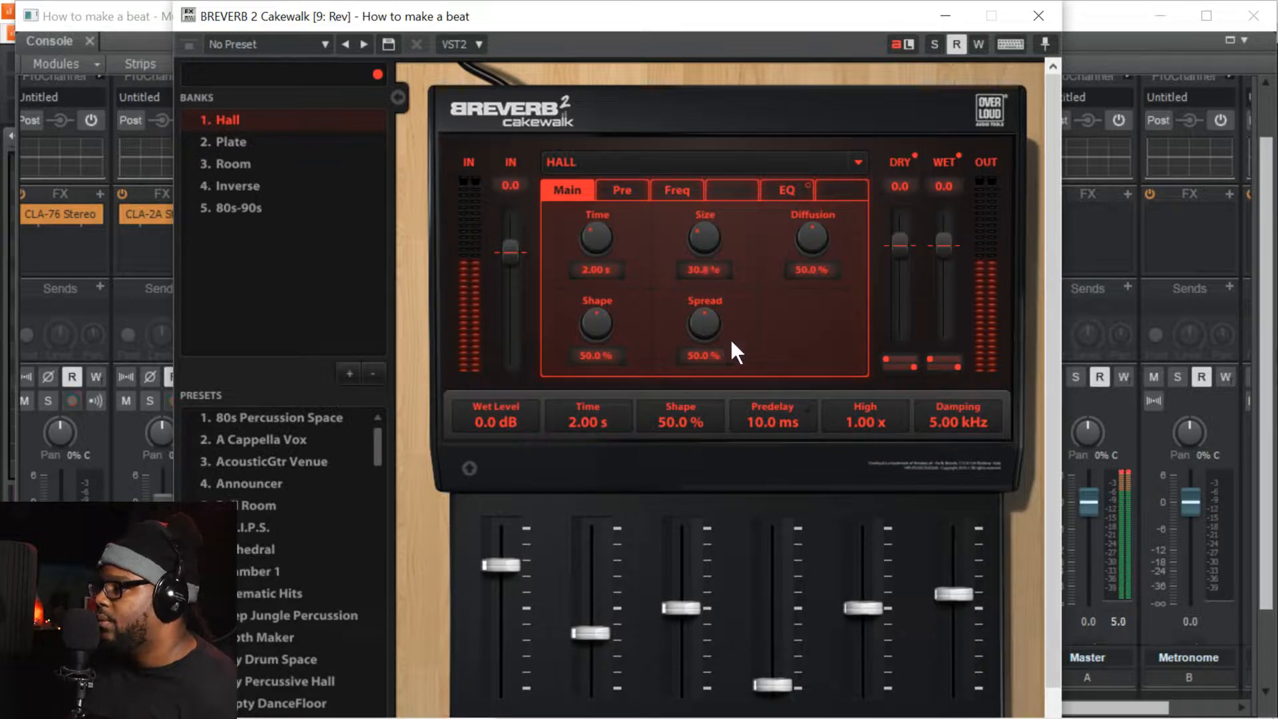
pyautogui.moveTo(707, 241)
pyautogui.mouseDown()
pyautogui.moveTo(707, 255)
pyautogui.moveTo(704, 226)
pyautogui.mouseUp()
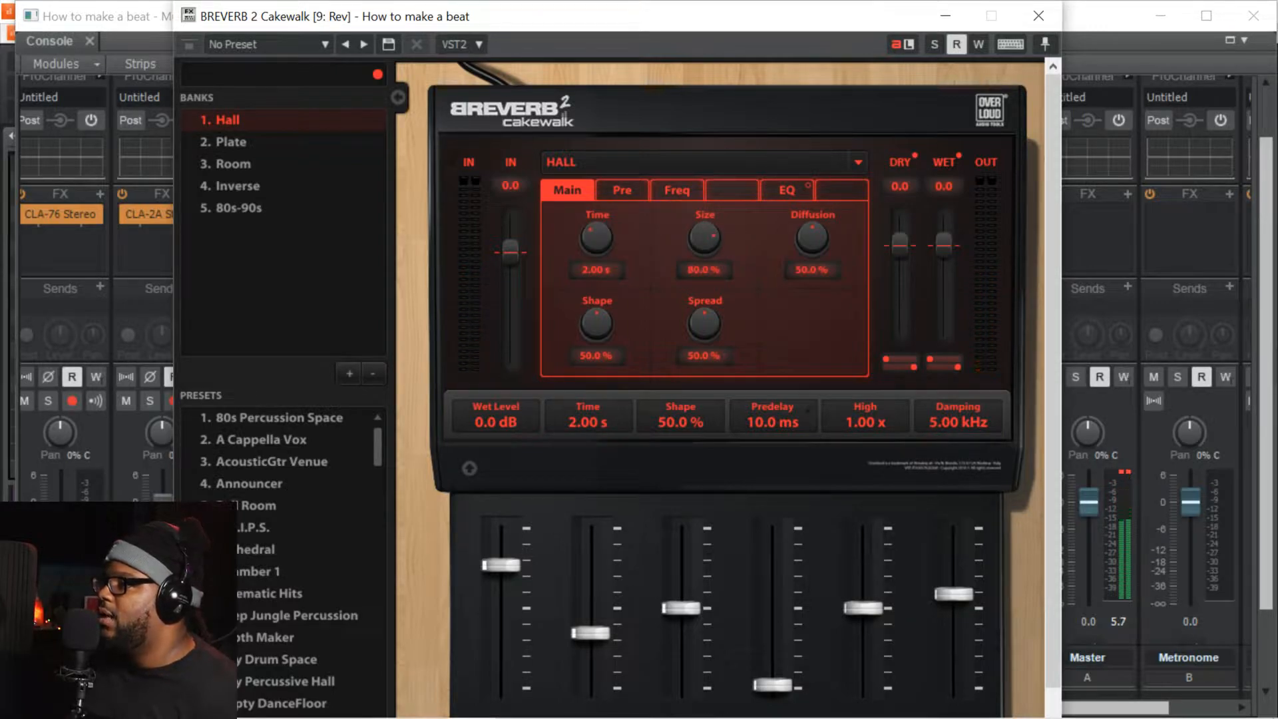
# - Lower BREVERB 2's wet level to -3.0 dB, try Spread at 34.8% and set it to 76.4%, and close the plug-in window
pyautogui.moveTo(948, 260); pyautogui.dragTo(949, 249)
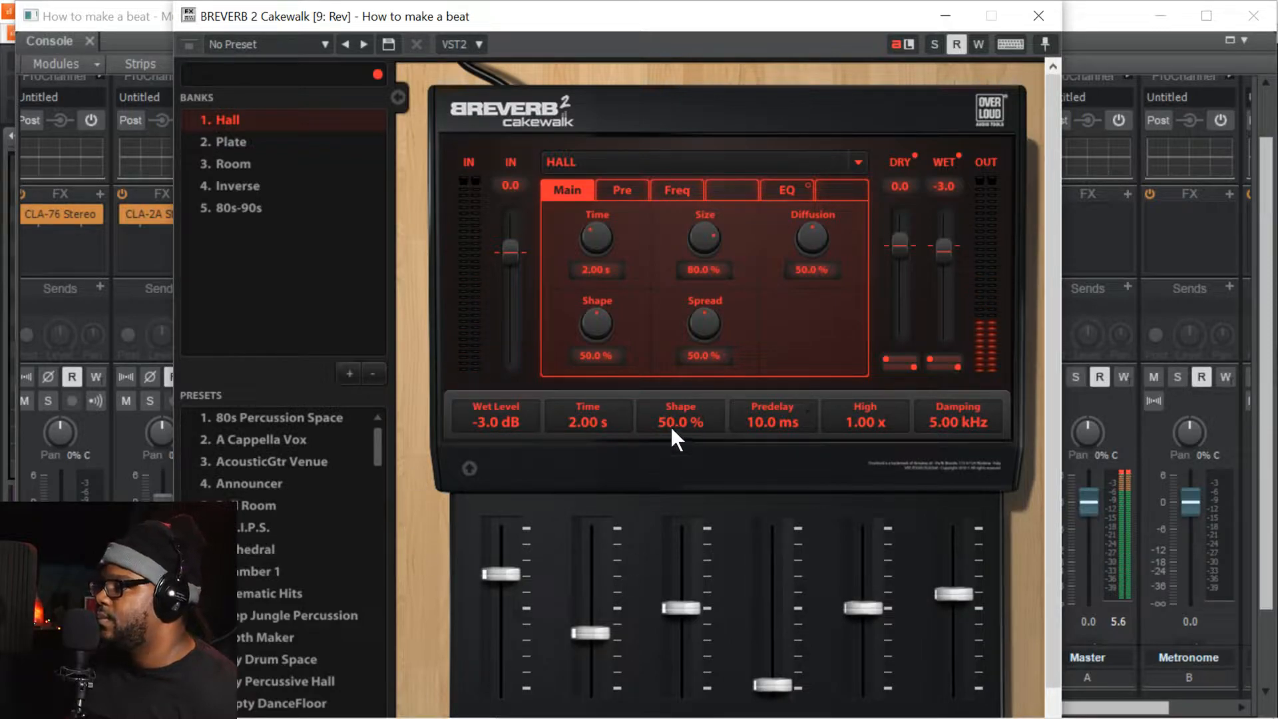
pyautogui.moveTo(688, 330); pyautogui.dragTo(703, 320)
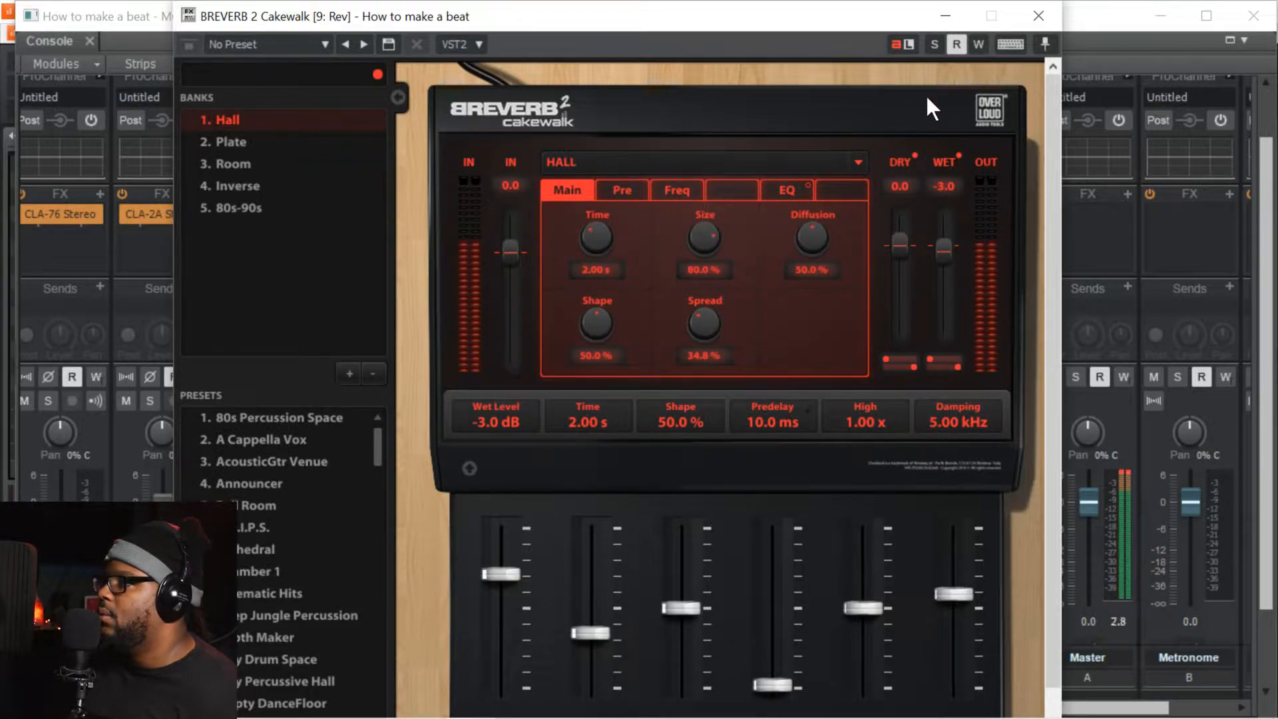
pyautogui.moveTo(700, 325); pyautogui.dragTo(700, 319)
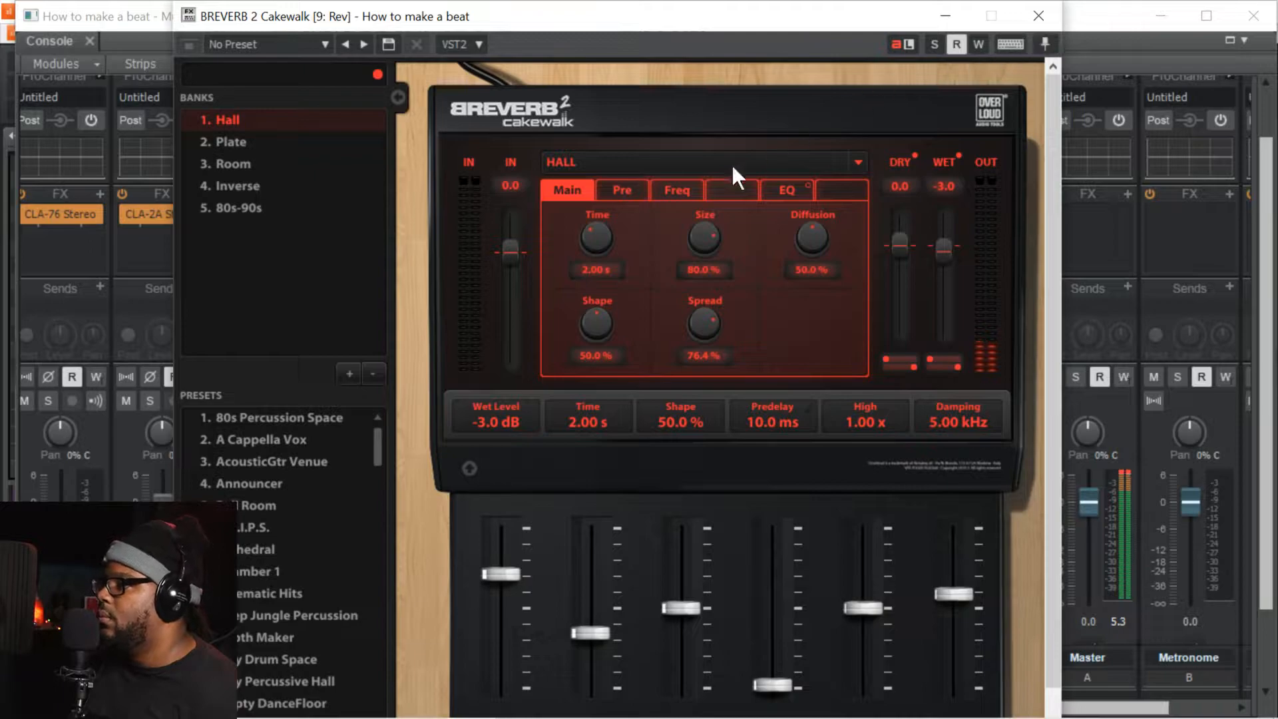
pyautogui.click(1040, 22)
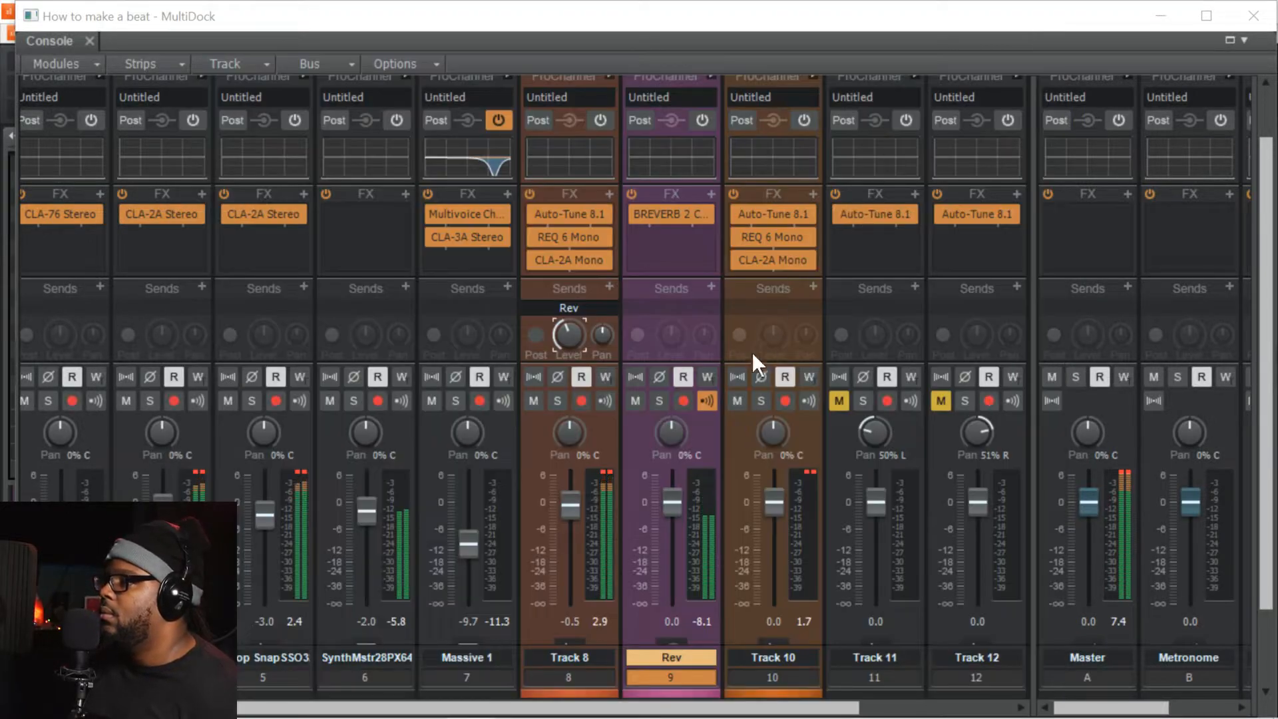
# - Add a send from the Rev strip to a new aux track
pyautogui.click(568, 341)
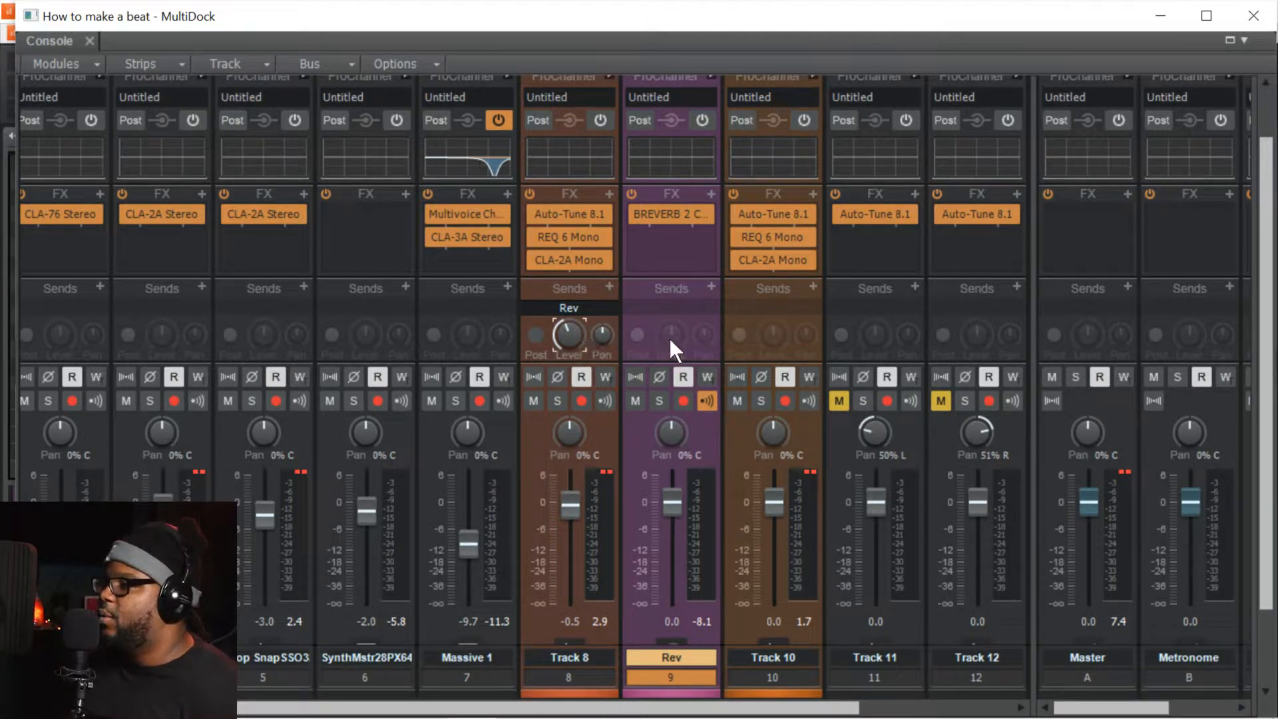
pyautogui.click(711, 287)
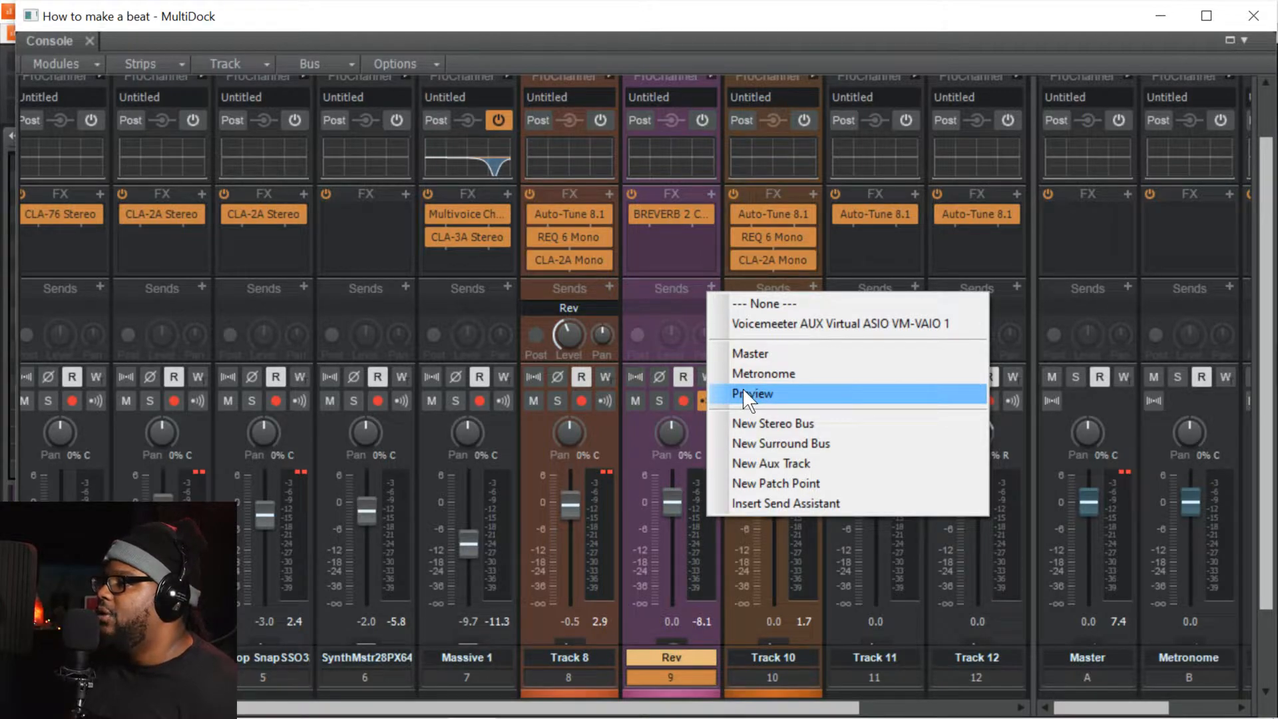
pyautogui.click(660, 253)
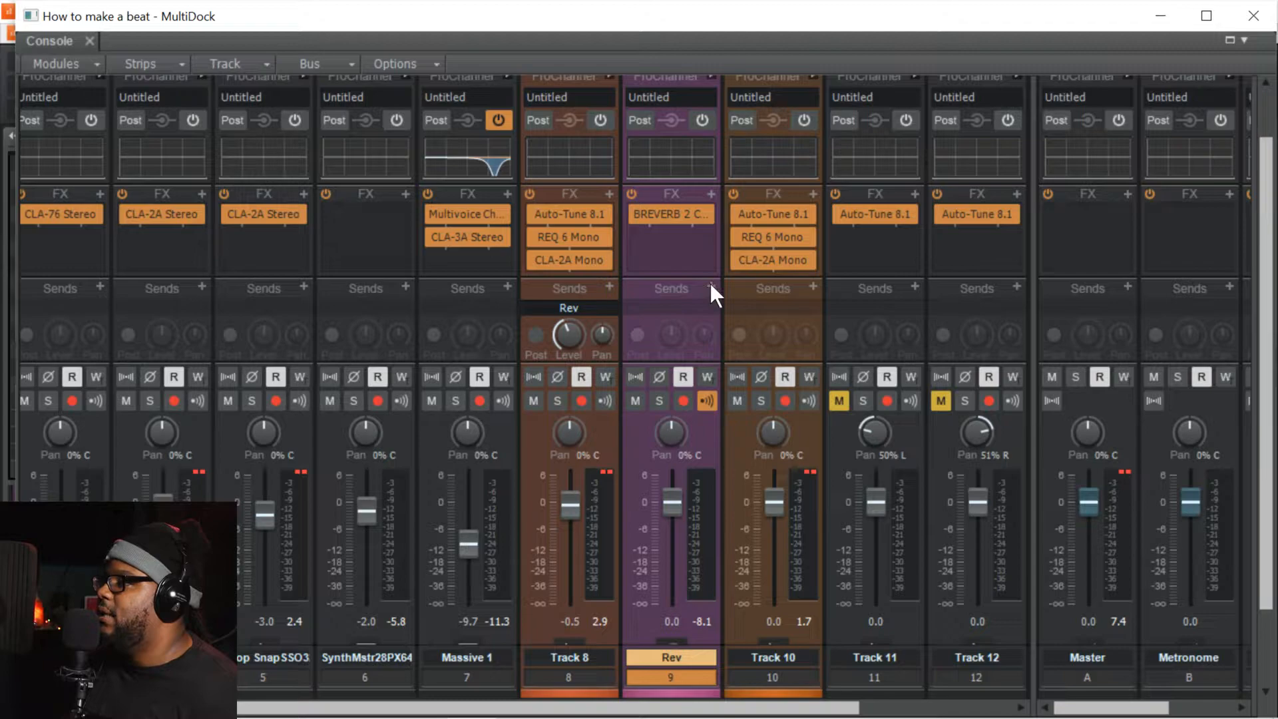
pyautogui.click(709, 285)
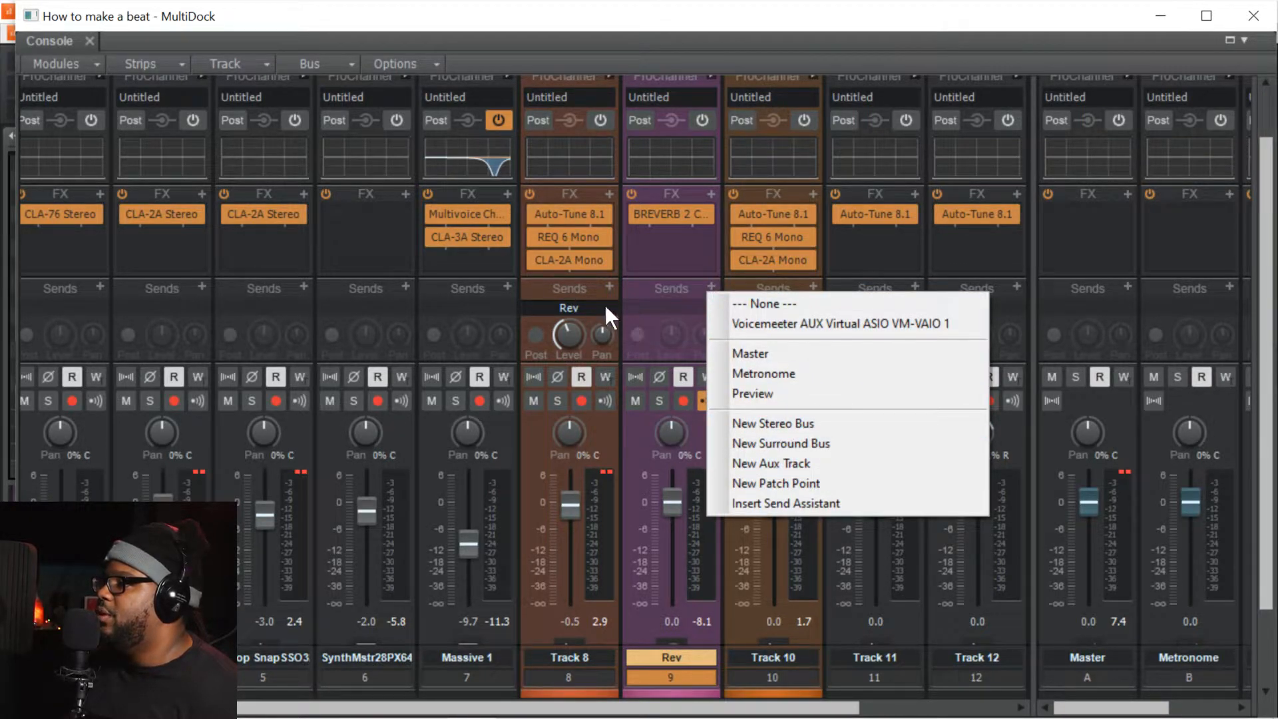
pyautogui.click(793, 464)
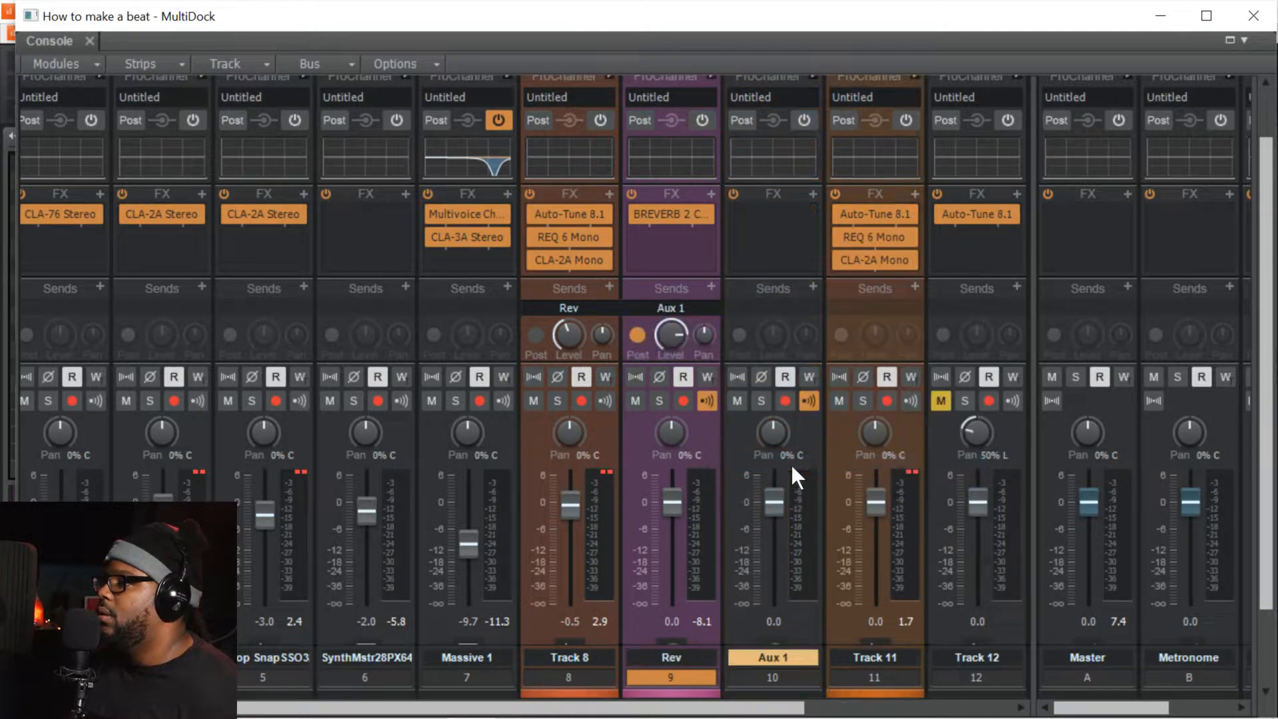
# - Rename the new aux track DEL and colour its strip green
pyautogui.doubleClick(767, 653)
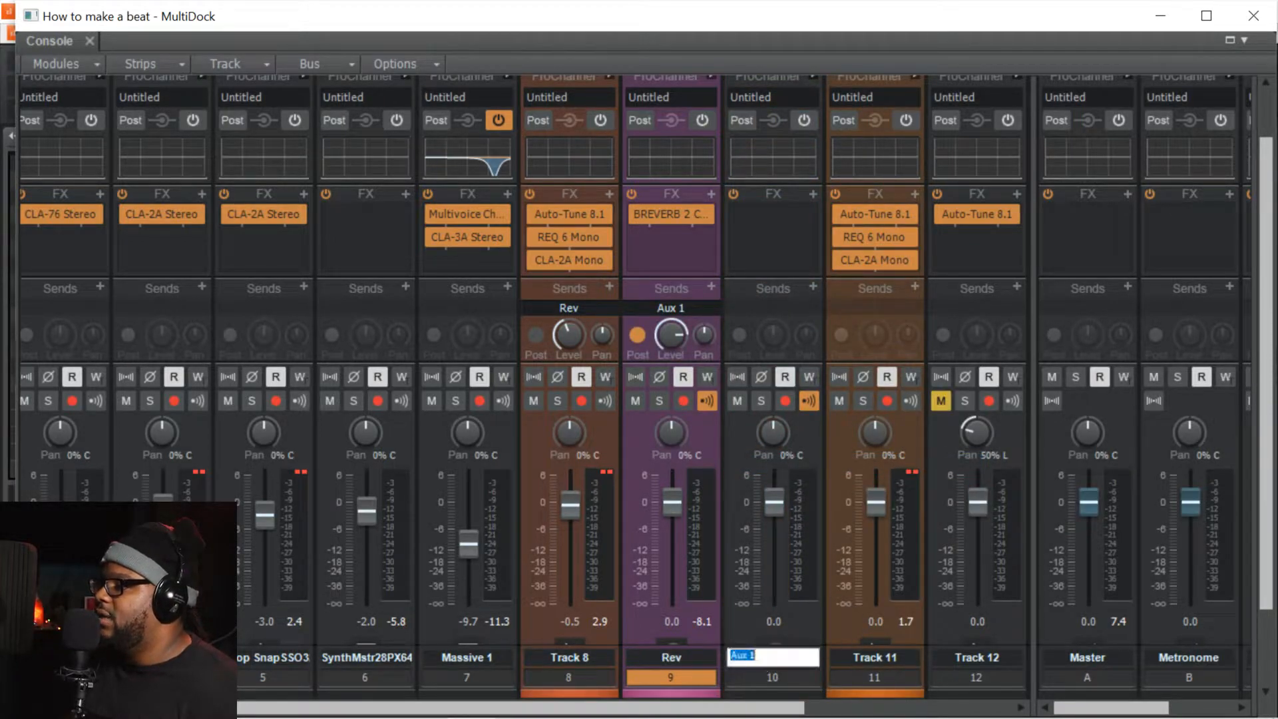
pyautogui.write('d')
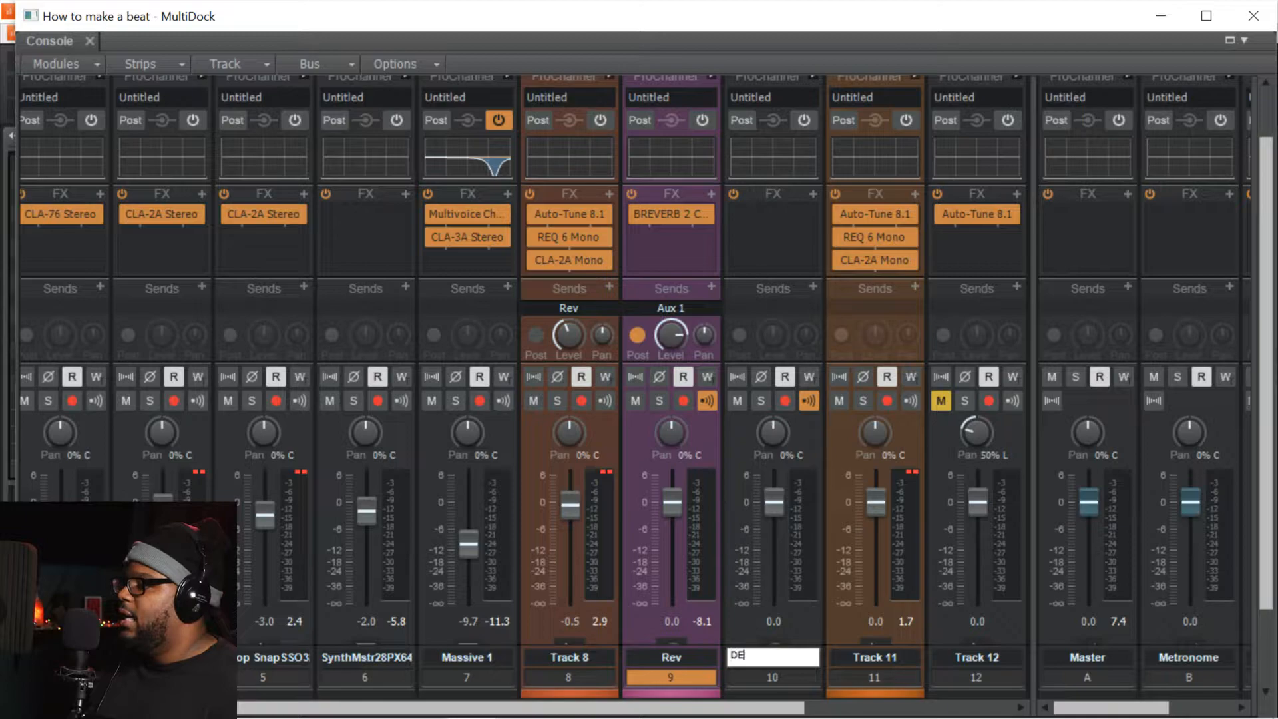
pyautogui.write('DEL')
pyautogui.press('Return')
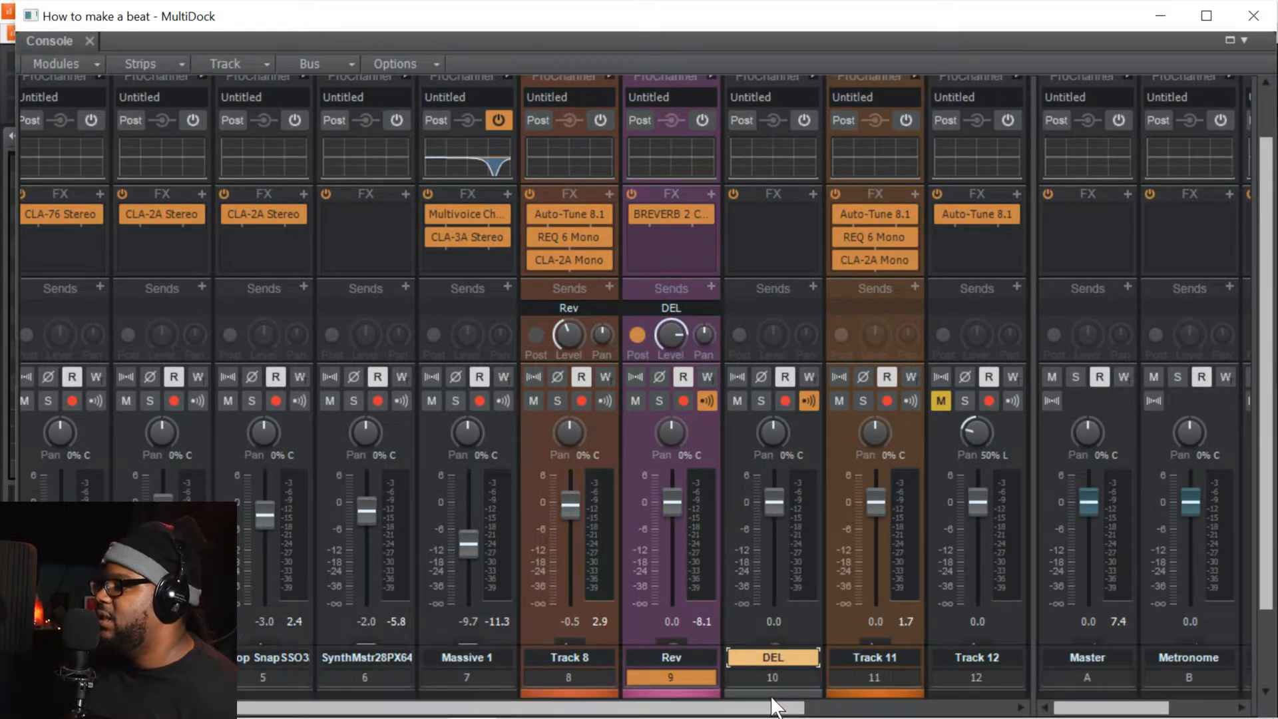
pyautogui.click(774, 695)
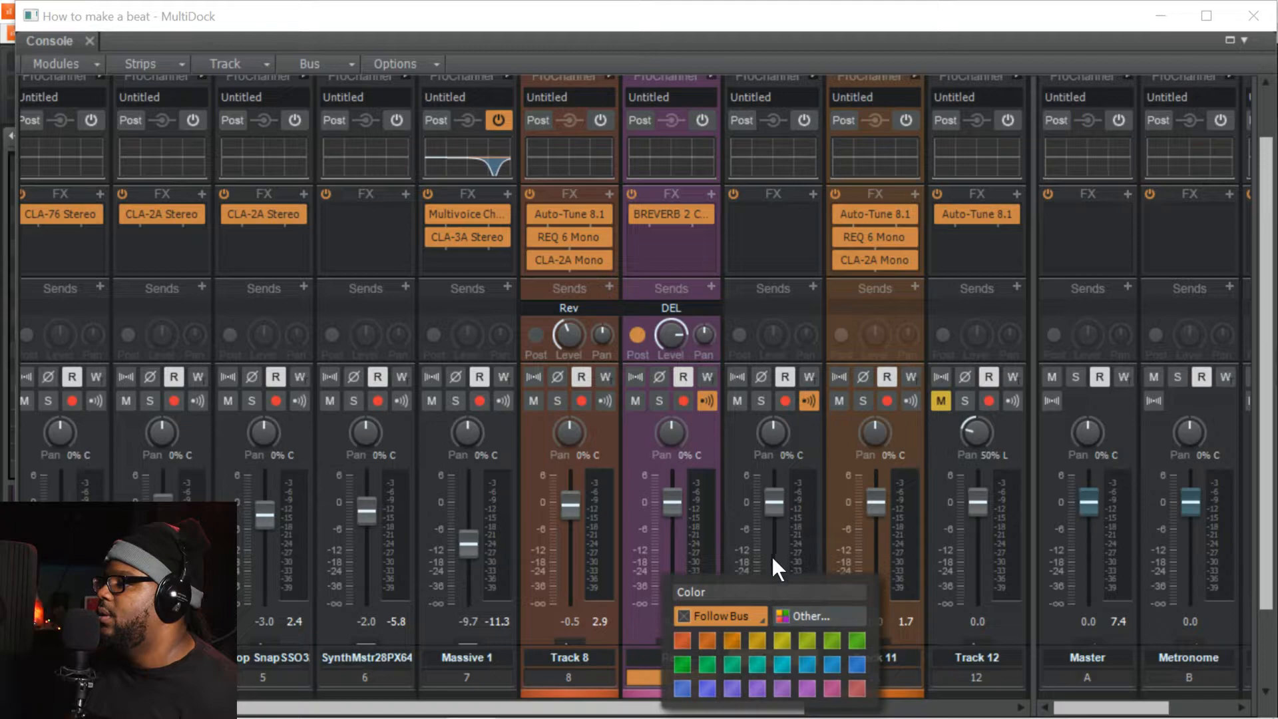
pyautogui.click(705, 663)
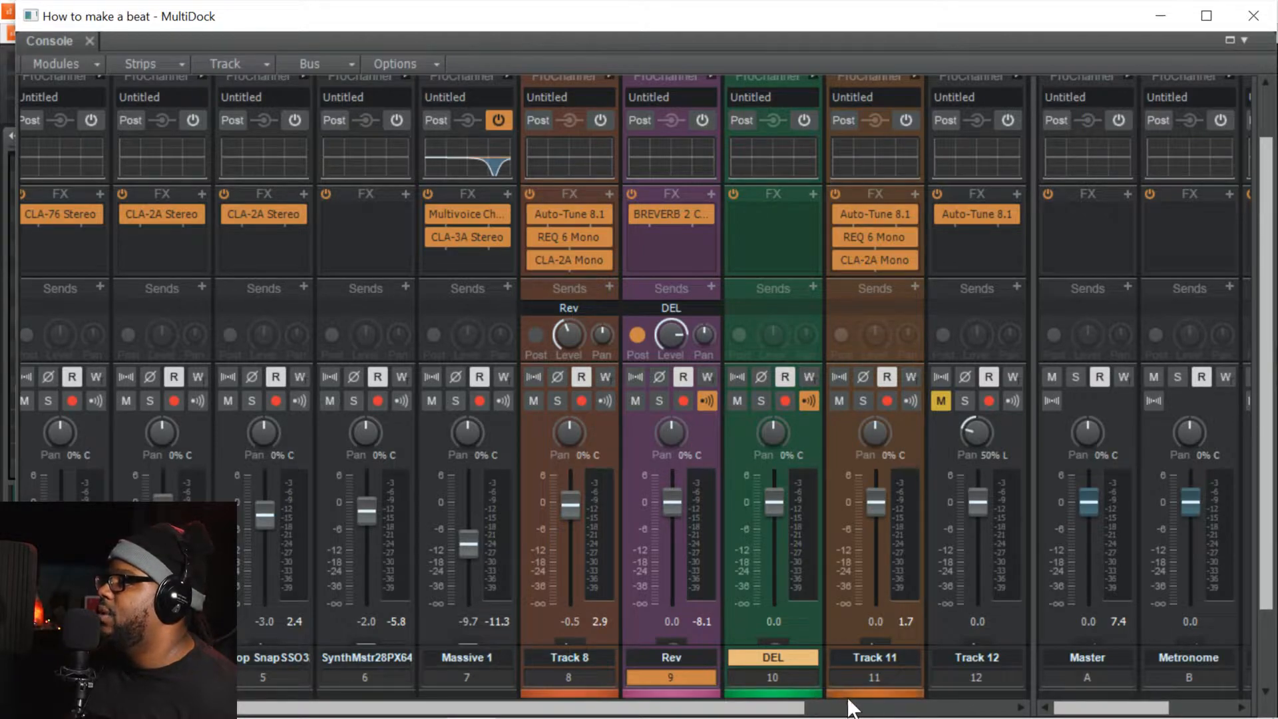
# - Add a send from Track 11 to Rev, turn off its Post setting, and lower the send level to -11.5
pyautogui.click(914, 286)
pyautogui.click(913, 301)
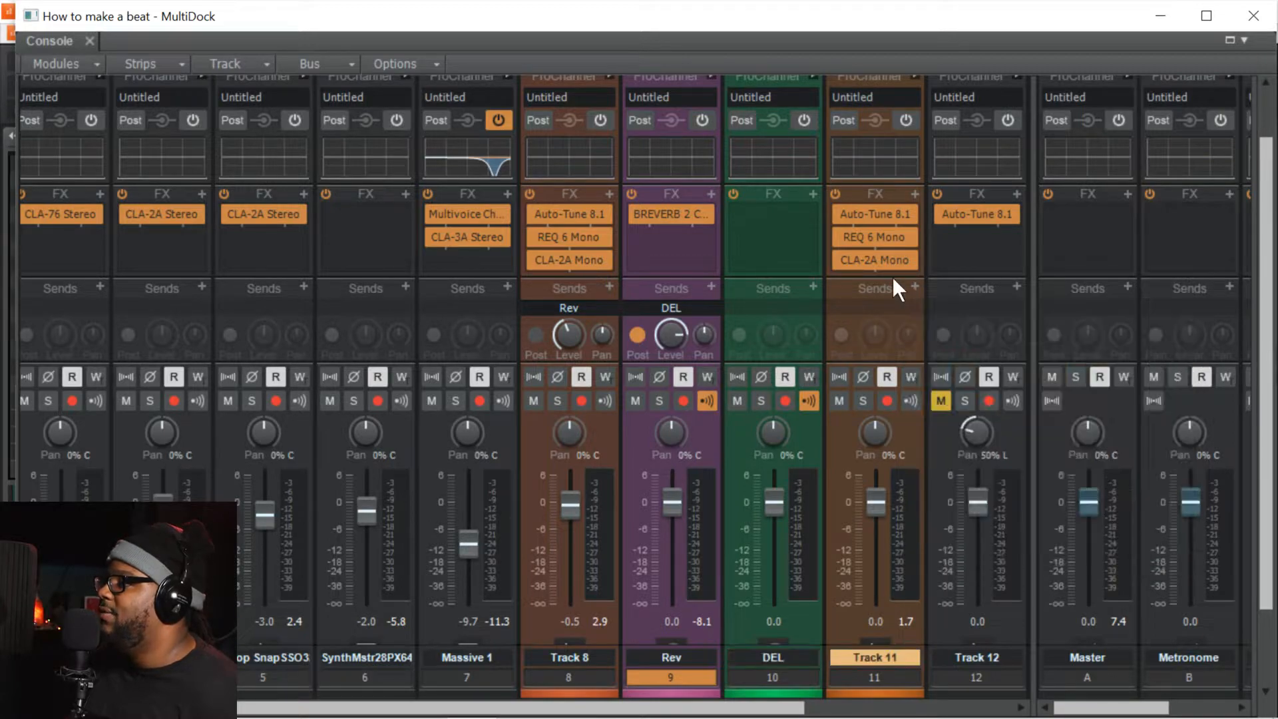
pyautogui.click(913, 287)
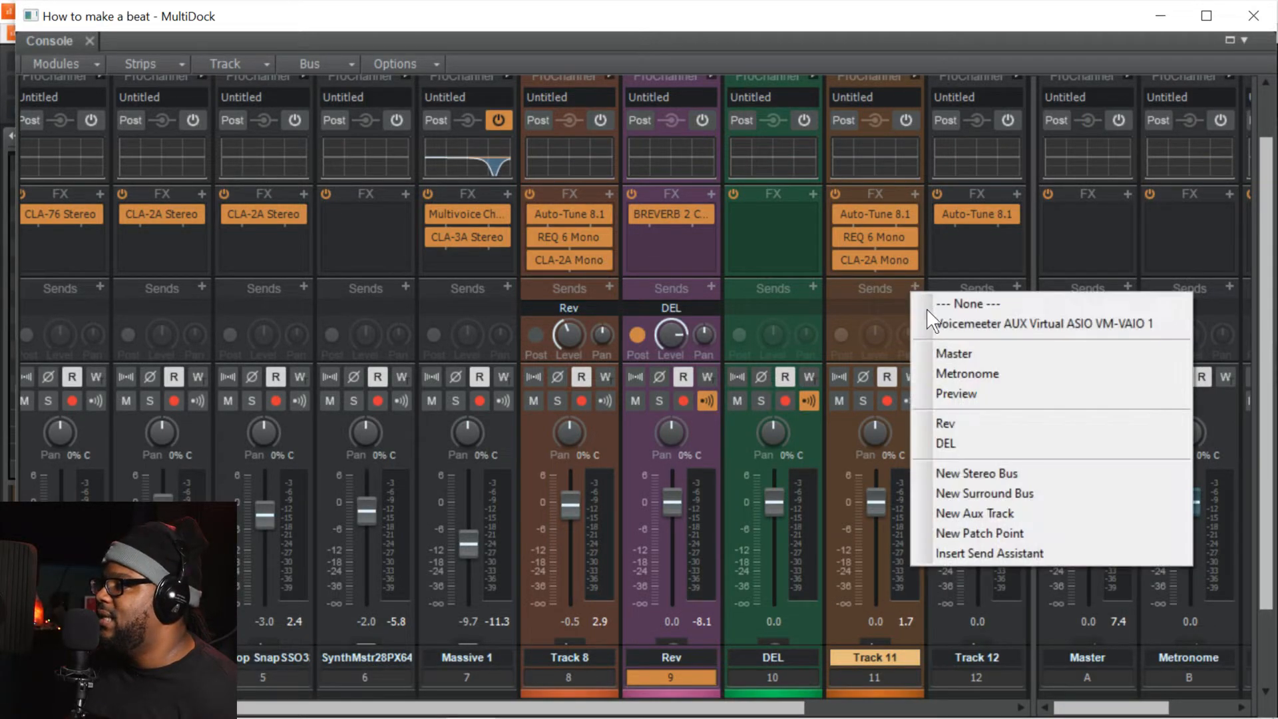
pyautogui.click(972, 421)
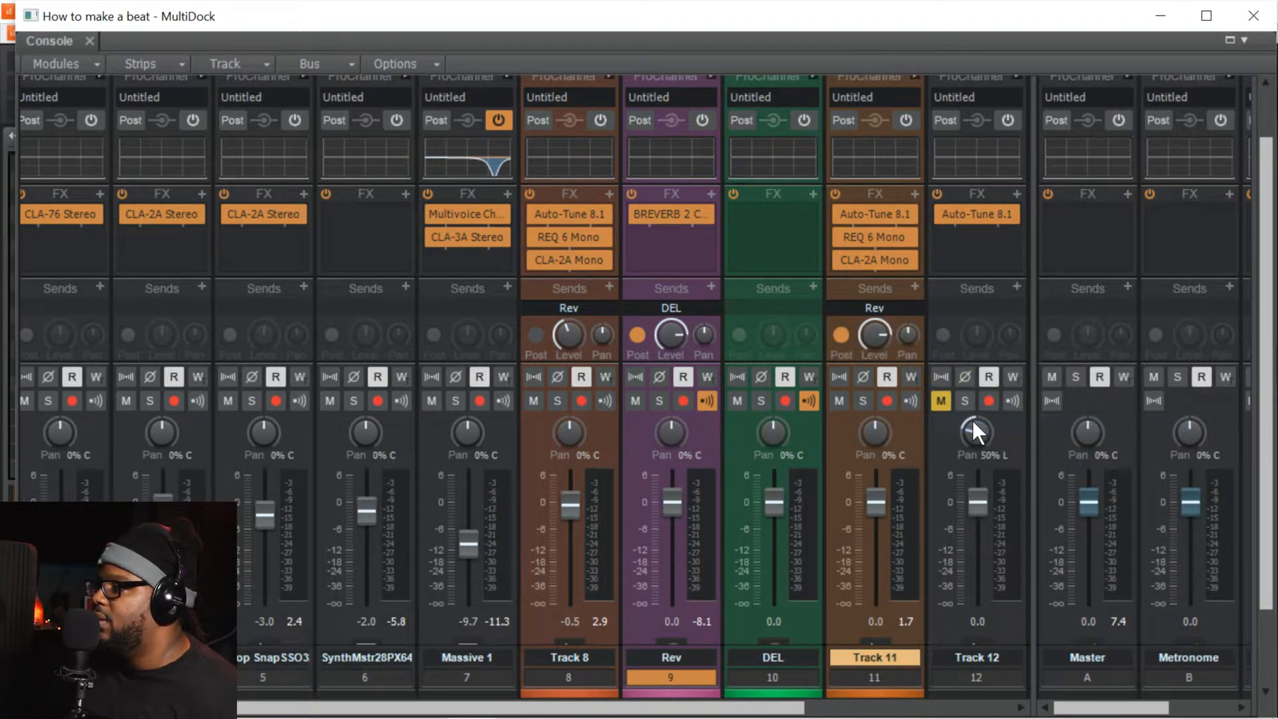
pyautogui.click(840, 336)
pyautogui.moveTo(876, 327); pyautogui.dragTo(876, 343)
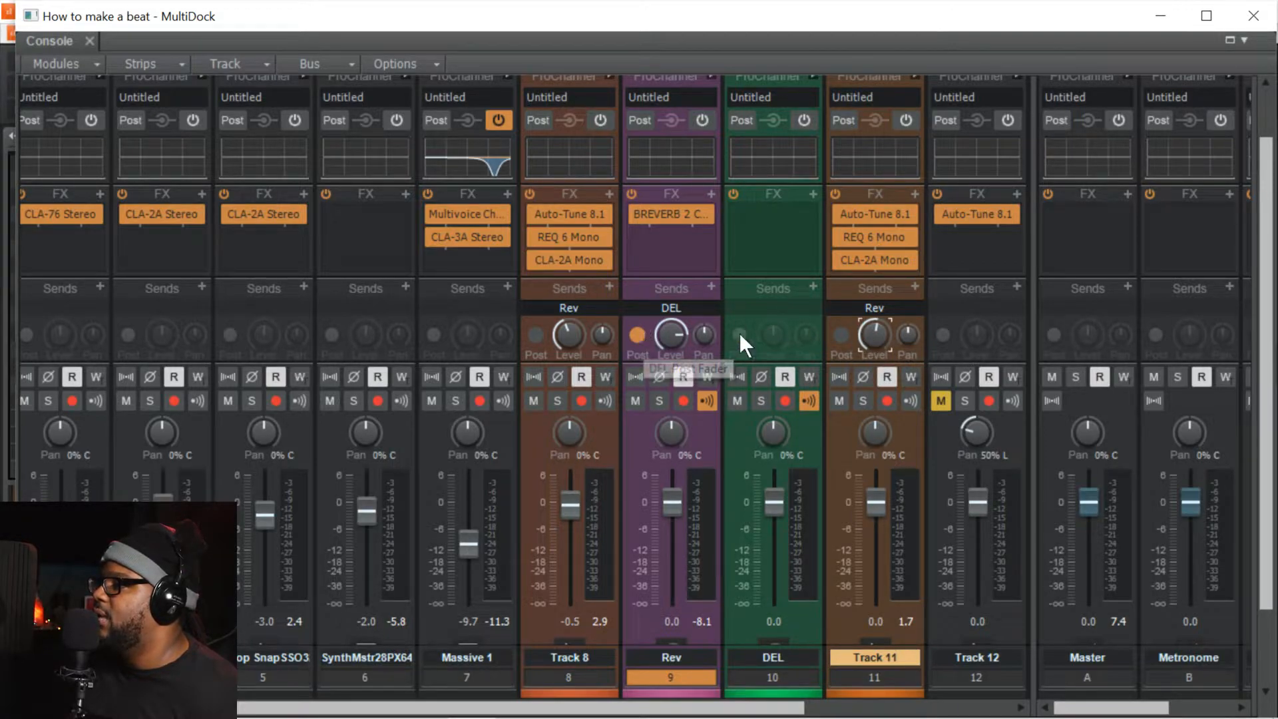
pyautogui.moveTo(879, 331); pyautogui.dragTo(879, 346)
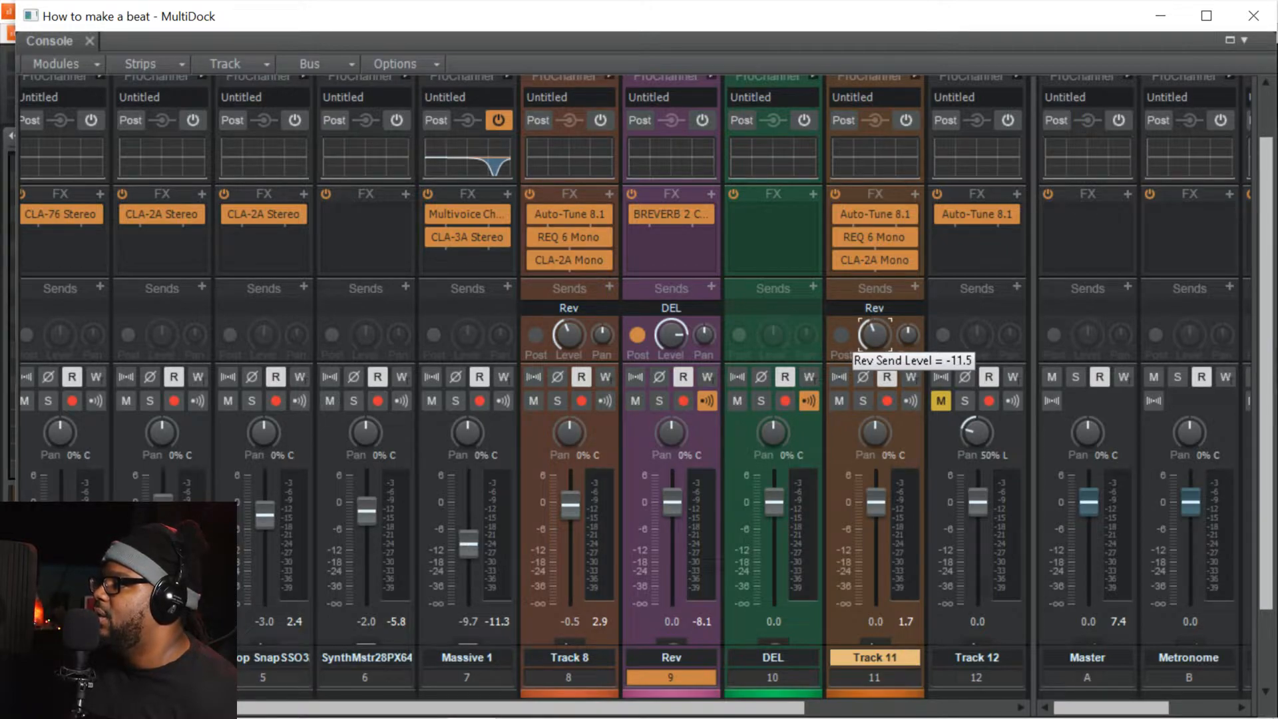
# - Start playback, lower Track 8's volume to -0.8, and reset its peak meter
pyautogui.press('space')
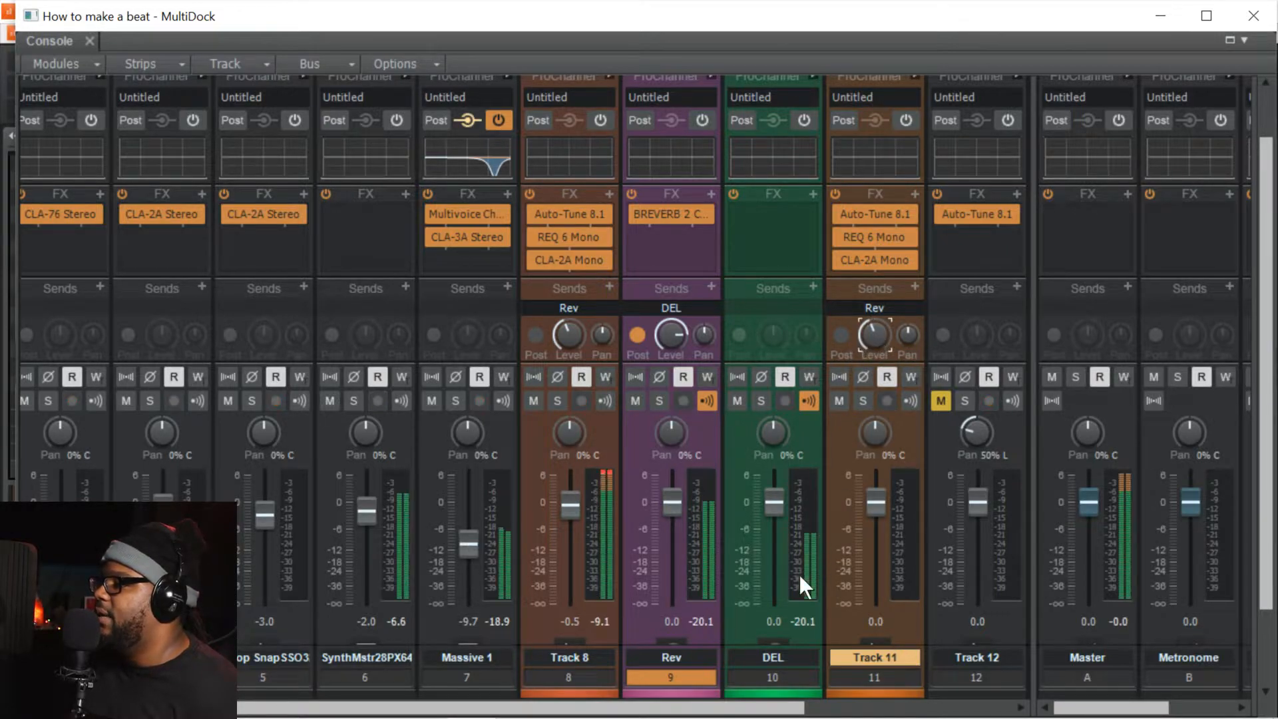
pyautogui.click(609, 476)
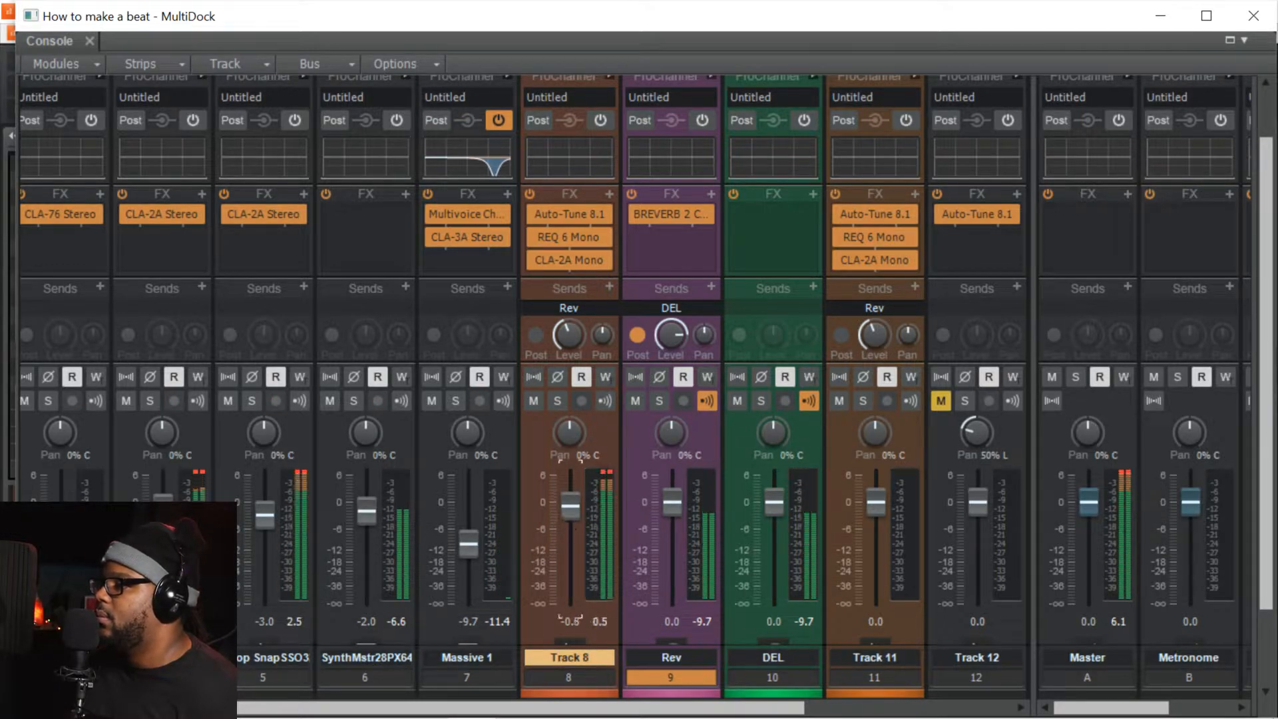
pyautogui.click(608, 470)
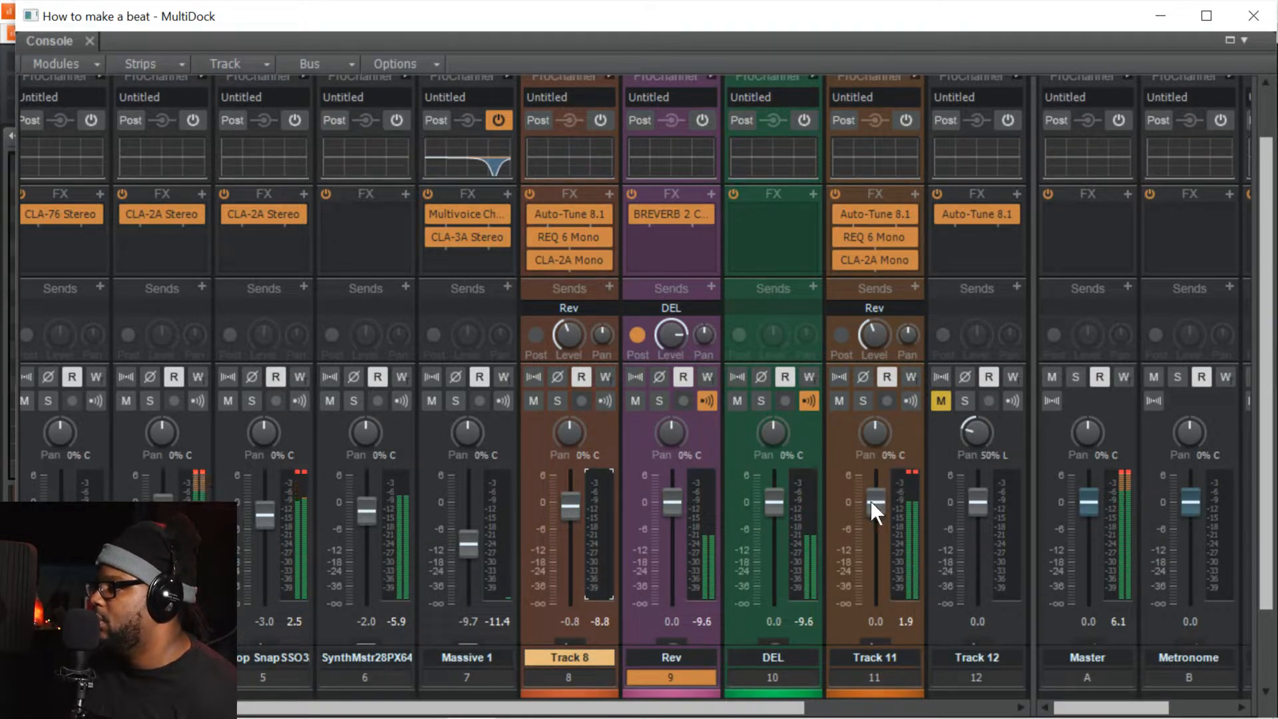
pyautogui.moveTo(880, 497)
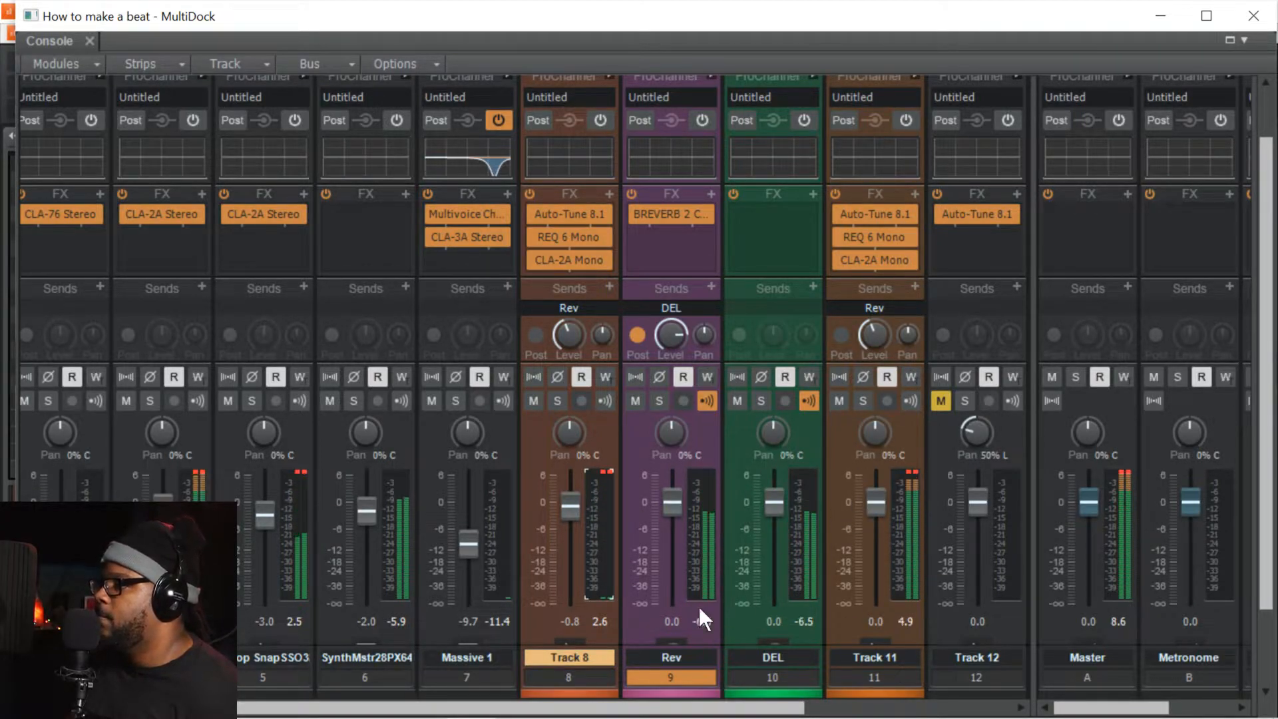
pyautogui.moveTo(609, 708); pyautogui.dragTo(611, 710)
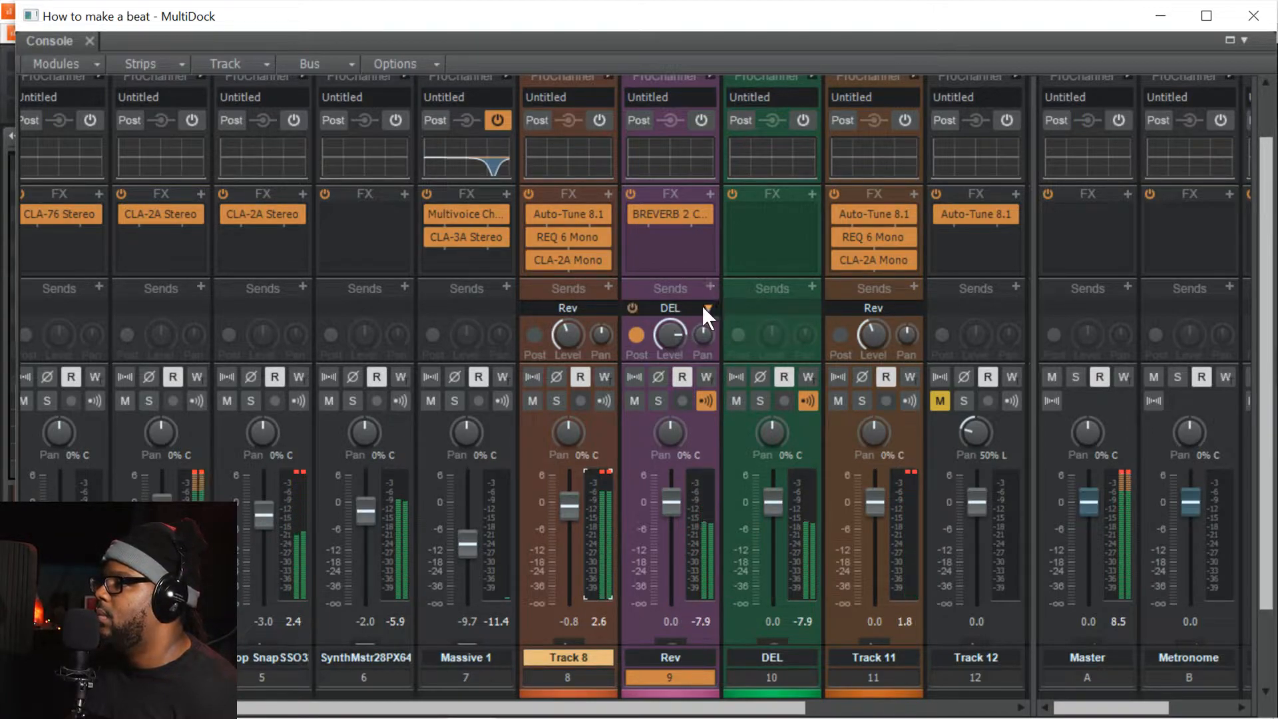
# - Set the Rev strip's send destination to None and turn off that send's Post setting
pyautogui.click(705, 308)
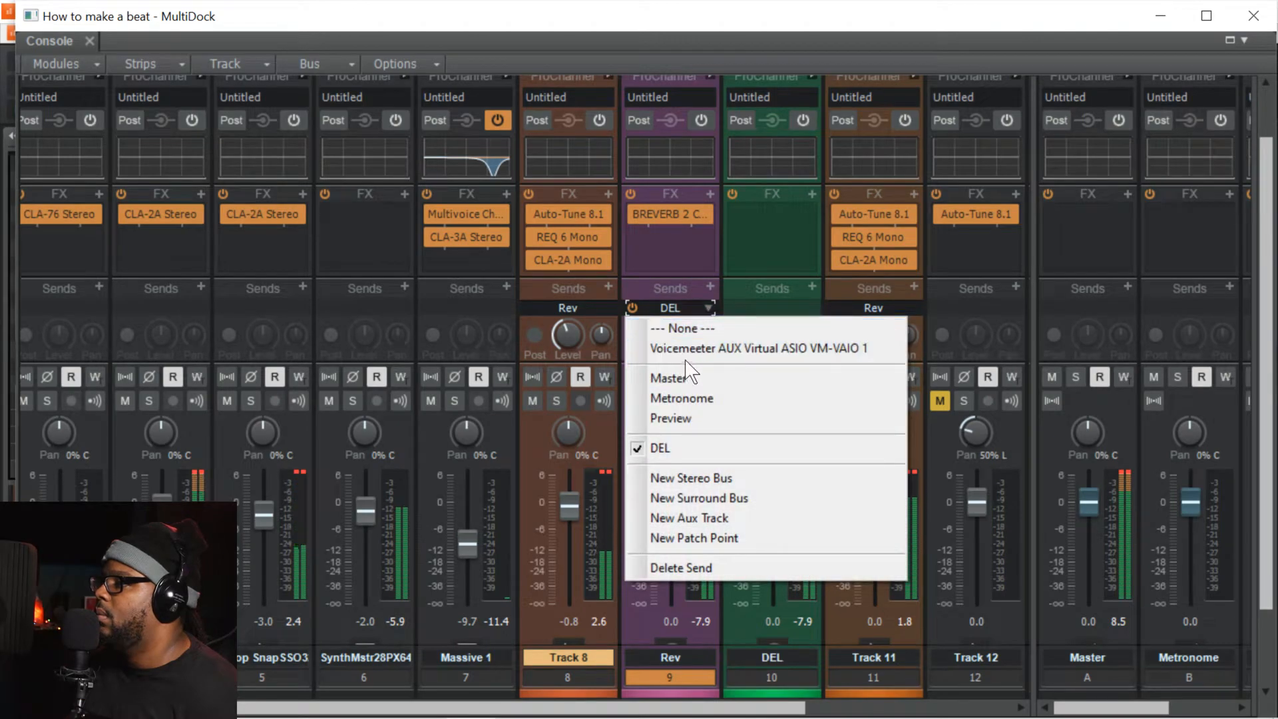
pyautogui.click(692, 328)
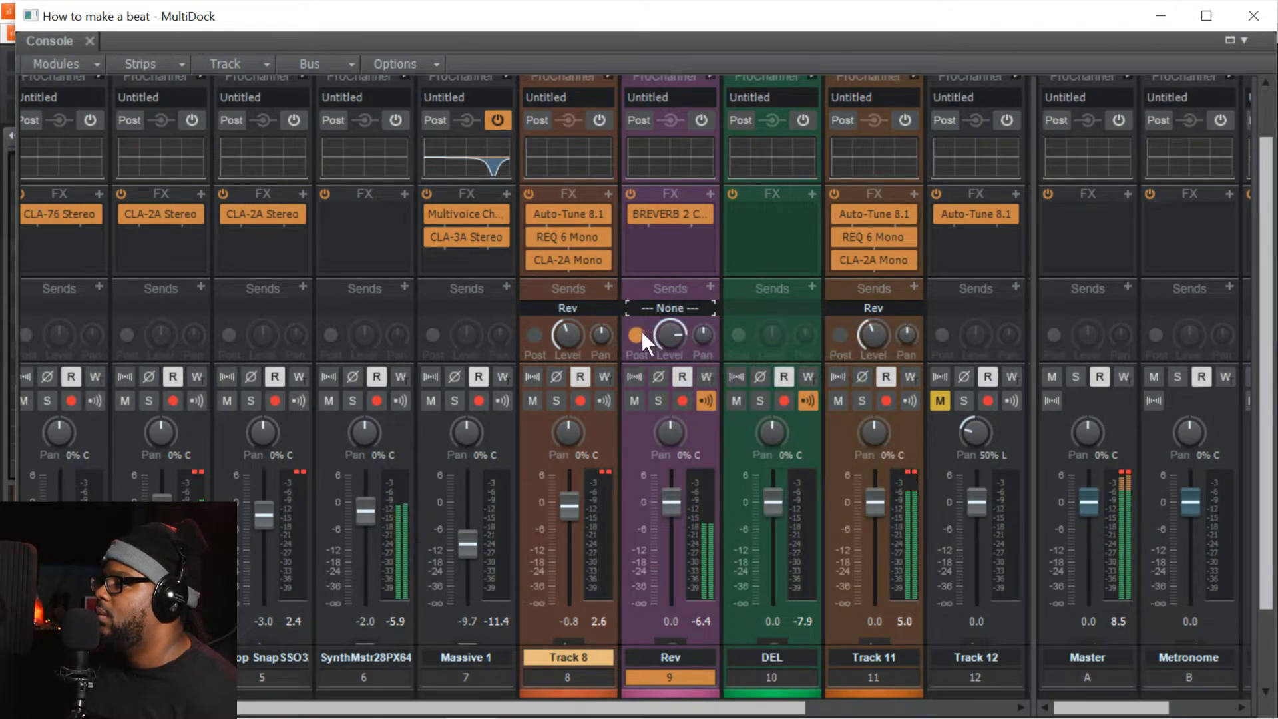
pyautogui.click(639, 334)
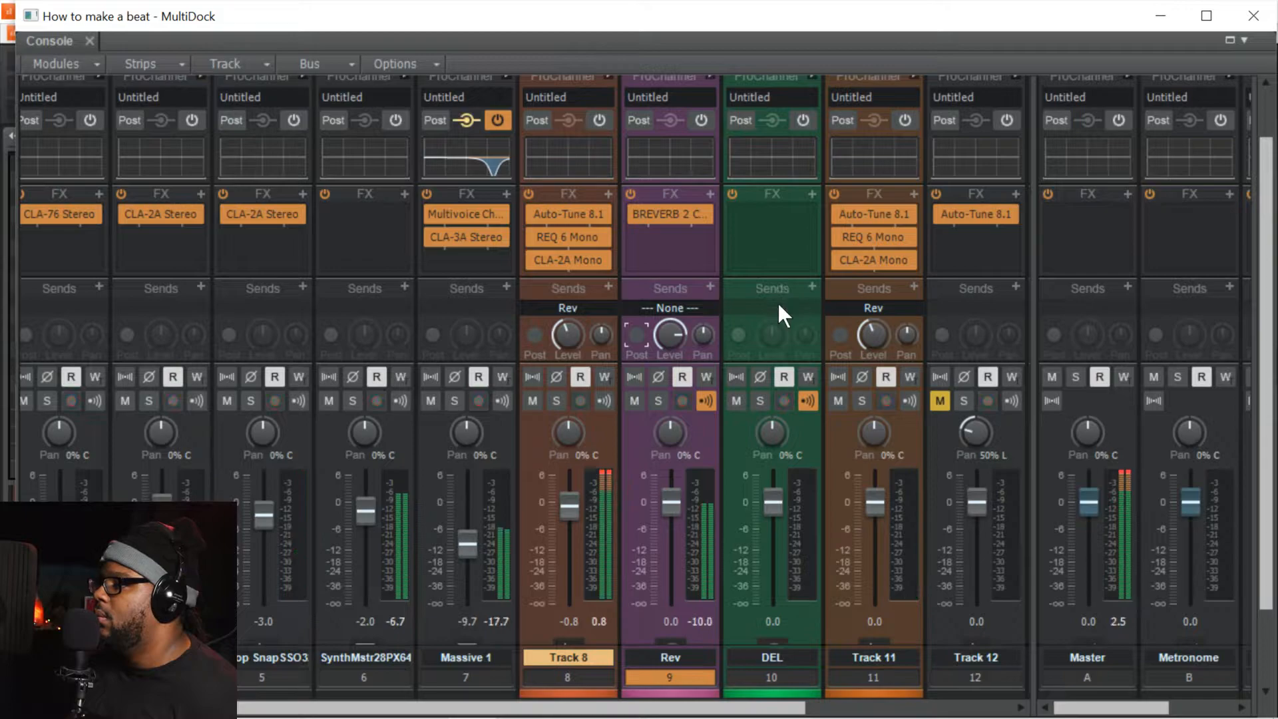
# - Compare the Rev strip's send with Post on and off during playback, leave it off, and stop playback
pyautogui.click(629, 334)
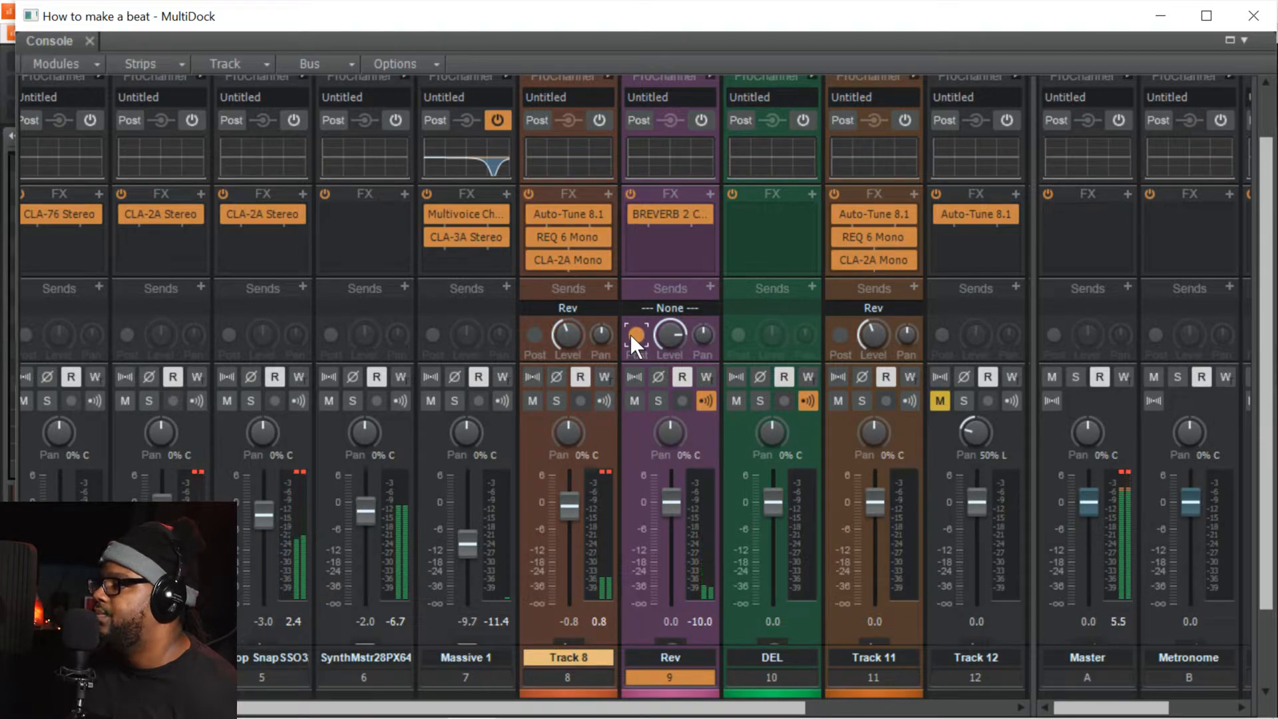
pyautogui.click(630, 335)
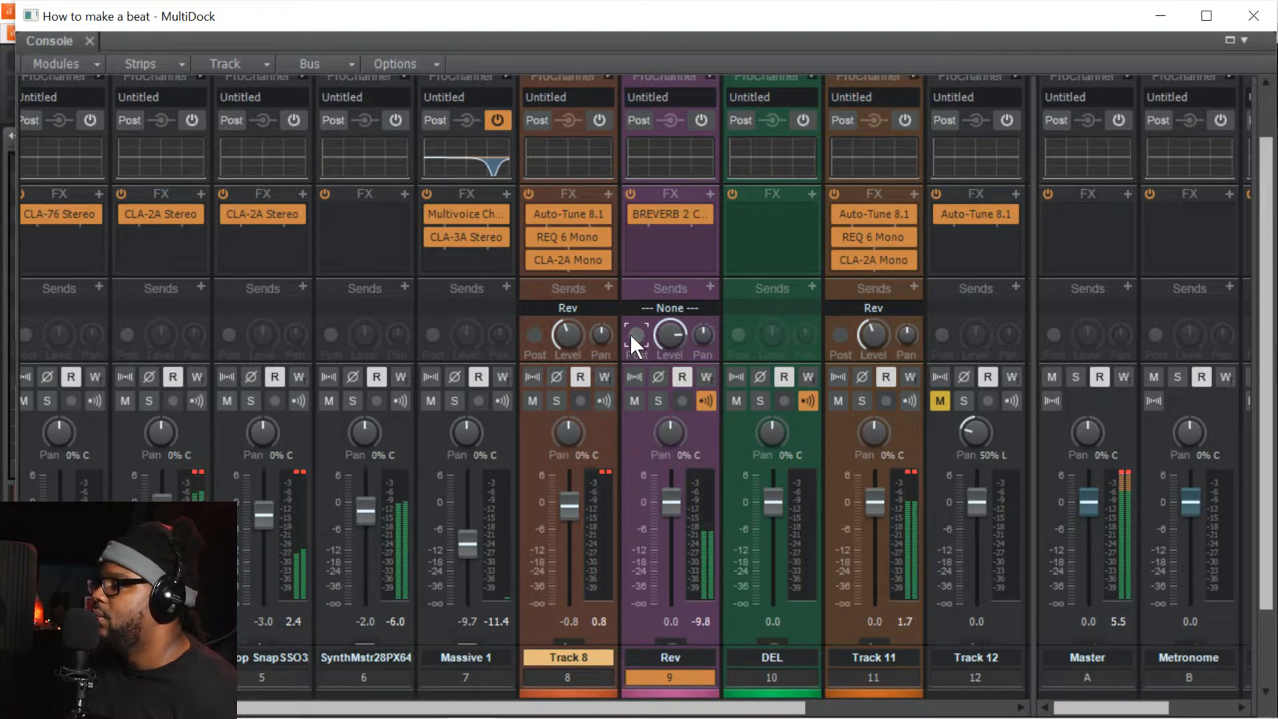
pyautogui.click(630, 334)
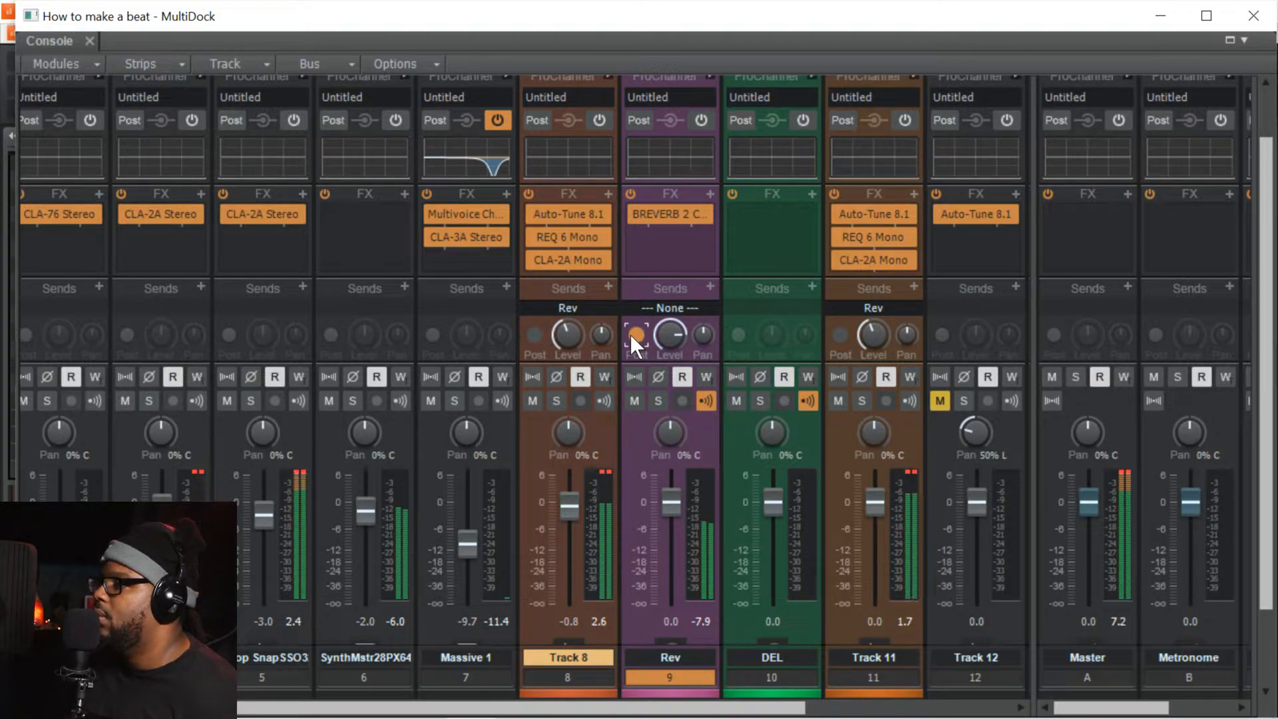
pyautogui.press('space')
pyautogui.click(630, 334)
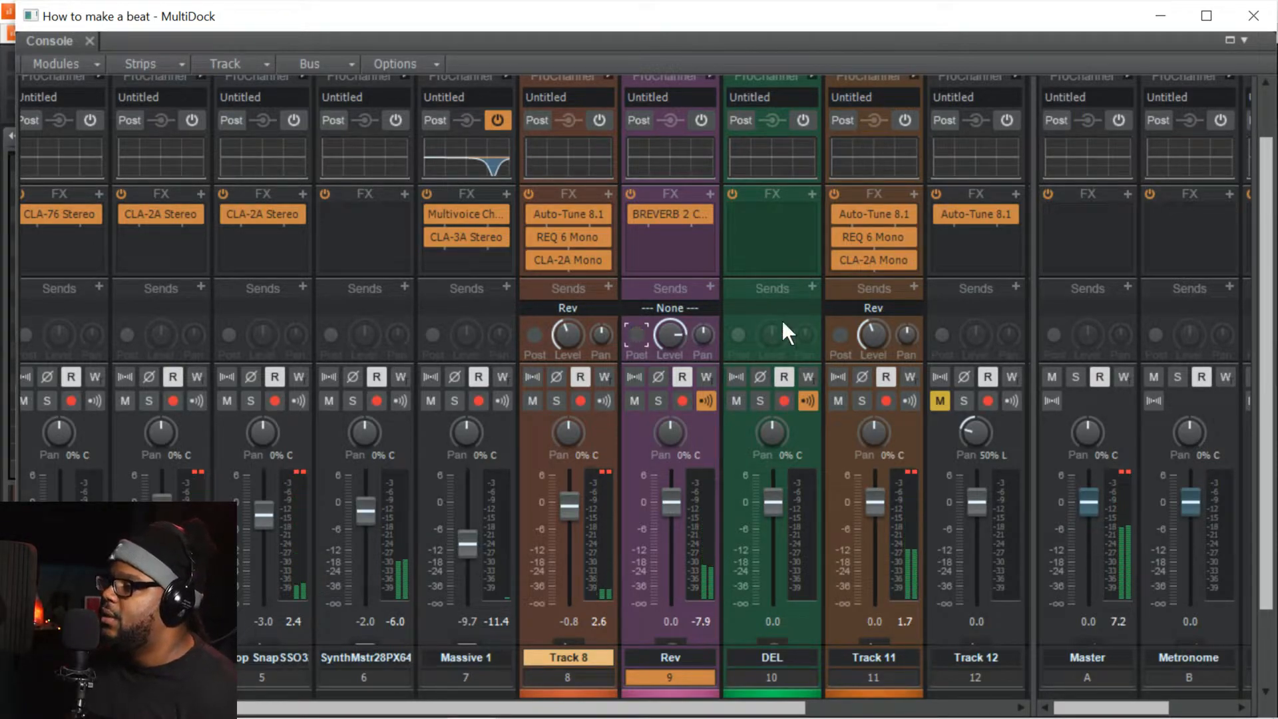
pyautogui.press('space')
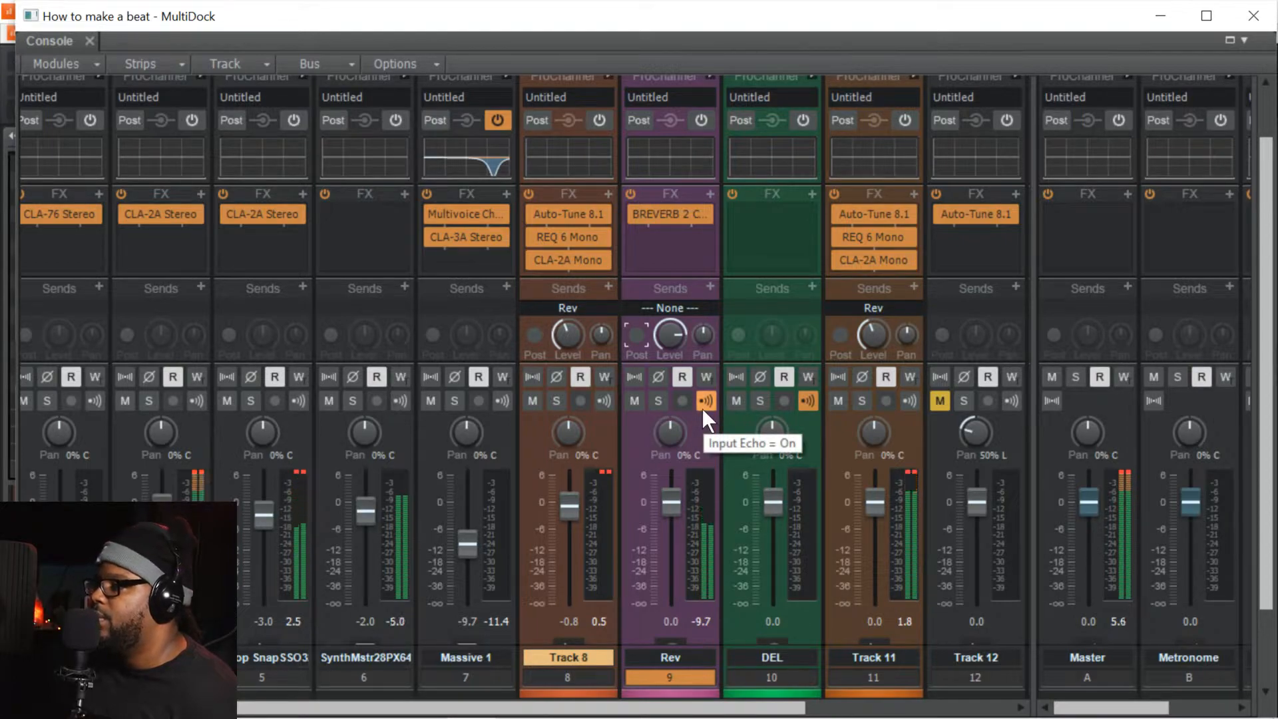
pyautogui.press('space')
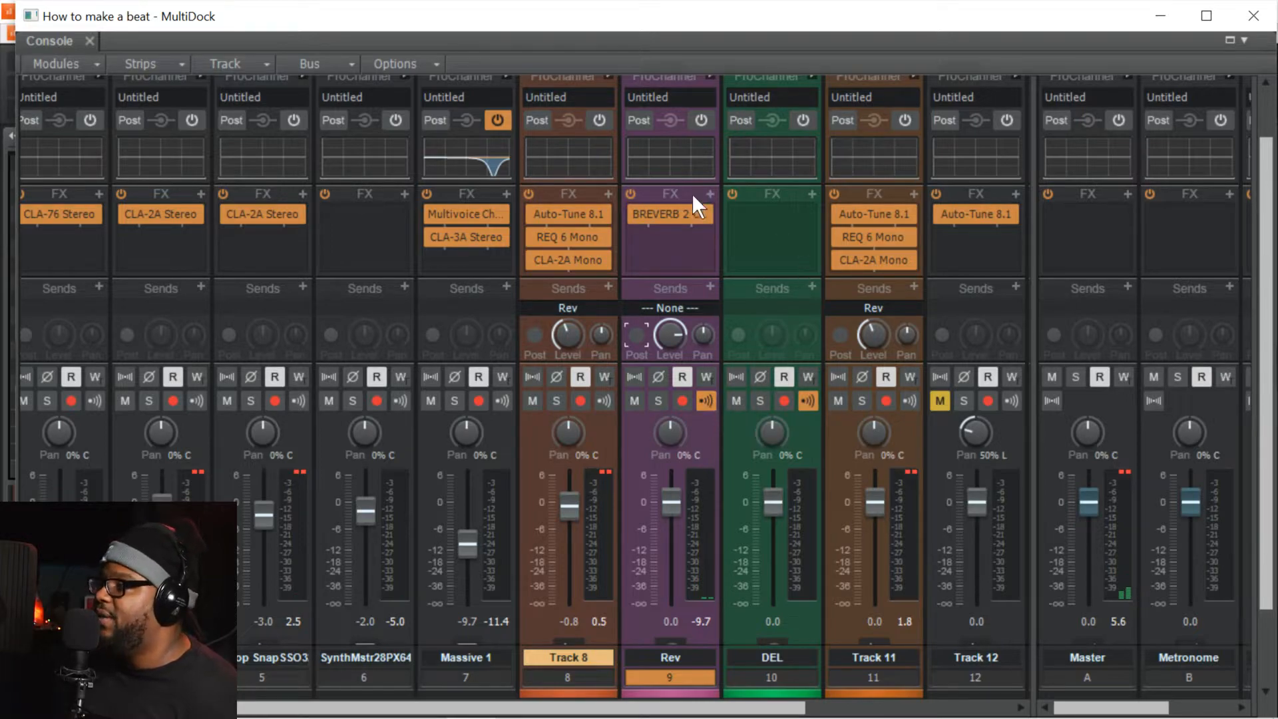
# - Insert the H-Delay Mono plug-in into the DEL strip's effects rack
pyautogui.click(789, 207)
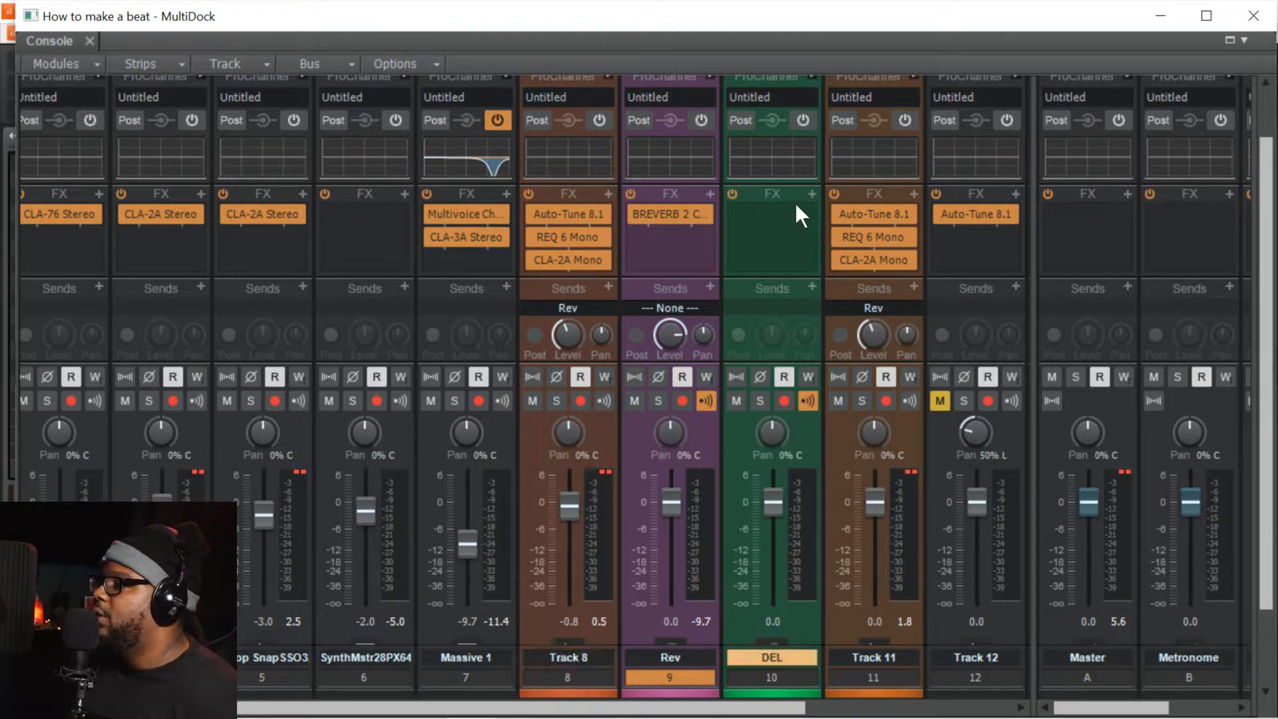
pyautogui.click(812, 194)
pyautogui.moveTo(977, 216)
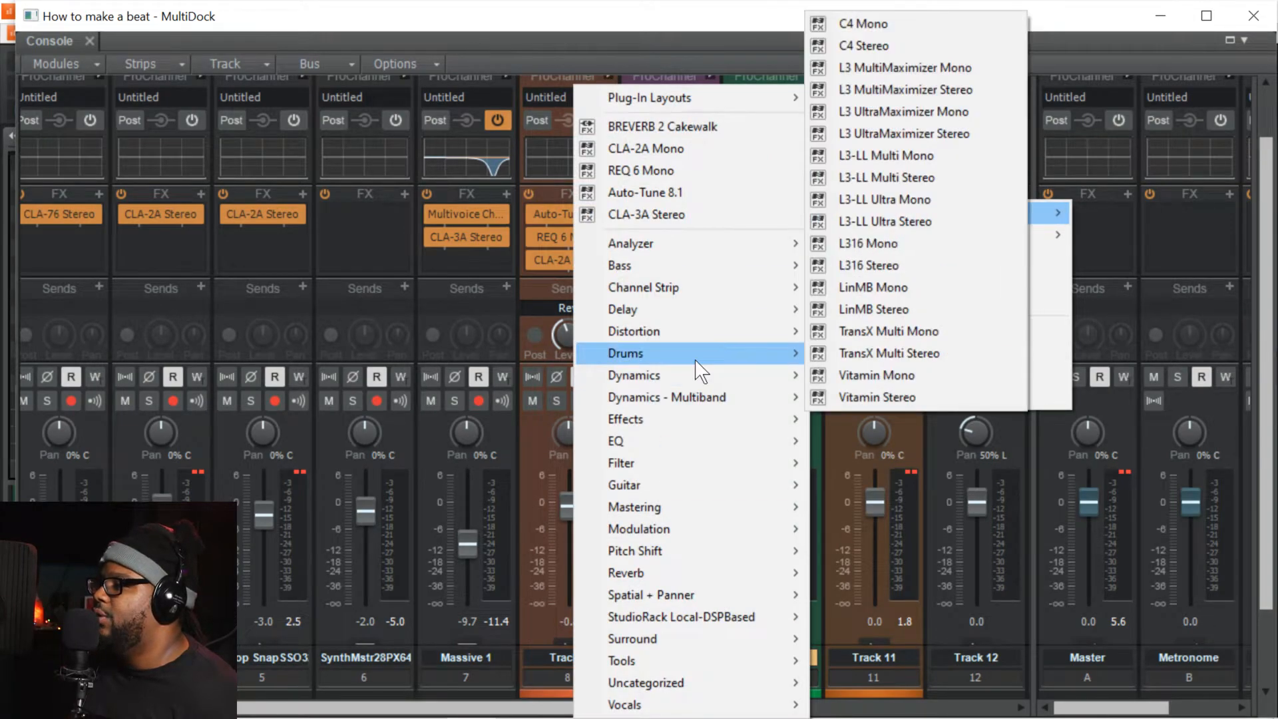
pyautogui.moveTo(712, 307)
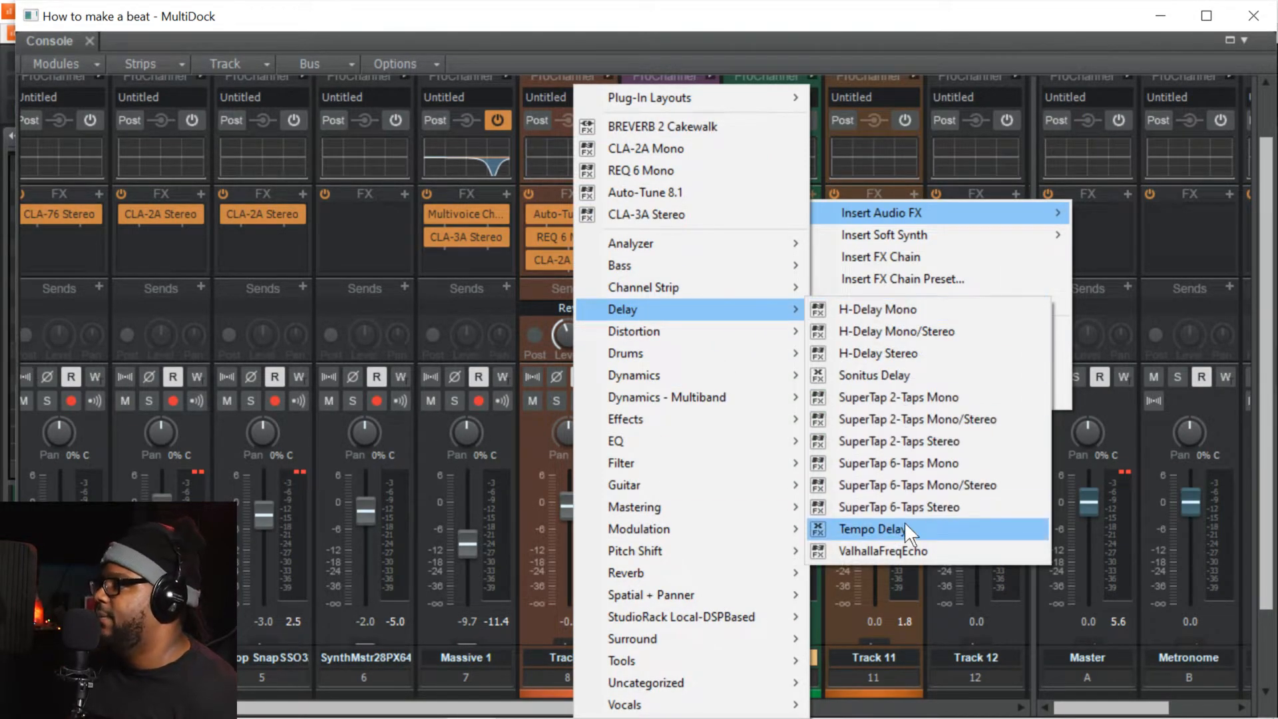
pyautogui.click(931, 313)
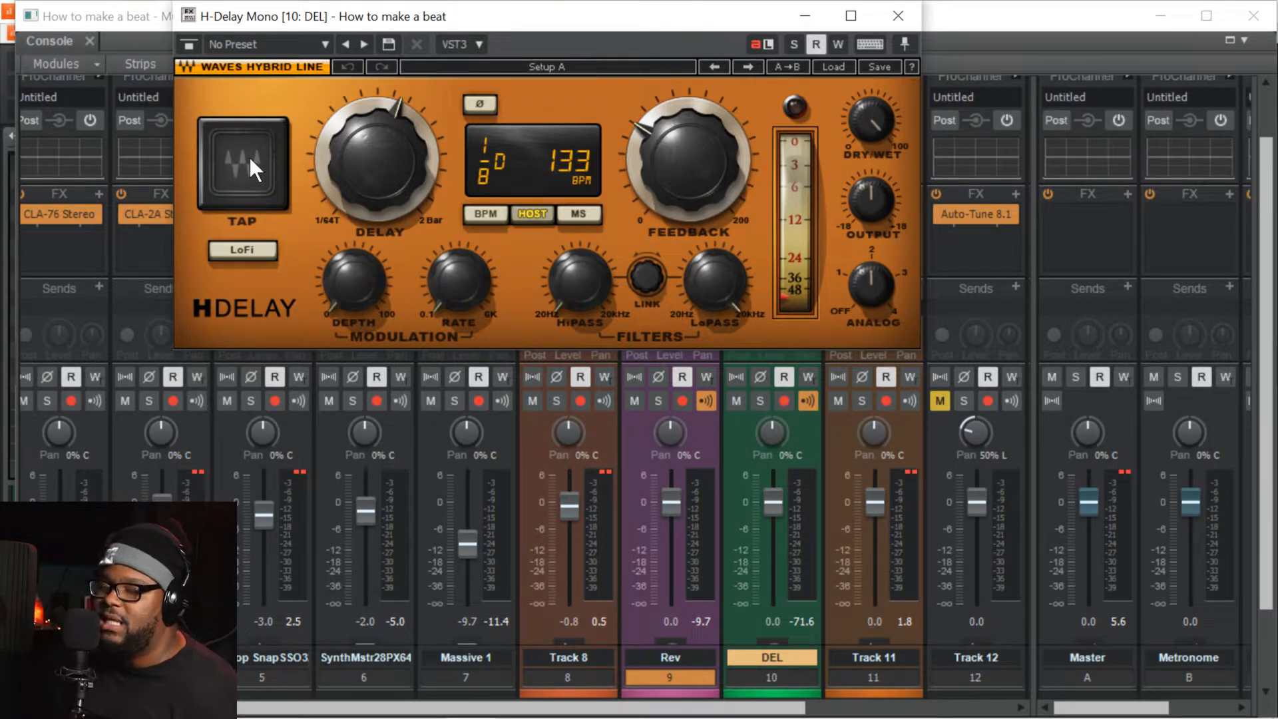
# - Start playback and tap along in H-Delay to set a 1/2 delay time
pyautogui.press('space')
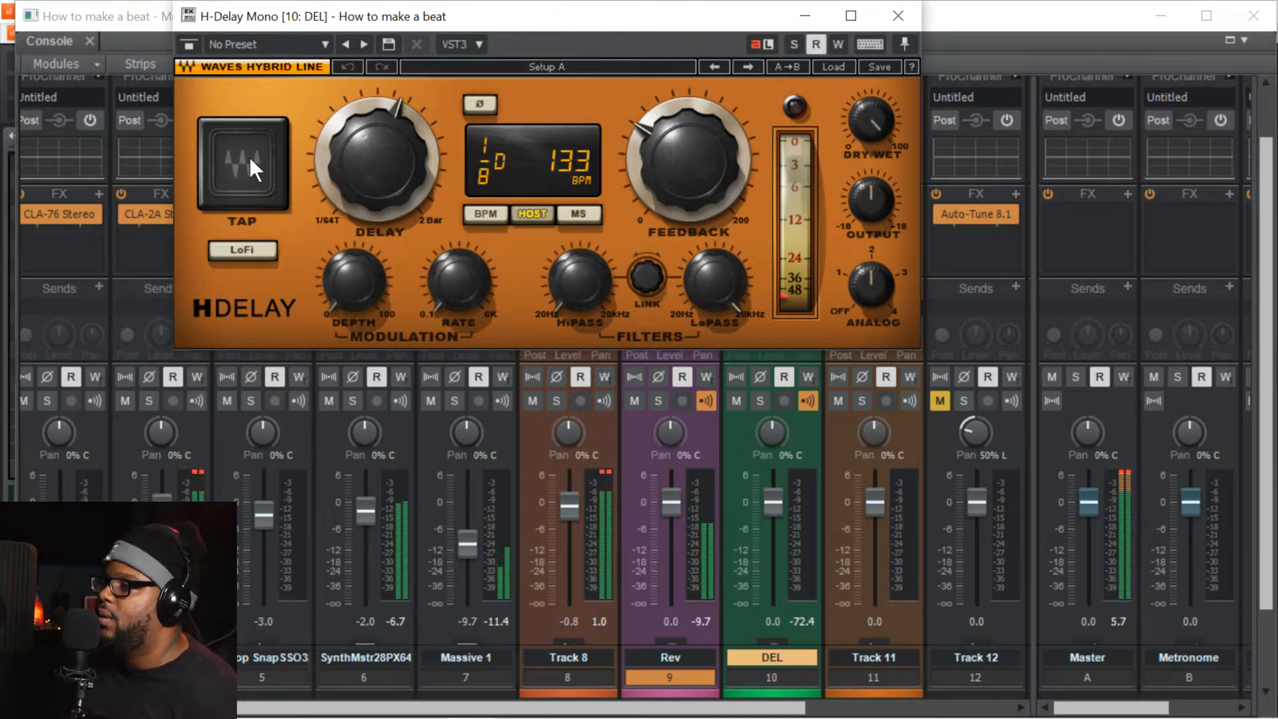
pyautogui.click(249, 157)
pyautogui.click(249, 157)
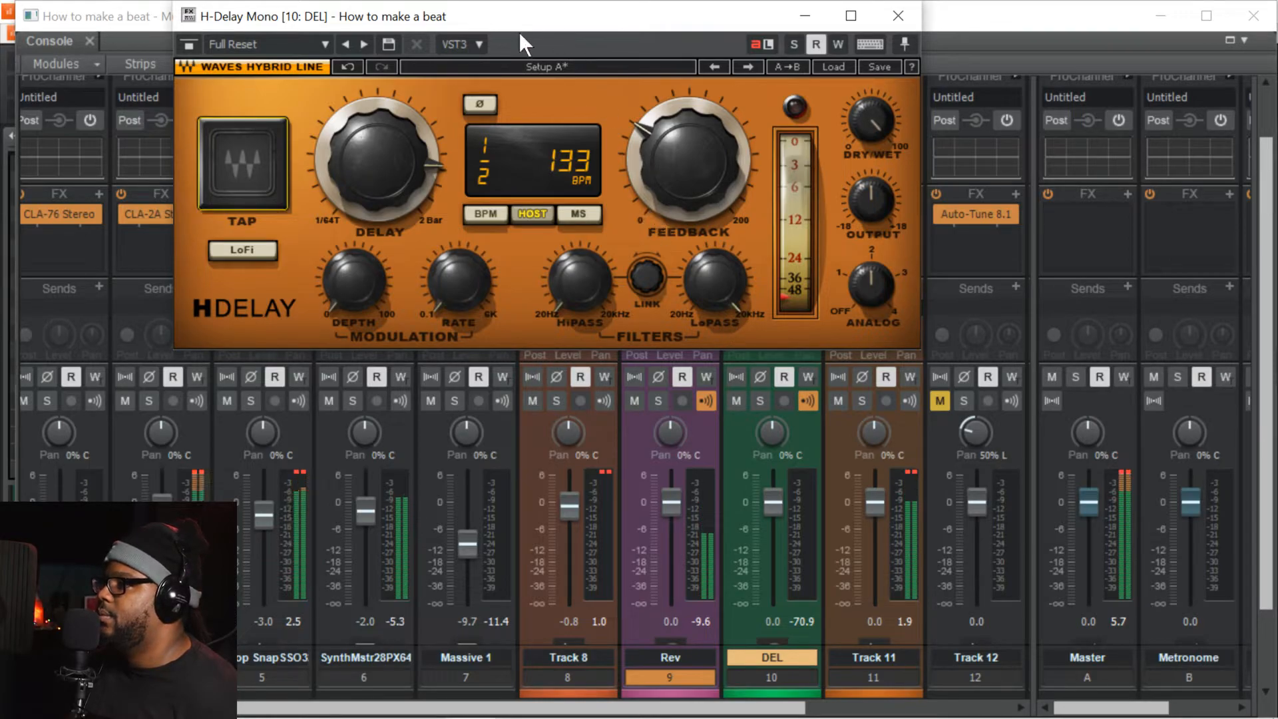
# - Move the H-Delay window clear and add a send from Track 8 to DEL with Post off and its level at -7.9
pyautogui.moveTo(537, 26); pyautogui.dragTo(842, 397)
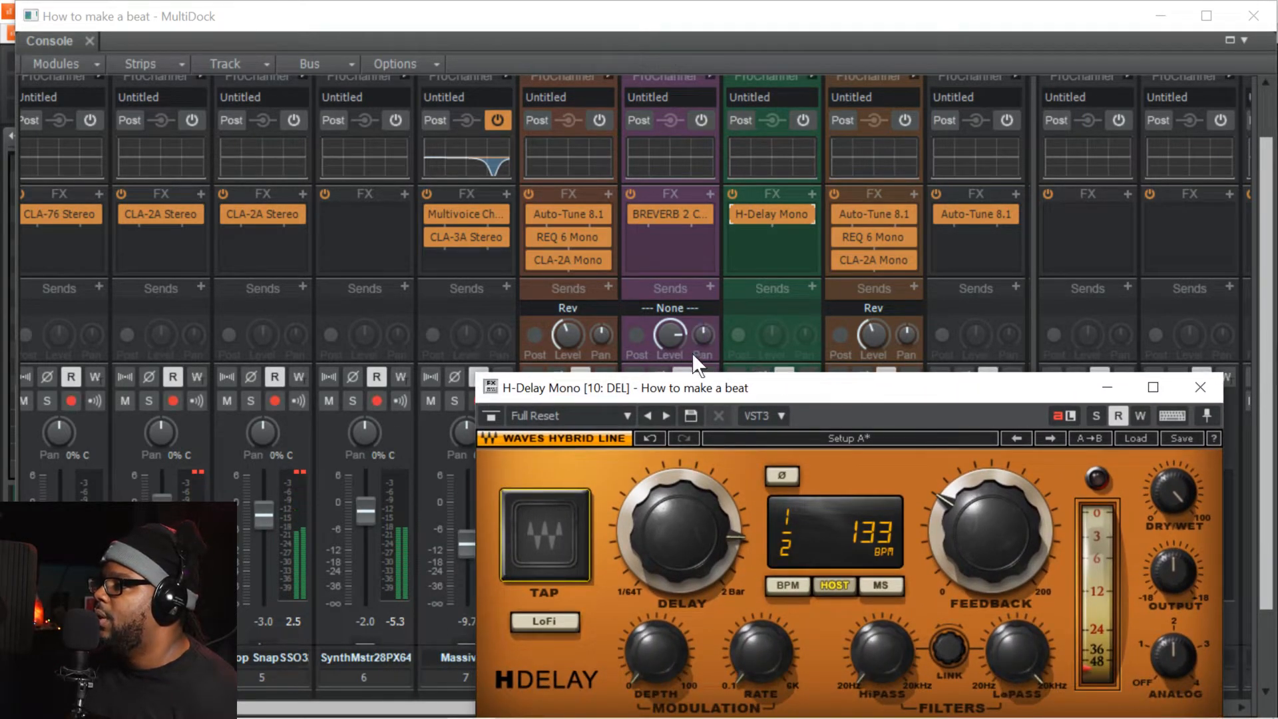
pyautogui.moveTo(664, 391); pyautogui.dragTo(756, 463)
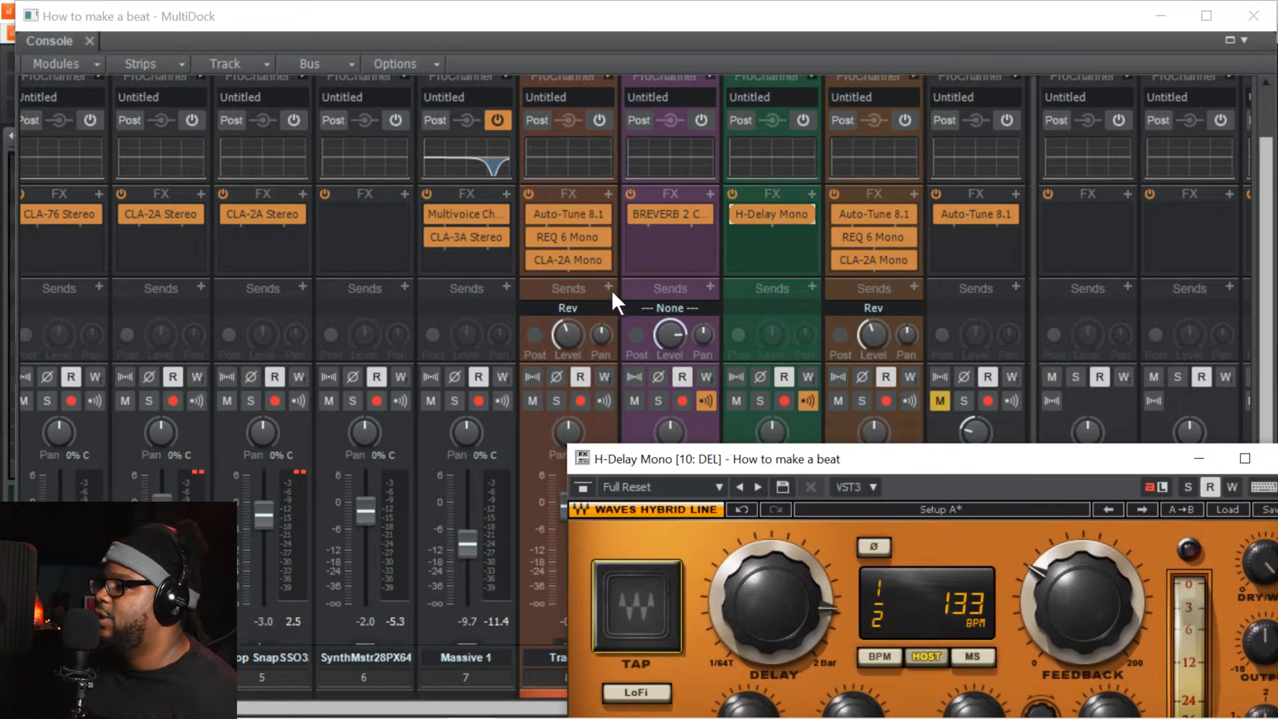
pyautogui.click(609, 287)
pyautogui.click(690, 444)
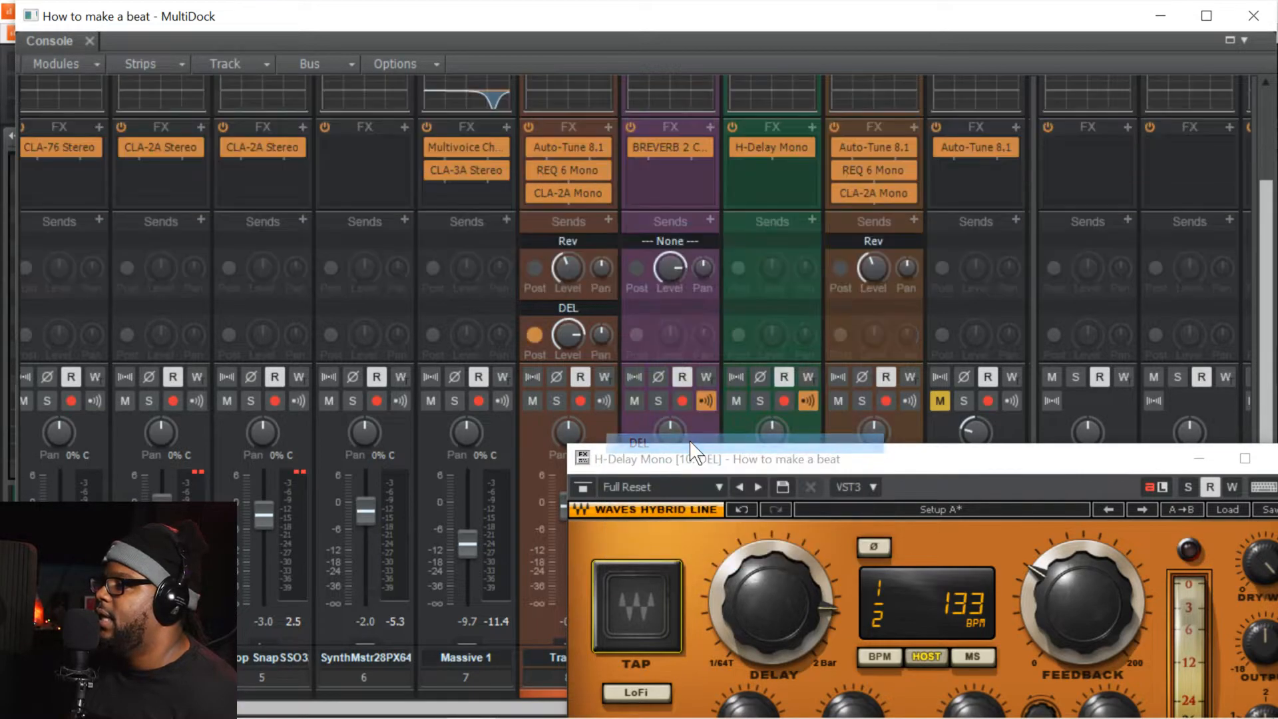
pyautogui.moveTo(559, 336); pyautogui.dragTo(571, 354)
# - Start playback, bring H-Delay back into full view, and lower its feedback to 10
pyautogui.press('space')
pyautogui.moveTo(713, 466); pyautogui.dragTo(444, 145)
pyautogui.moveTo(763, 273); pyautogui.dragTo(763, 315)
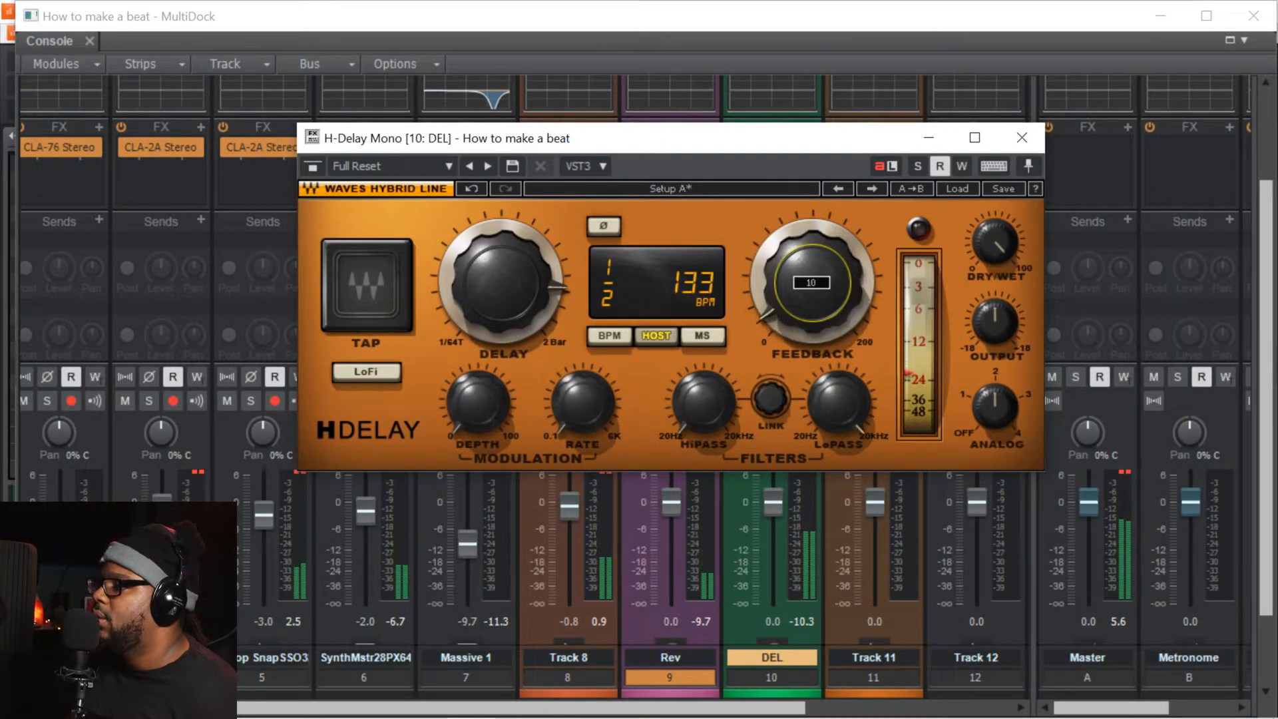
# - Tune H-Delay's filters during playback, with the high-pass slightly below 337 Hz and the low-pass above 1.45 kHz
pyautogui.moveTo(837, 401); pyautogui.dragTo(837, 437)
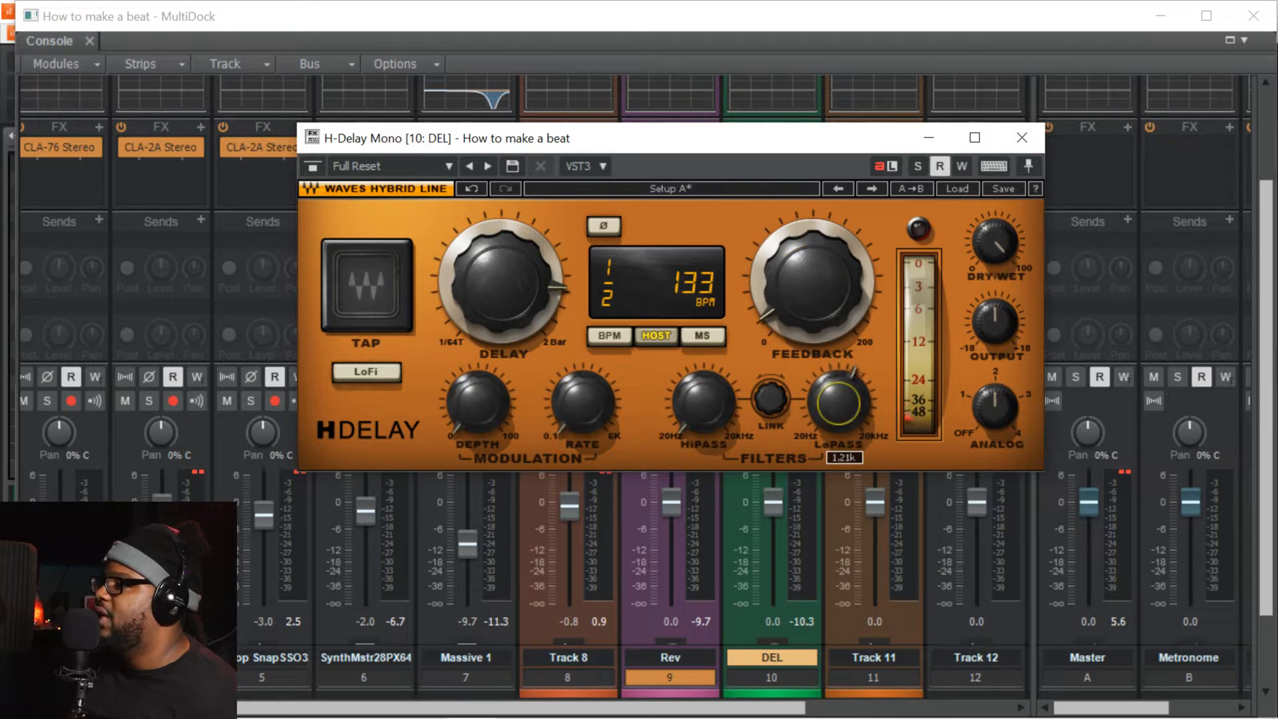
pyautogui.moveTo(690, 405); pyautogui.dragTo(690, 377)
pyautogui.moveTo(841, 413); pyautogui.dragTo(841, 403)
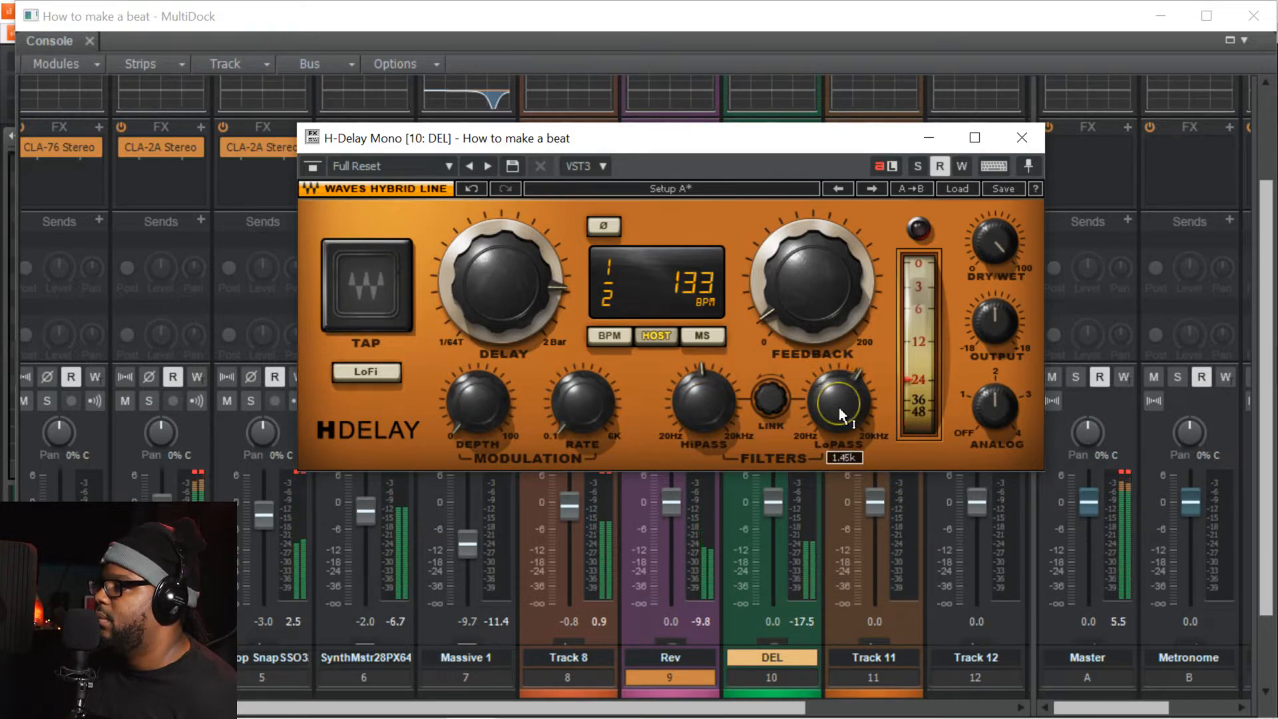
pyautogui.moveTo(707, 409); pyautogui.dragTo(707, 421)
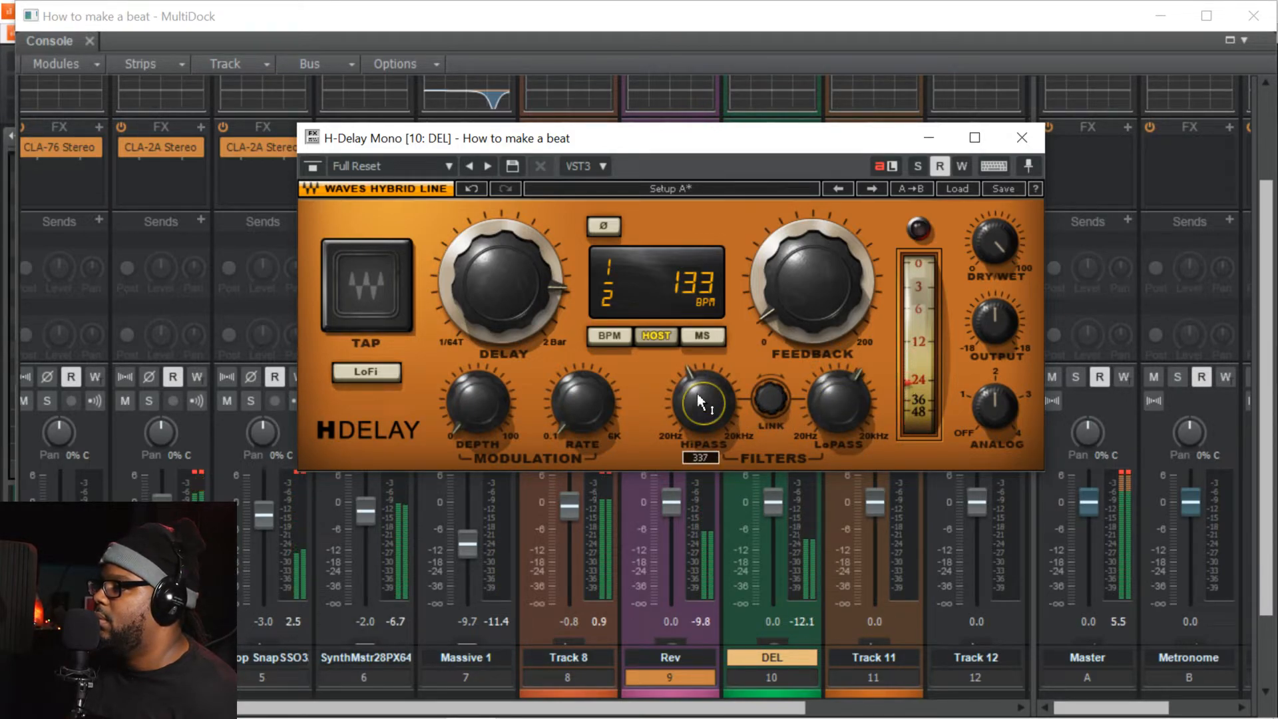
pyautogui.moveTo(840, 408); pyautogui.dragTo(840, 396)
pyautogui.moveTo(696, 403); pyautogui.dragTo(696, 409)
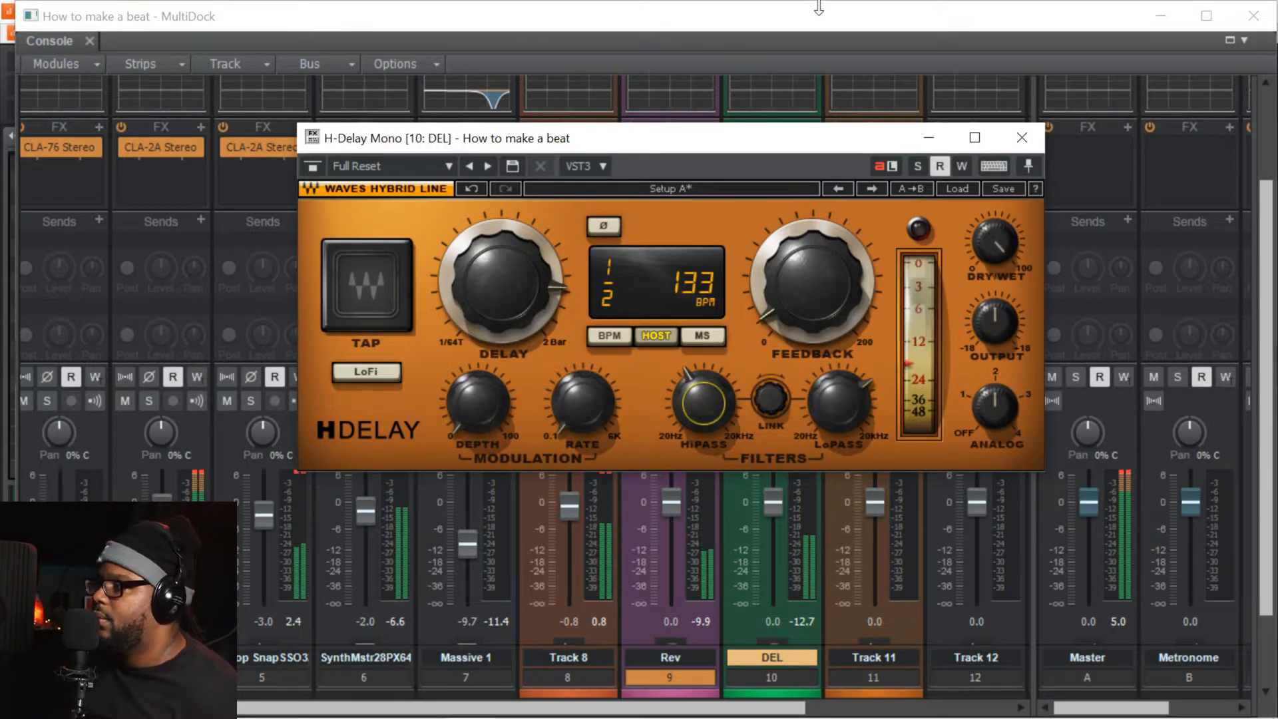
# - Close H-Delay, stop playback, and slightly lower Track 8's send level to DEL
pyautogui.click(1016, 145)
pyautogui.press('space')
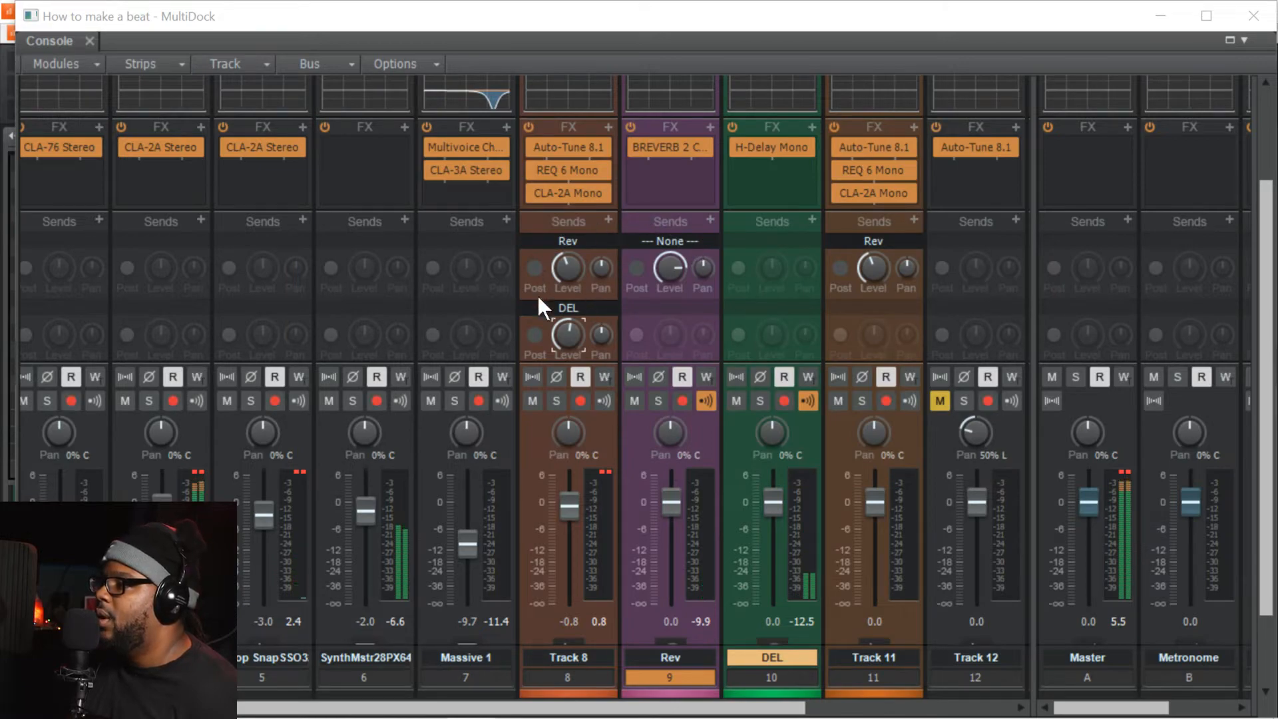
pyautogui.moveTo(574, 336)
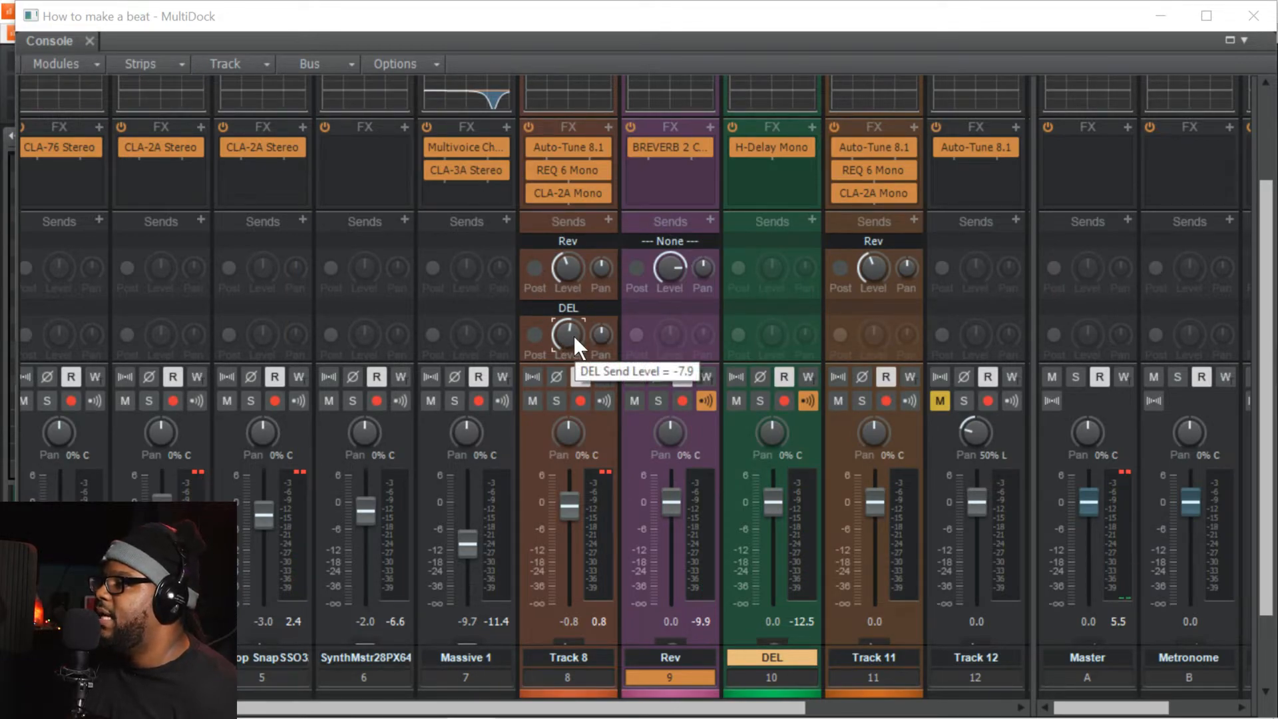
pyautogui.moveTo(574, 336); pyautogui.dragTo(574, 343)
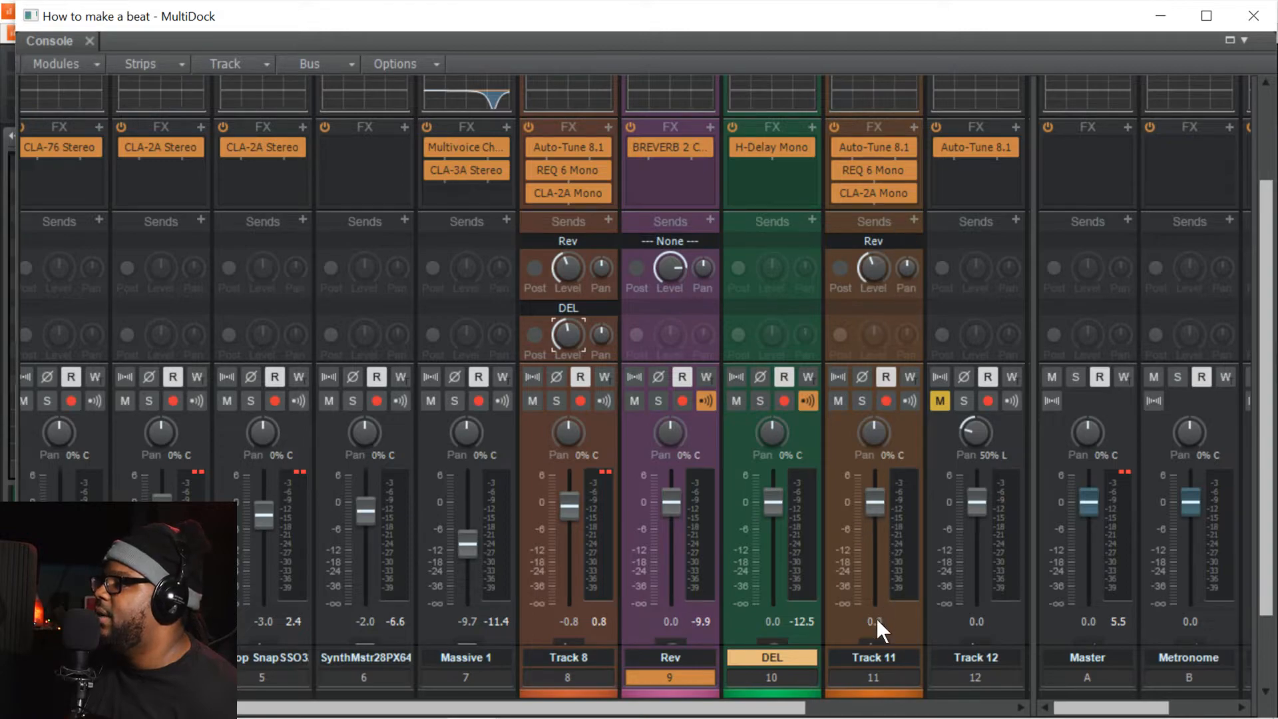
# - Add a send from Track 11 to DEL, turn off its Post setting, and lower the send level to below -6.9
pyautogui.click(900, 657)
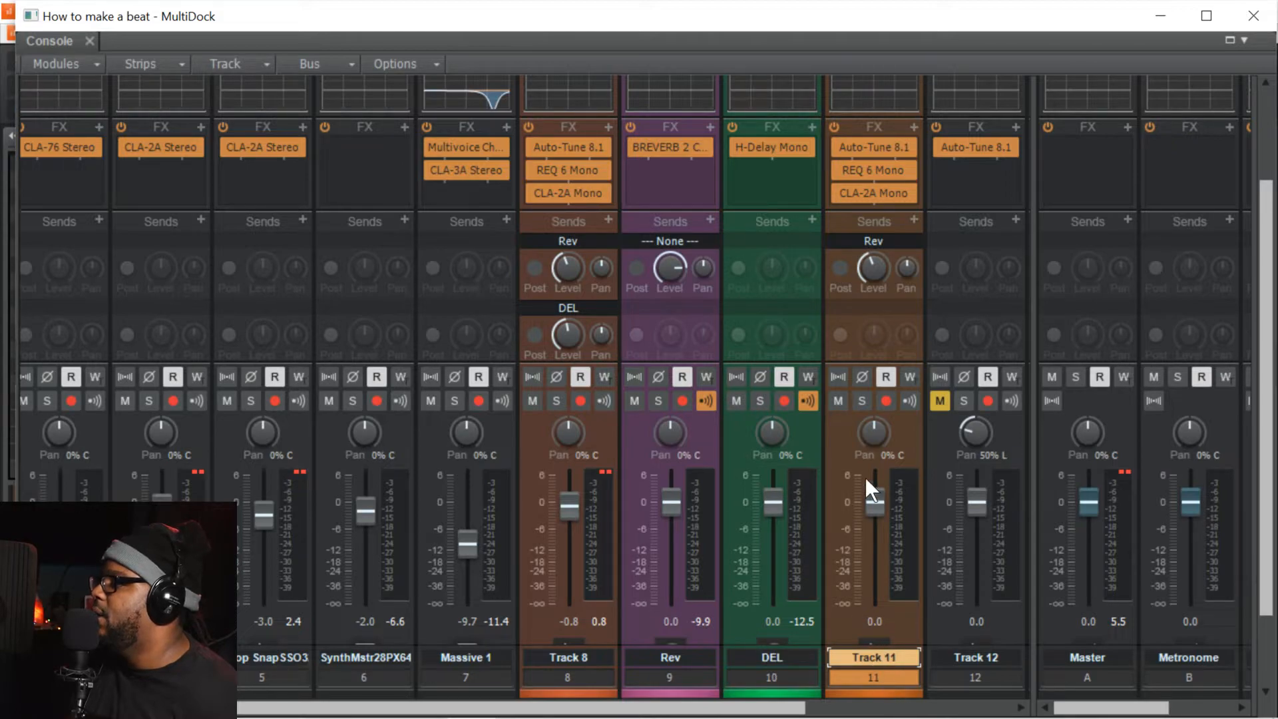
pyautogui.click(912, 219)
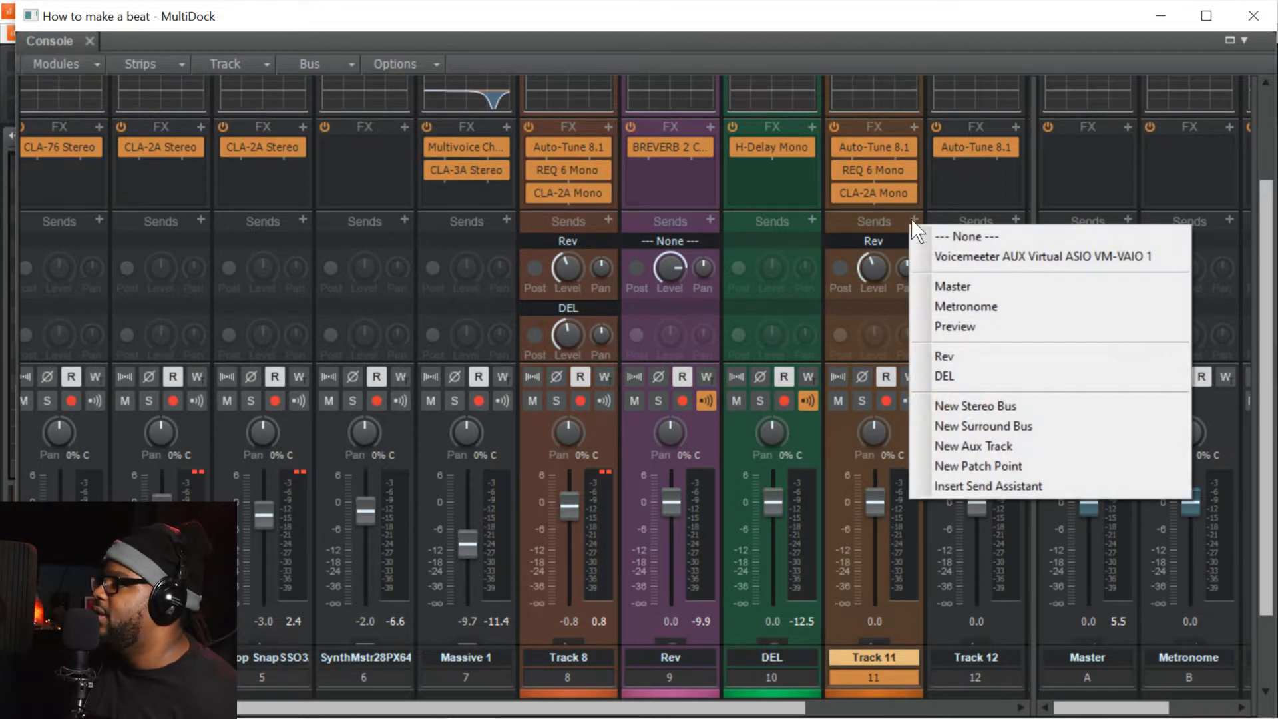
pyautogui.click(960, 372)
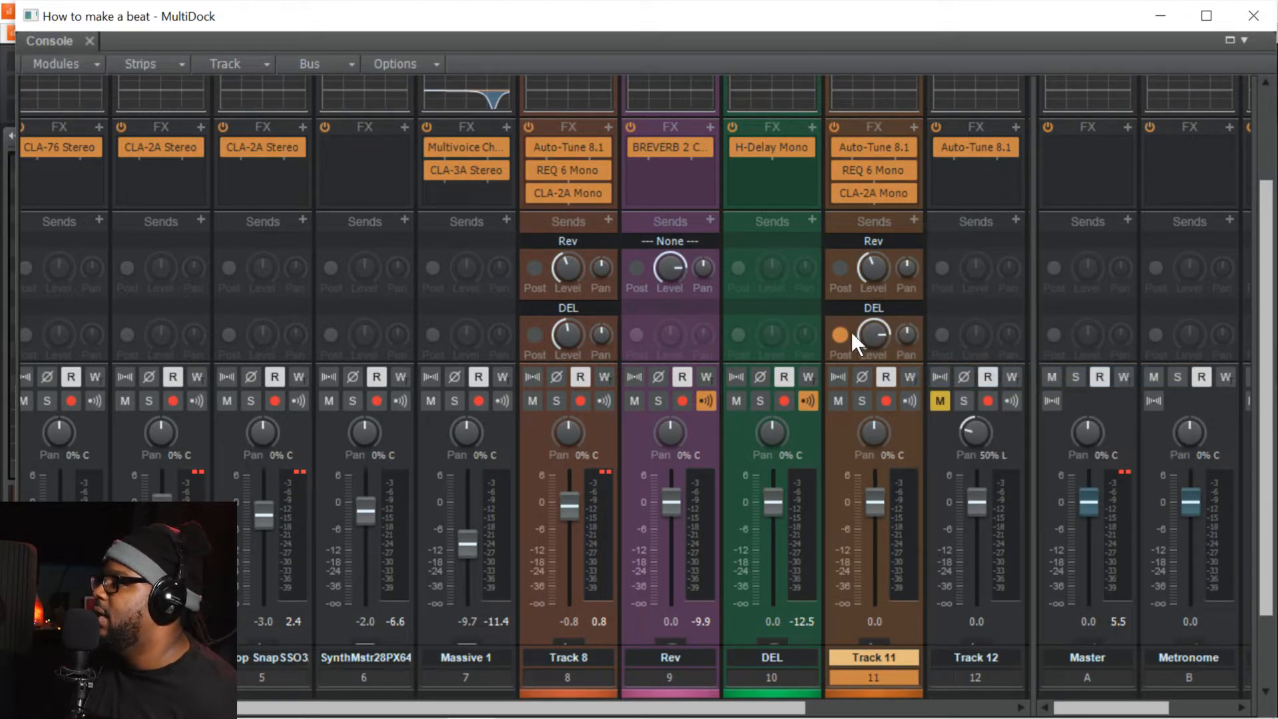
pyautogui.moveTo(873, 335); pyautogui.dragTo(874, 339)
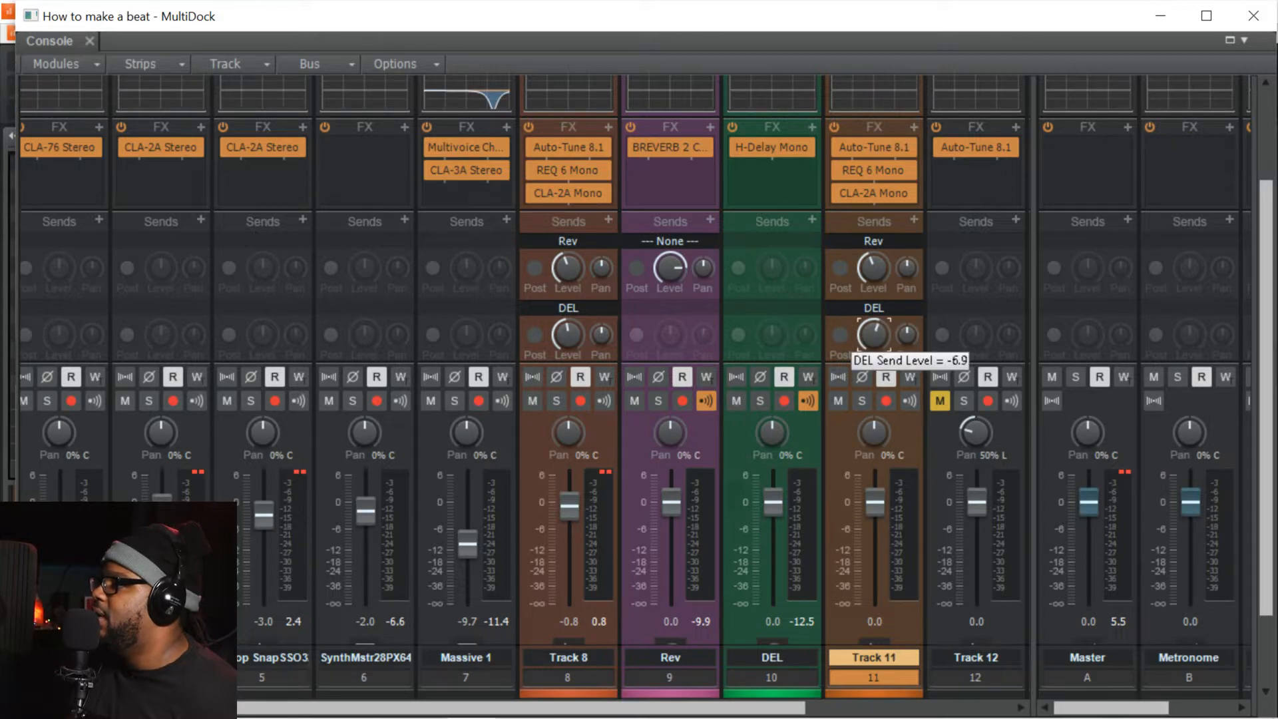
pyautogui.moveTo(874, 335); pyautogui.dragTo(865, 329)
# - Start playback, insert Sonitus Phase after H-Delay on the DEL strip, and close its window
pyautogui.press('space')
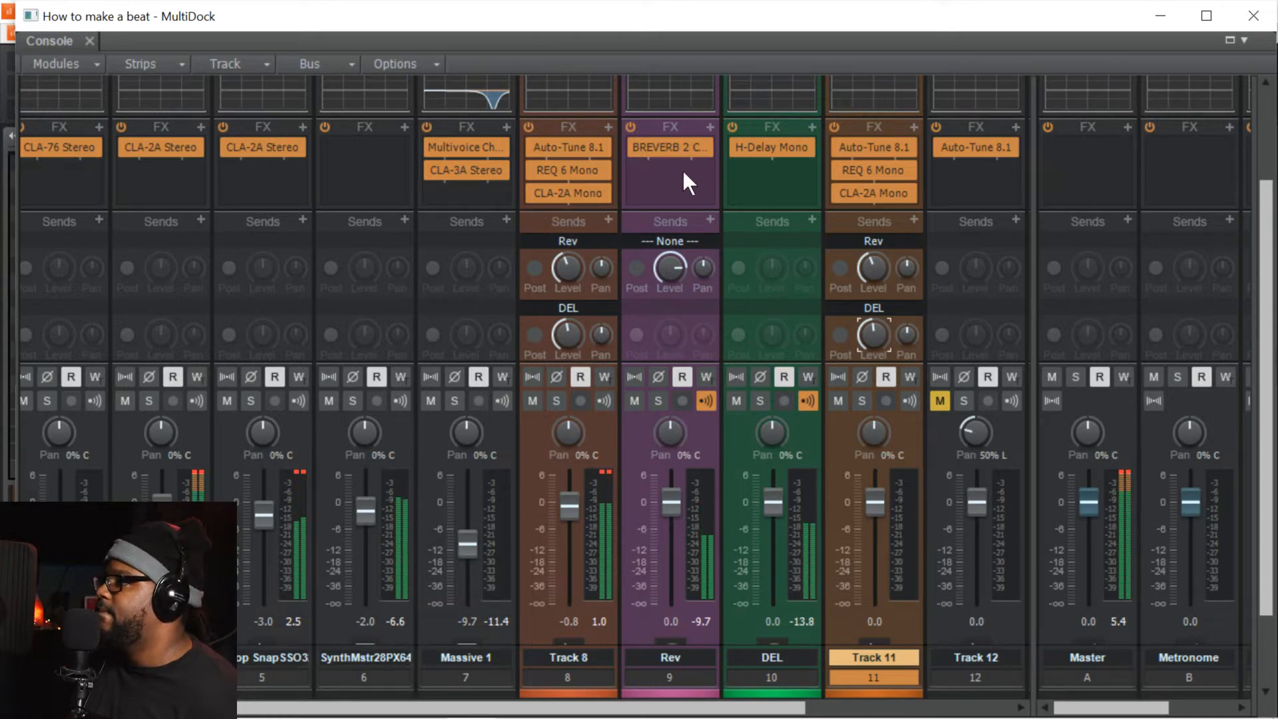
pyautogui.click(811, 127)
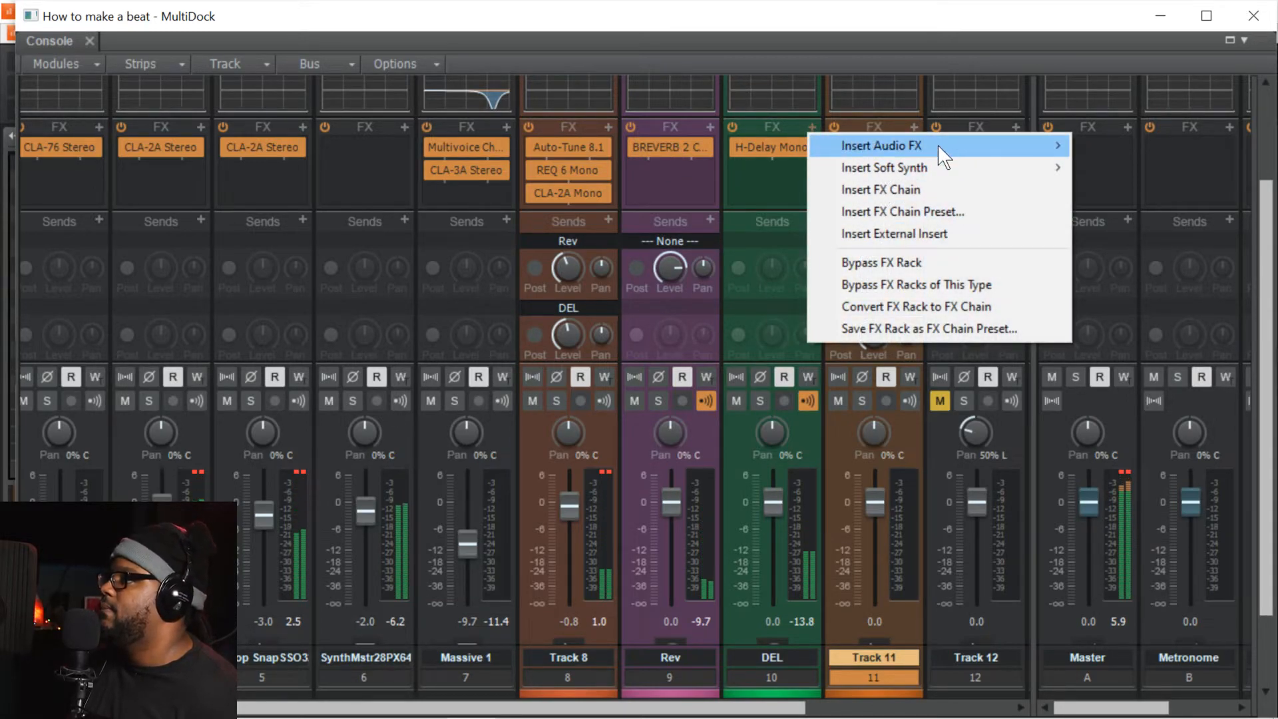
pyautogui.moveTo(937, 144)
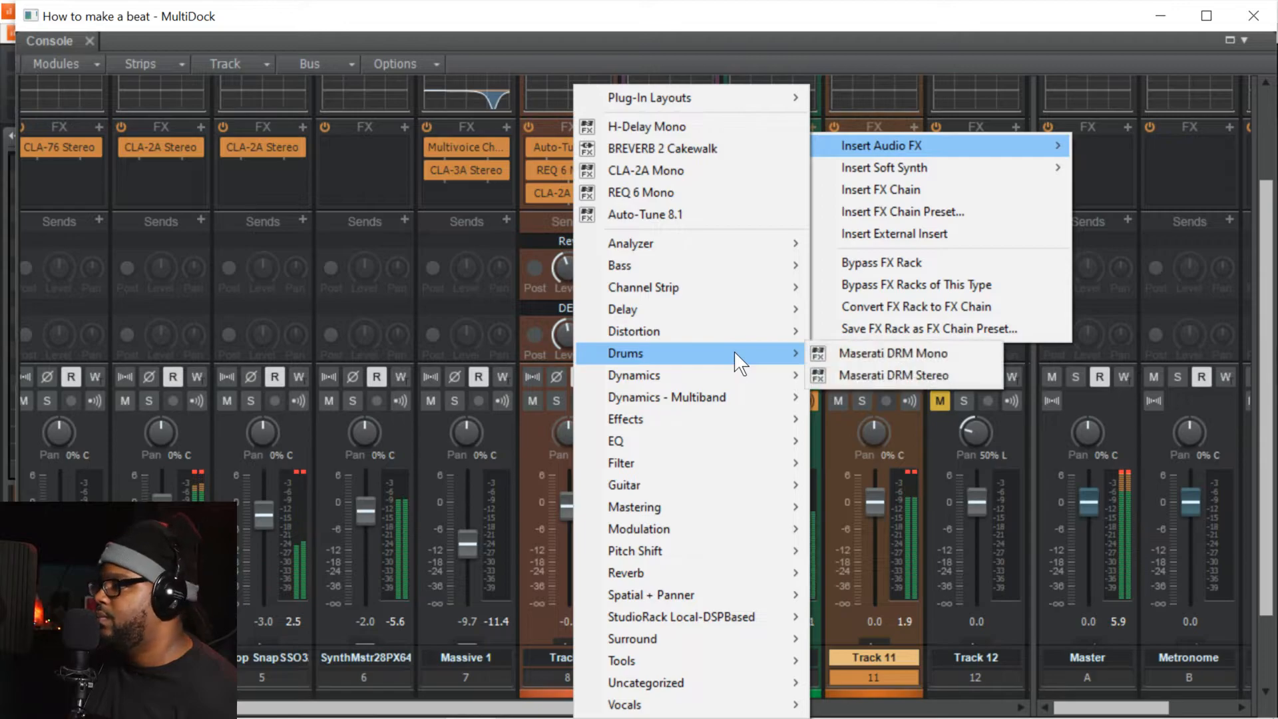
pyautogui.moveTo(745, 381)
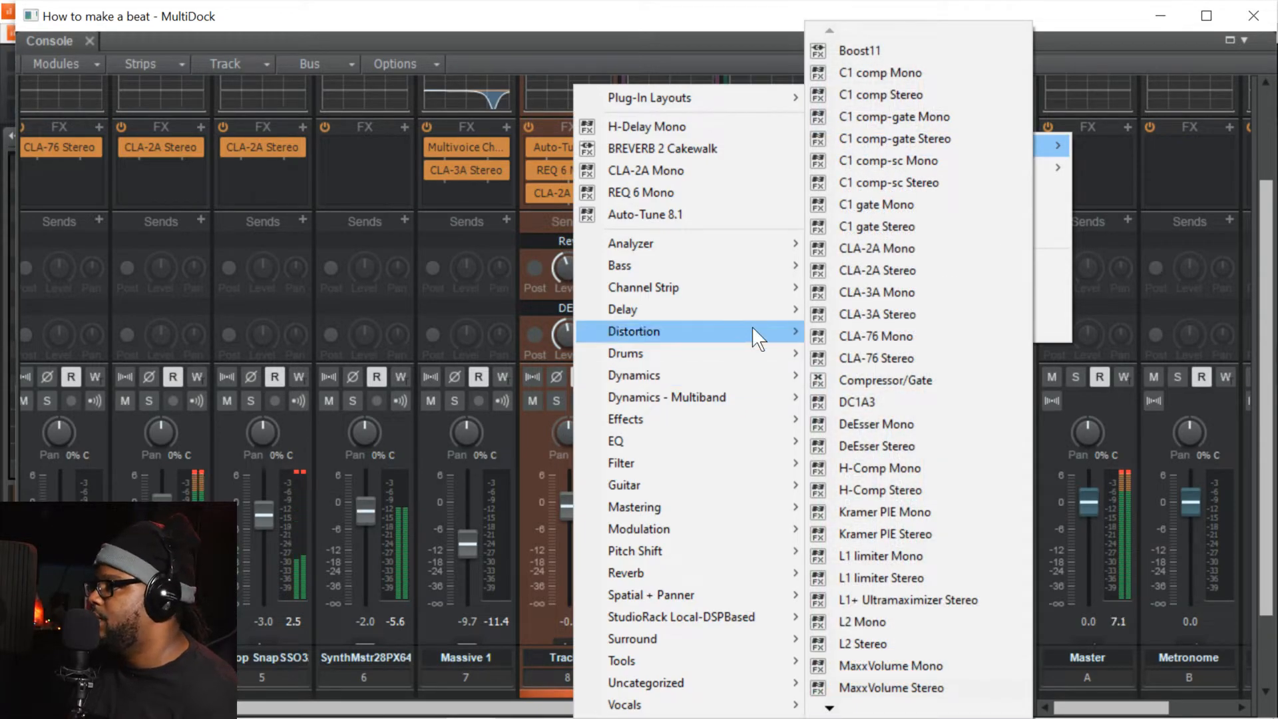
pyautogui.moveTo(763, 291)
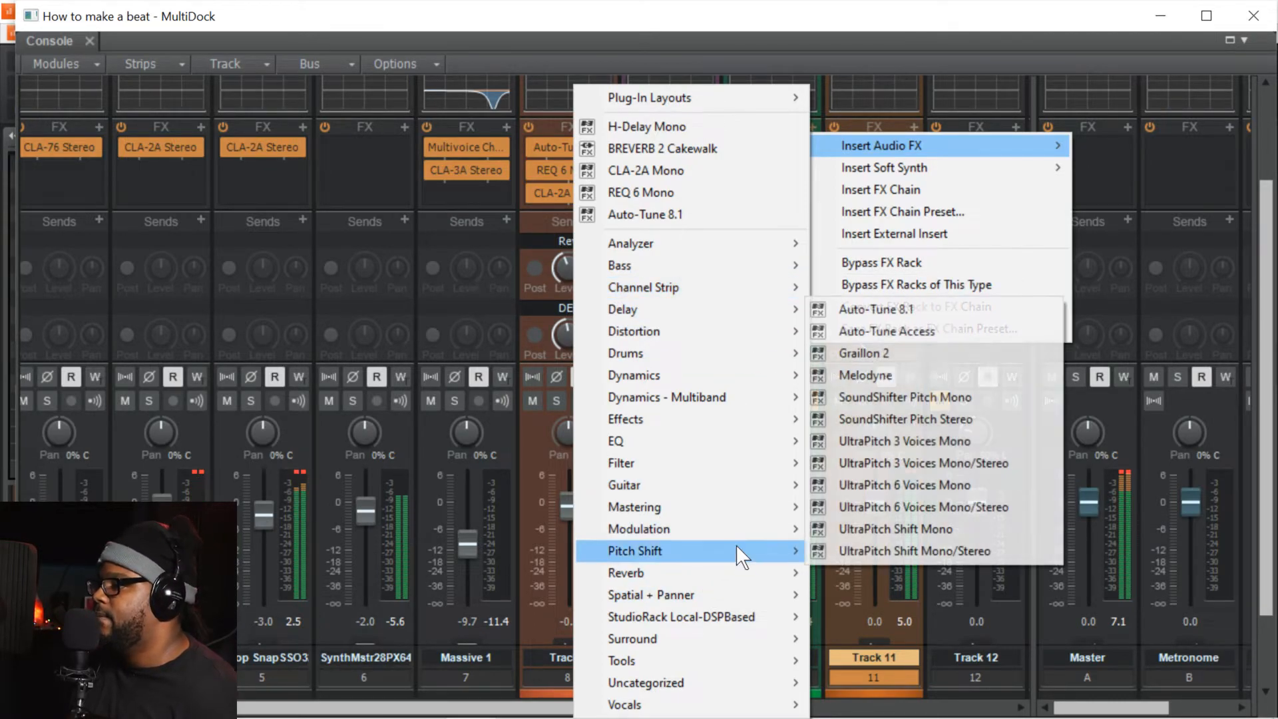
pyautogui.moveTo(743, 525)
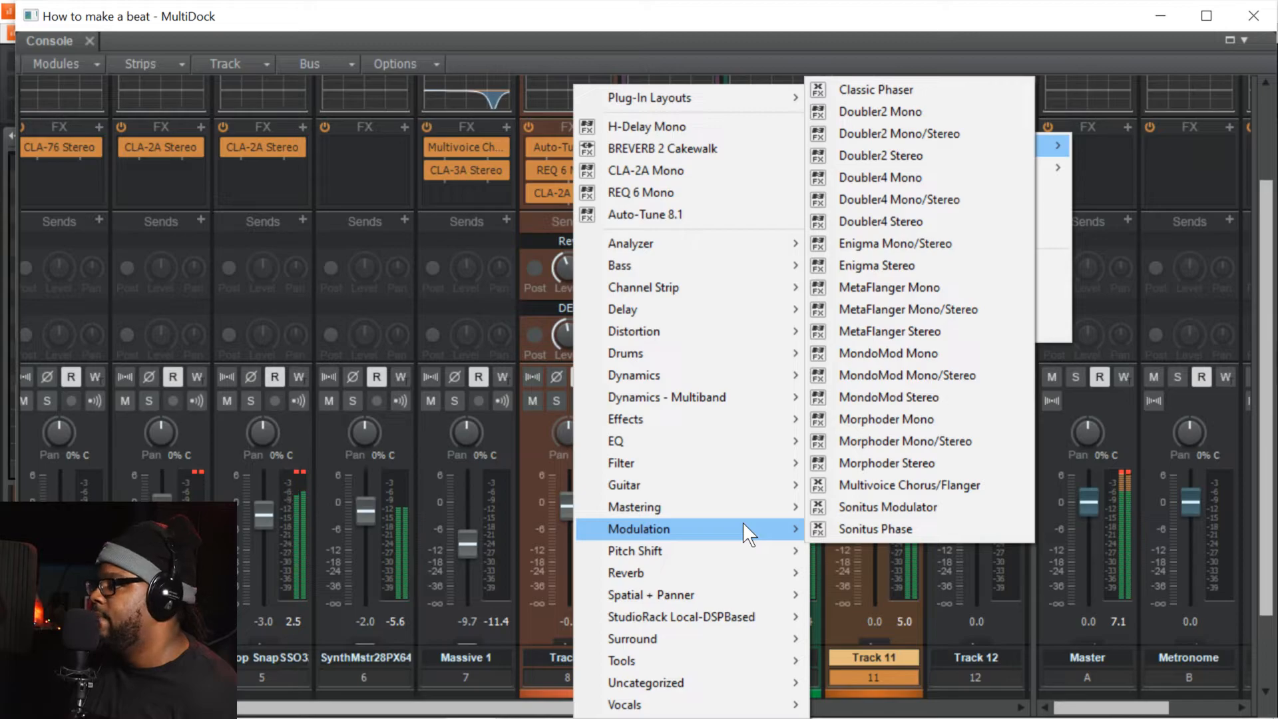
pyautogui.click(872, 529)
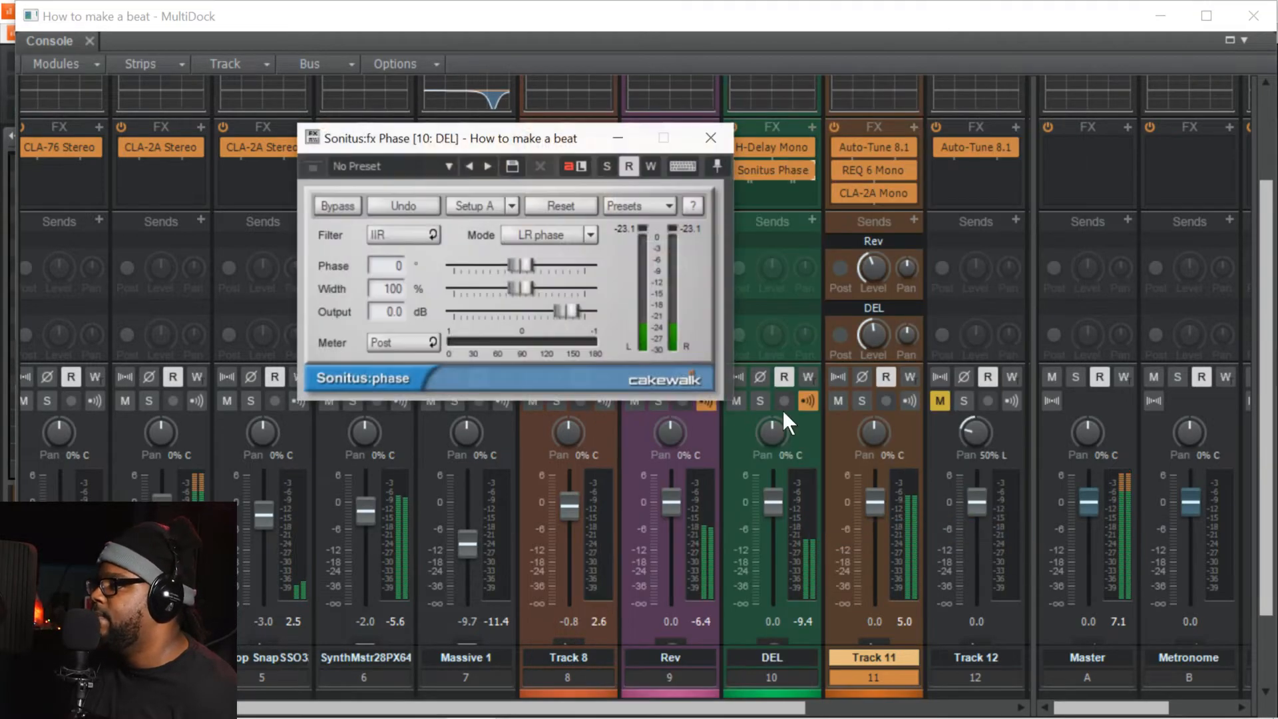
pyautogui.click(710, 138)
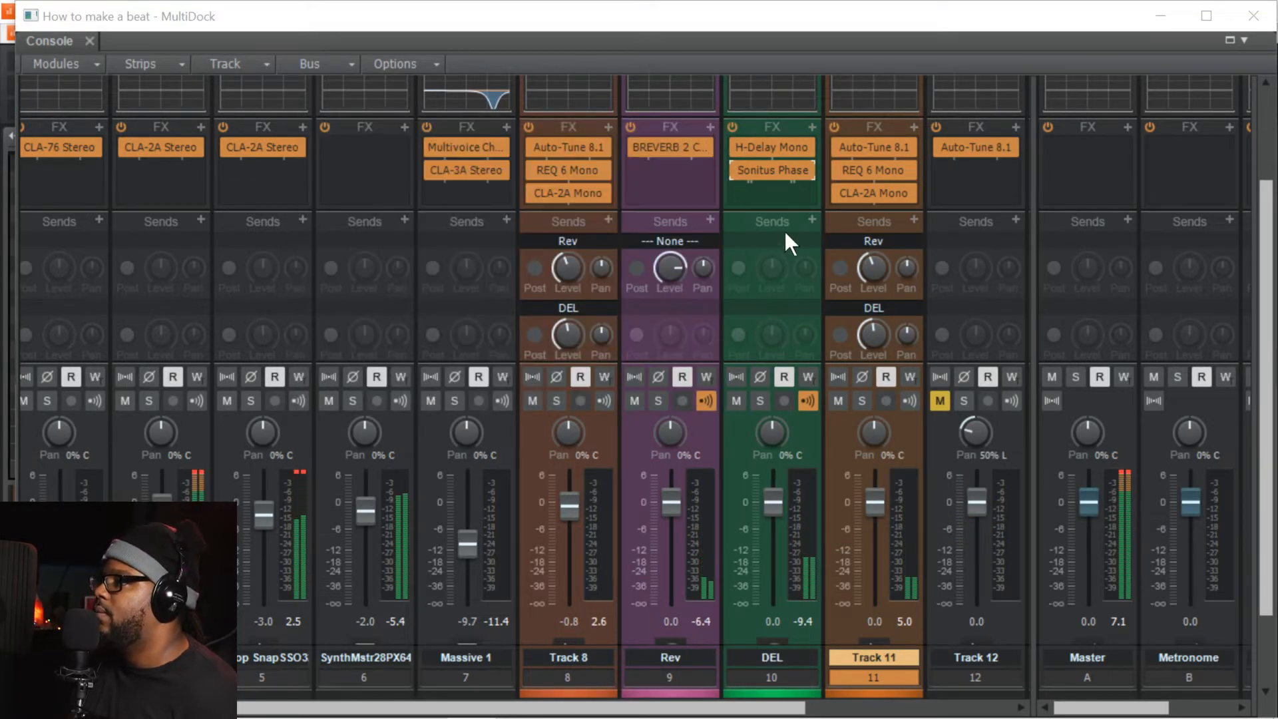
# - Insert the Kramer PIE Stereo compressor on the DEL strip and close its window
pyautogui.click(810, 128)
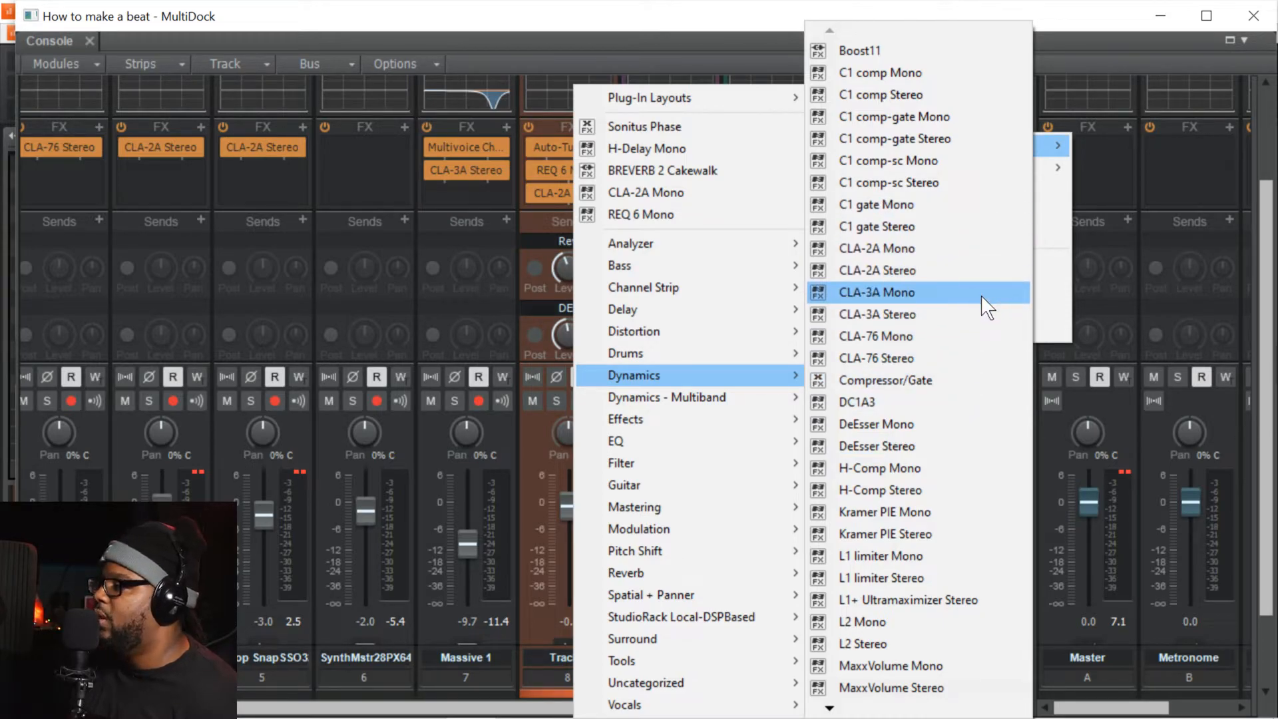
pyautogui.click(929, 529)
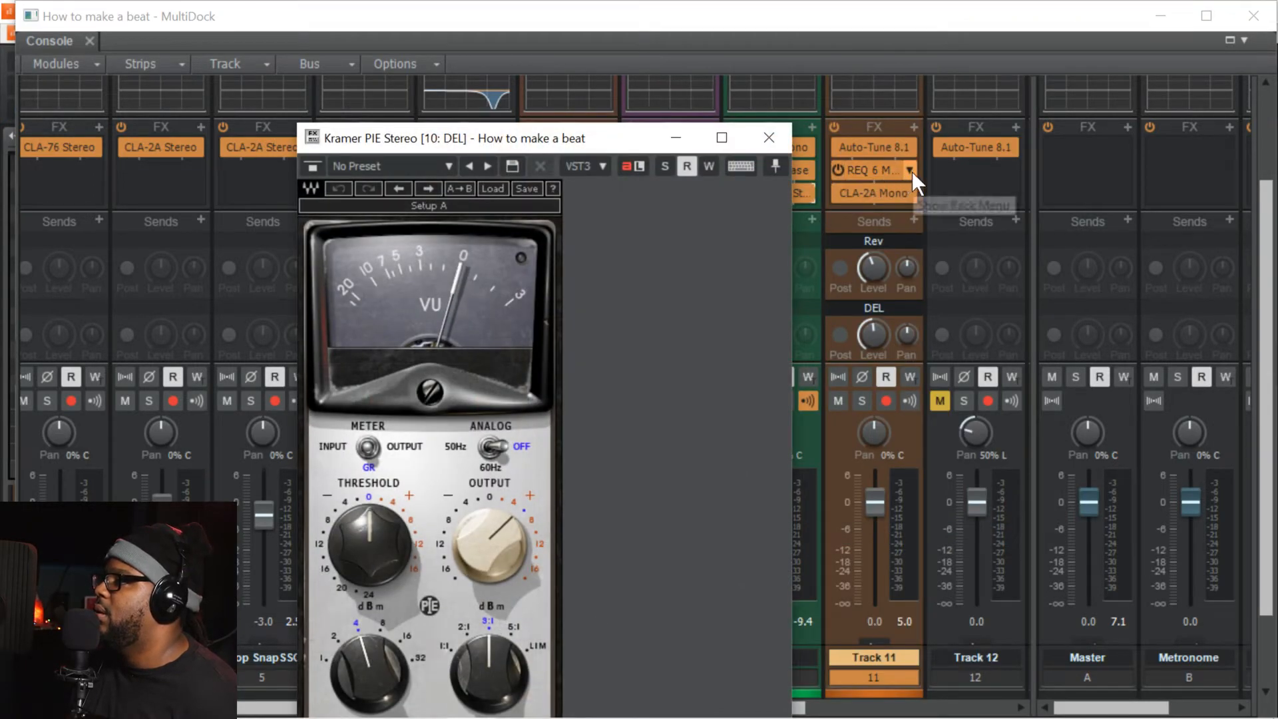
pyautogui.click(770, 138)
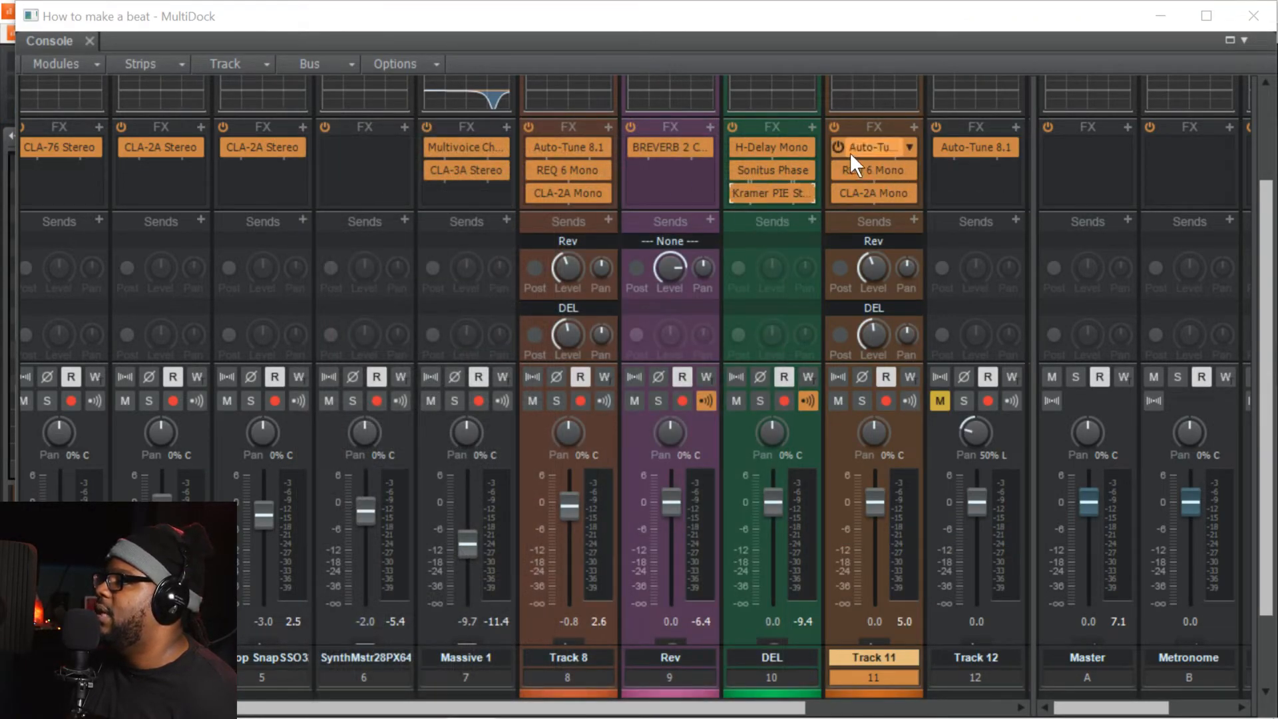
# - Insert a second Sonitus Phase after H-Delay on the DEL strip, close its window, and lower the DEL volume to -4.5
pyautogui.click(808, 168)
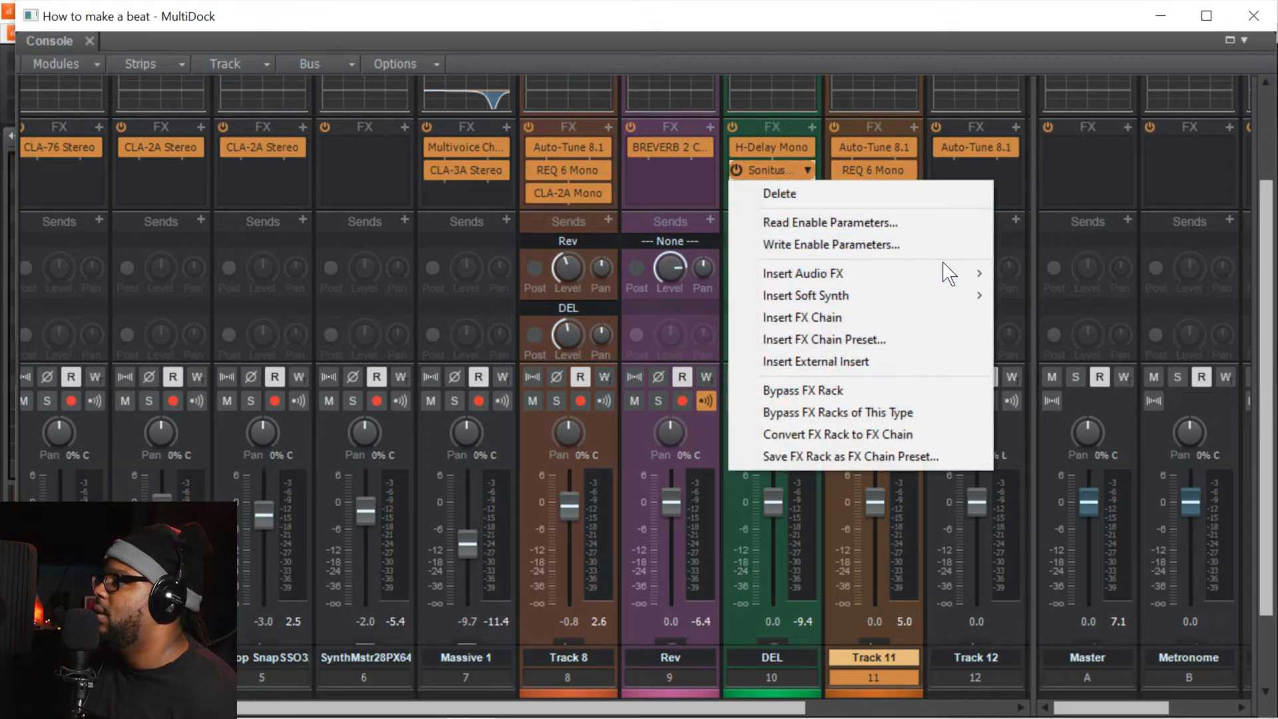
pyautogui.moveTo(949, 273)
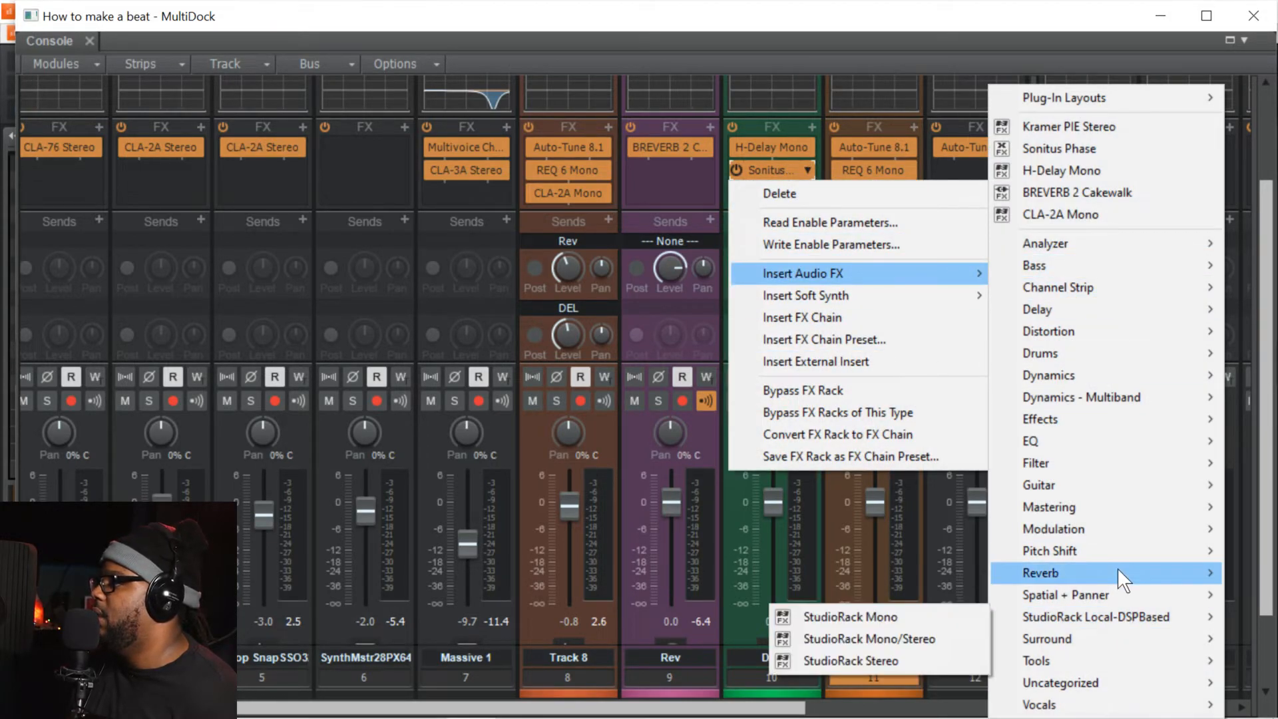
pyautogui.moveTo(1131, 544)
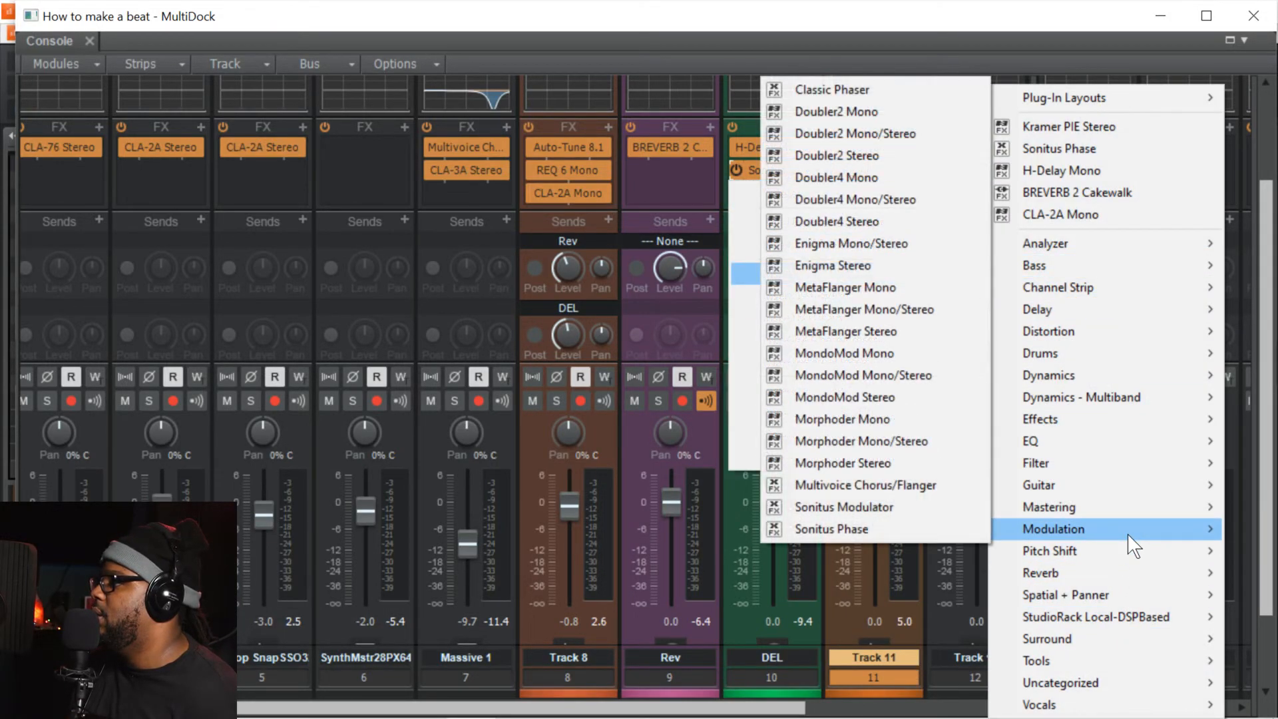
pyautogui.click(864, 530)
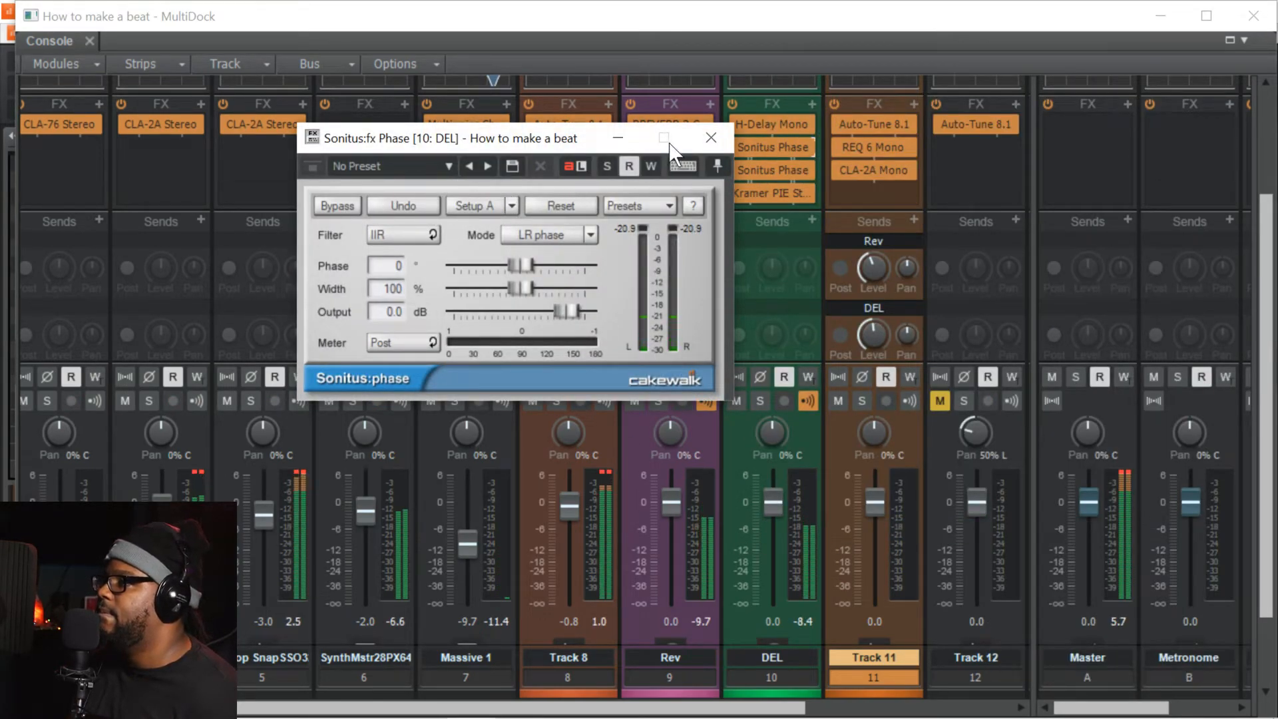
pyautogui.click(710, 137)
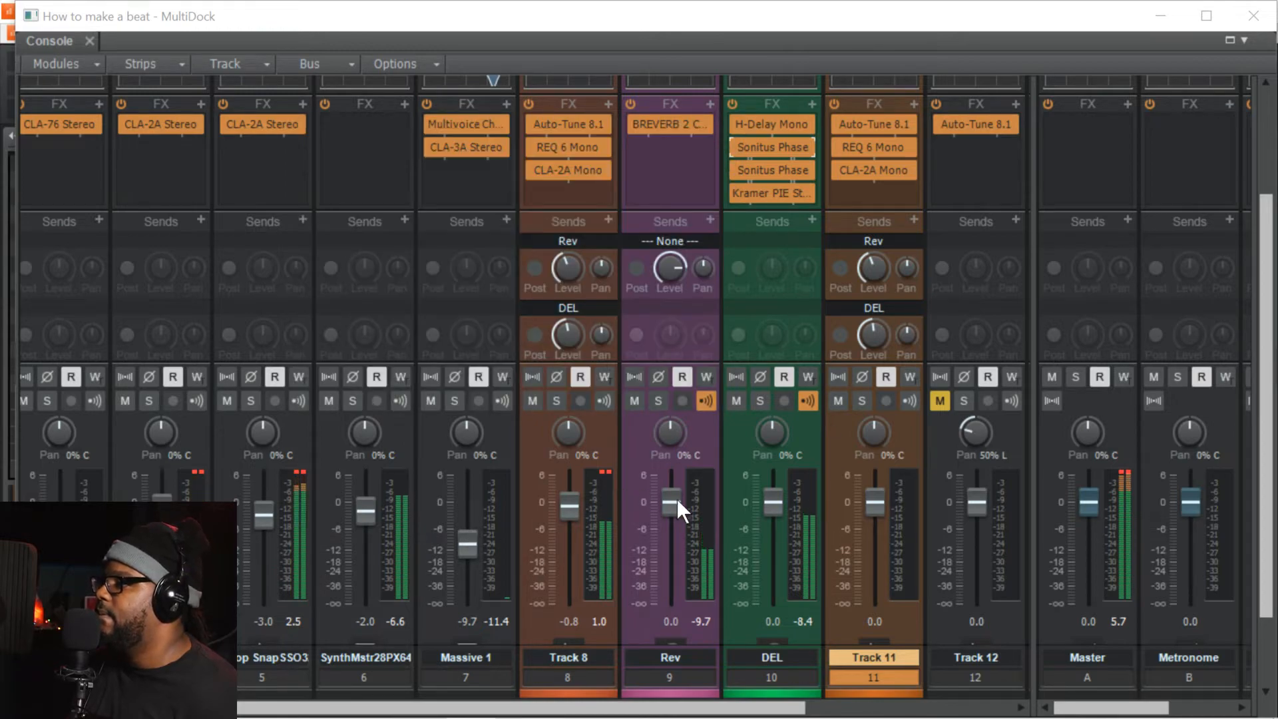
pyautogui.moveTo(772, 499); pyautogui.dragTo(772, 522)
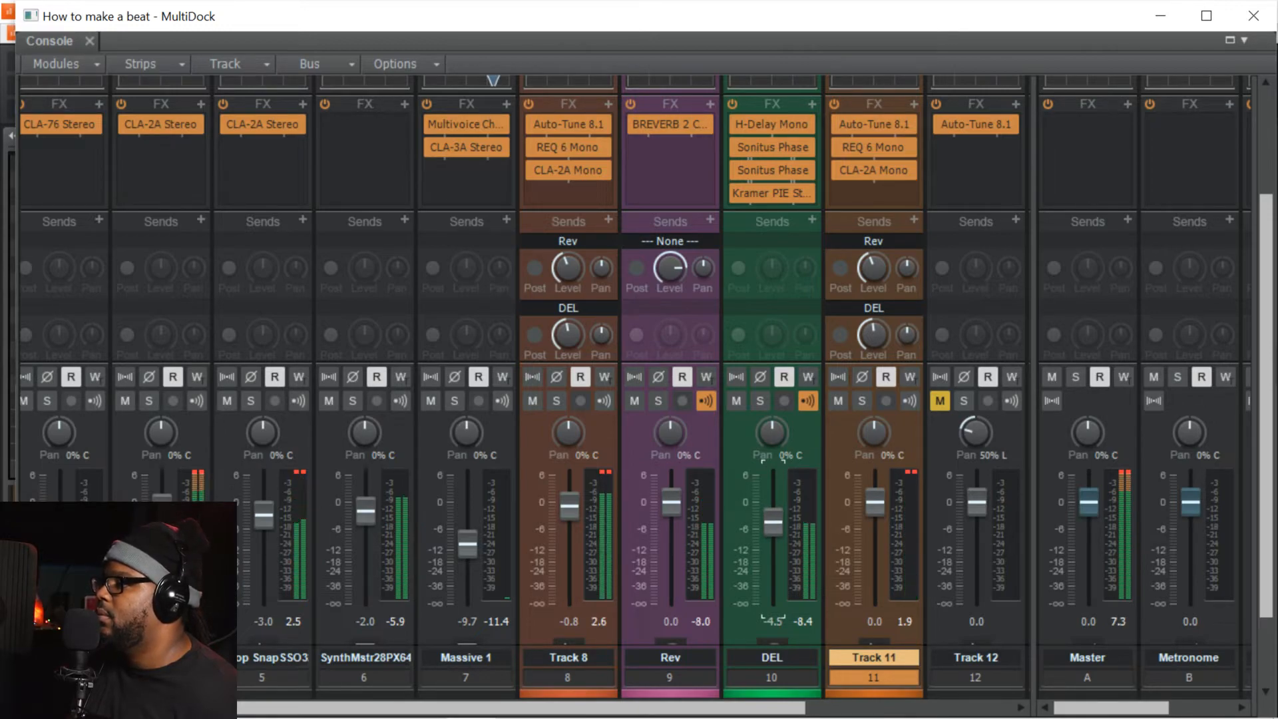
# - Add a send from DEL to Rev, turn off its Post setting, and lower the send level
pyautogui.click(812, 219)
pyautogui.click(905, 357)
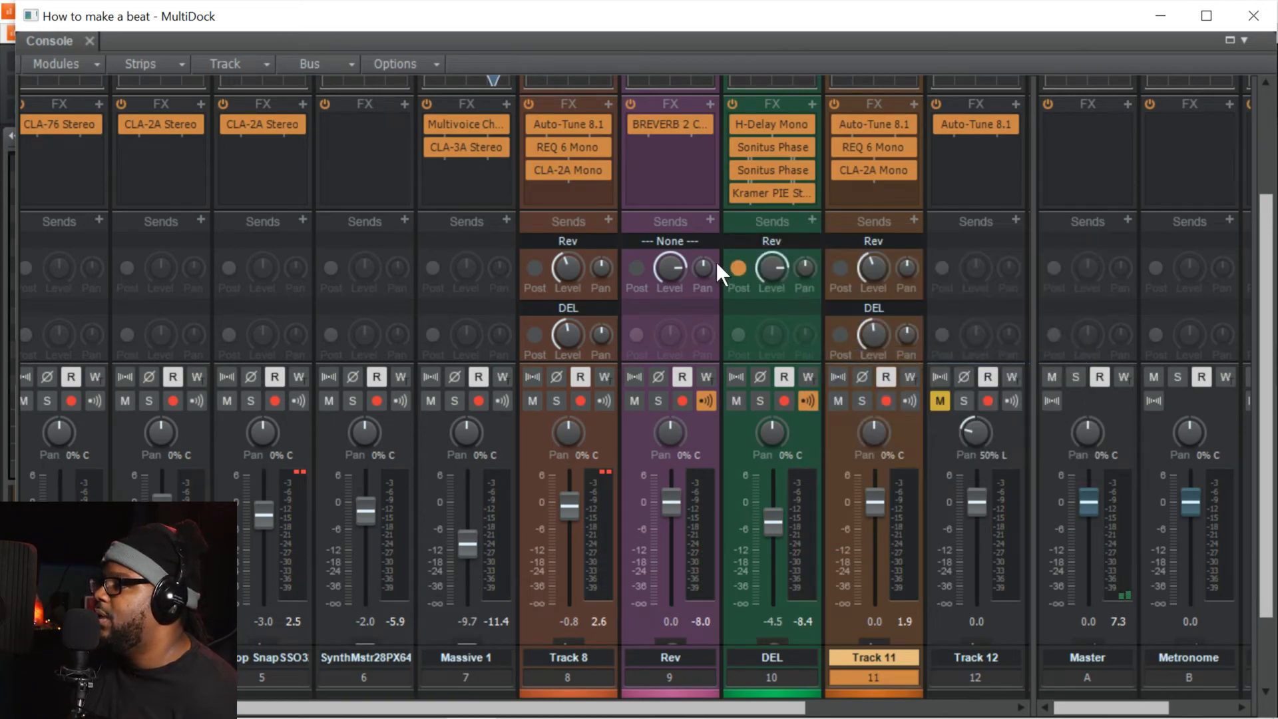
pyautogui.moveTo(769, 258); pyautogui.dragTo(772, 260)
# - Lower the DEL volume to -9.1, reset Track 11's clip indicator, and stop playback
pyautogui.moveTo(774, 517)
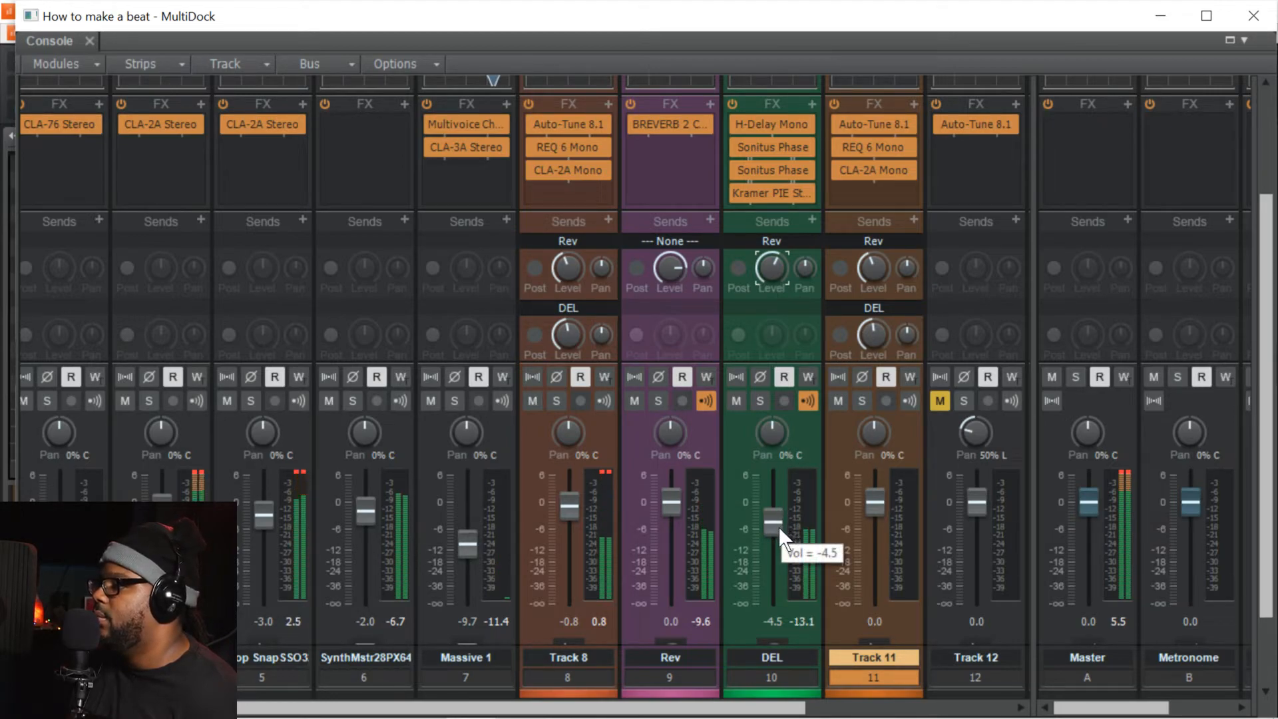
pyautogui.scroll(-4, 777, 527)
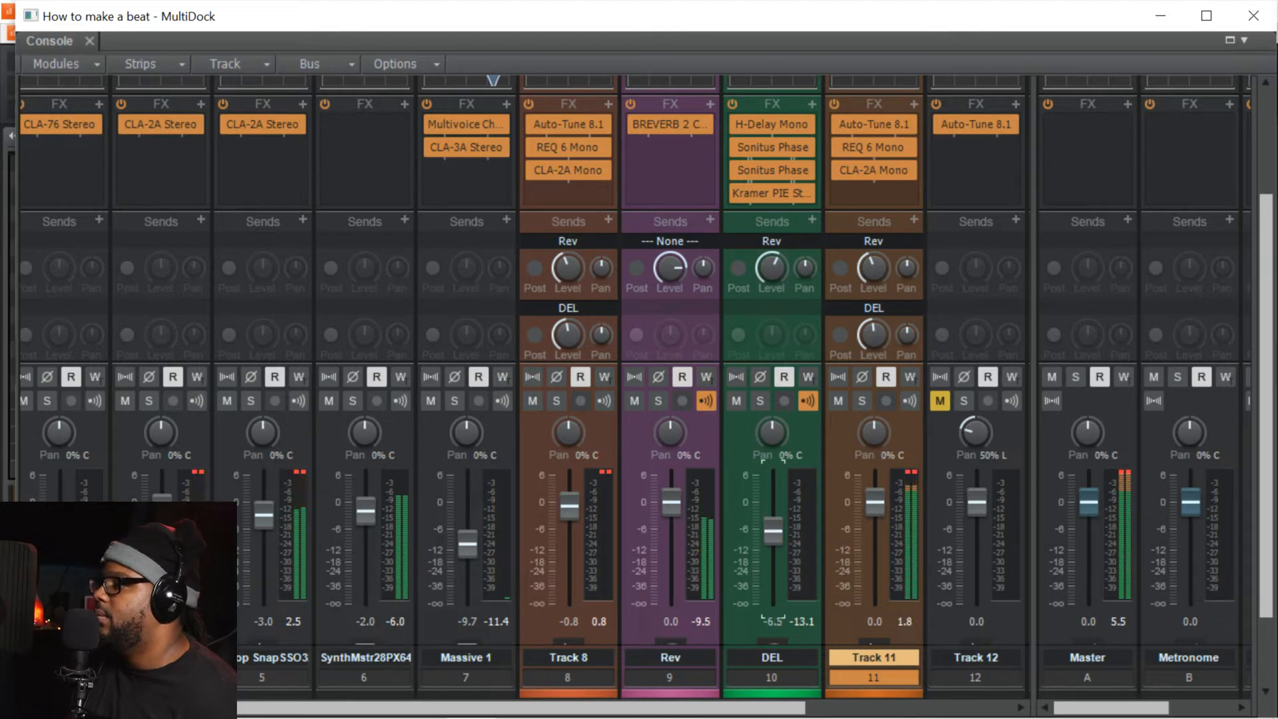
pyautogui.moveTo(778, 530); pyautogui.dragTo(778, 546)
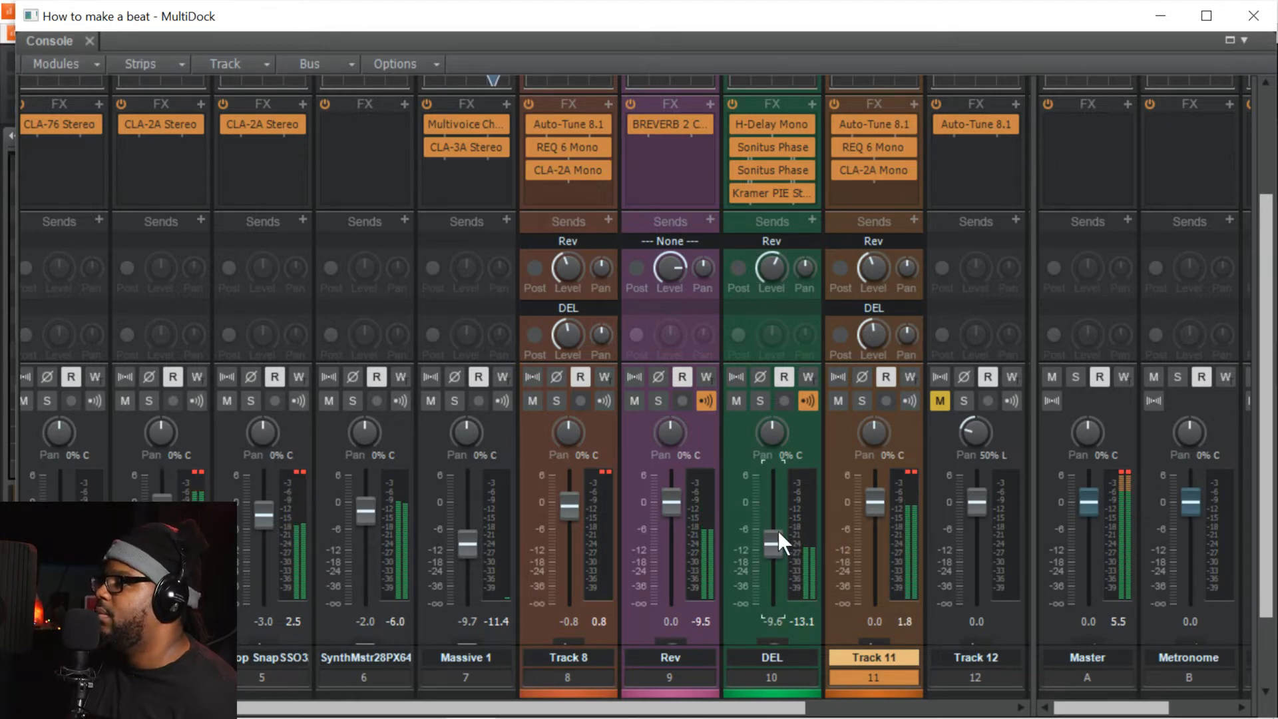
pyautogui.moveTo(777, 545); pyautogui.dragTo(777, 542)
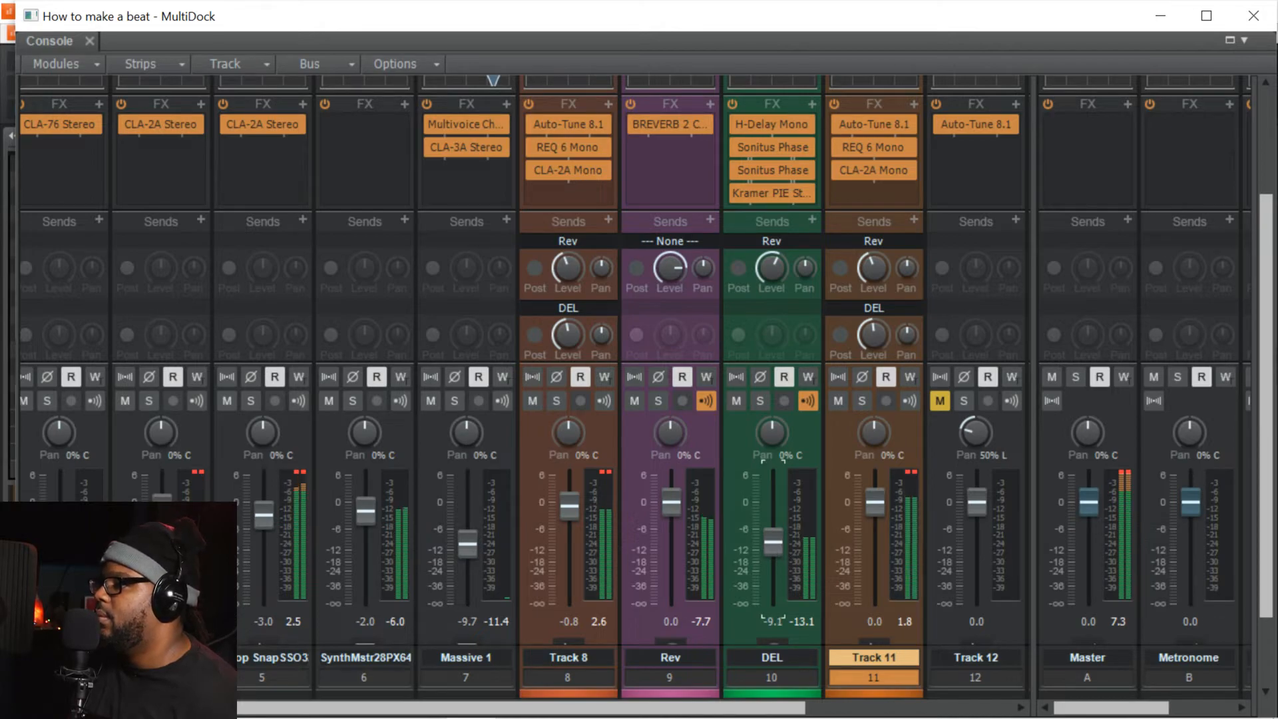
pyautogui.click(910, 471)
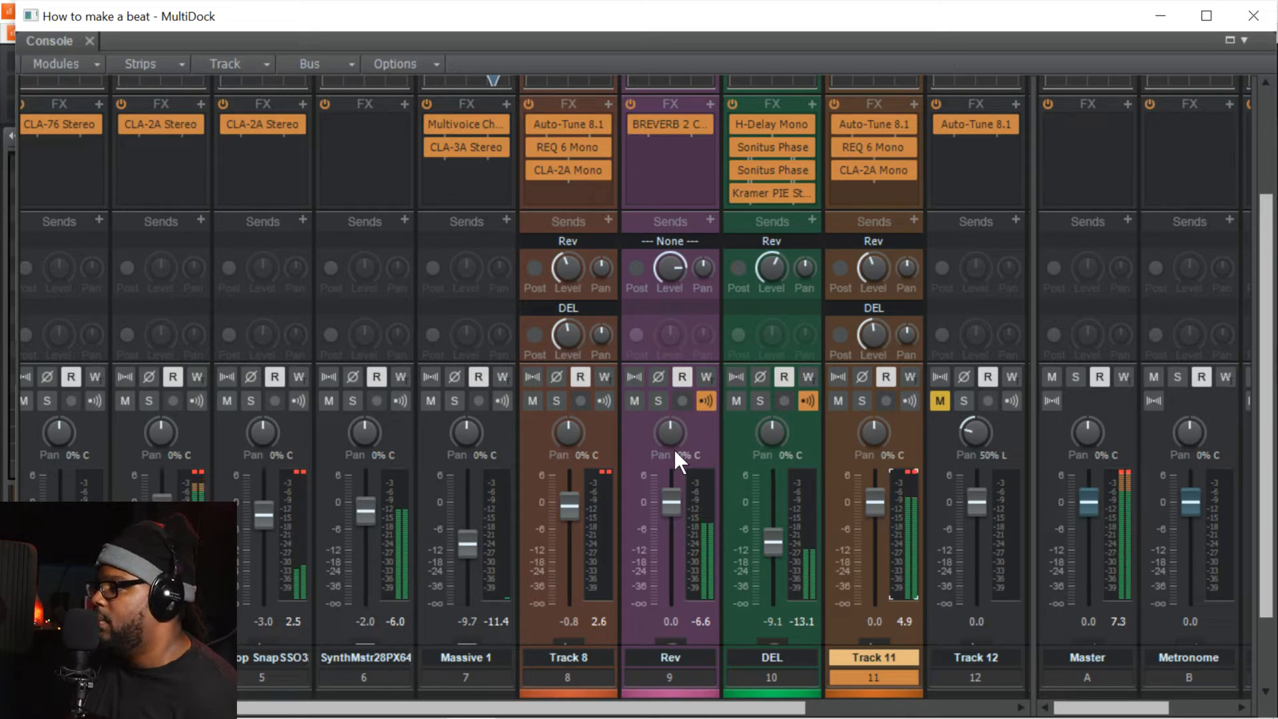
pyautogui.press('space')
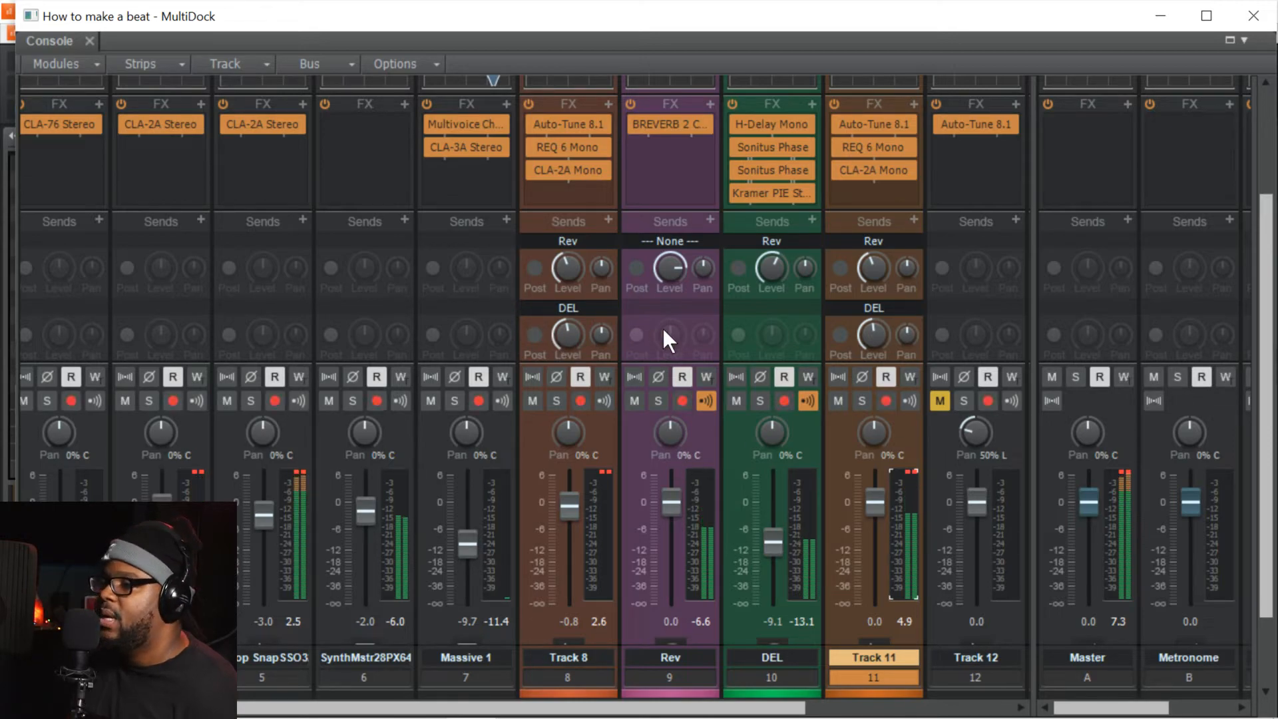